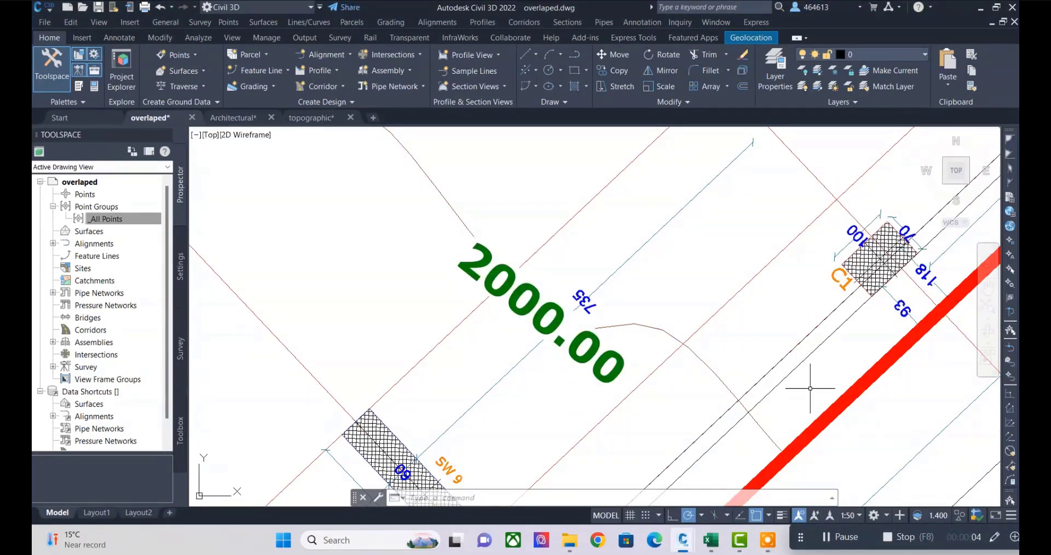
# Step: Select every object in the overlaid drawing and zoom around it
pyautogui.hotkey('ctrl', 'a')
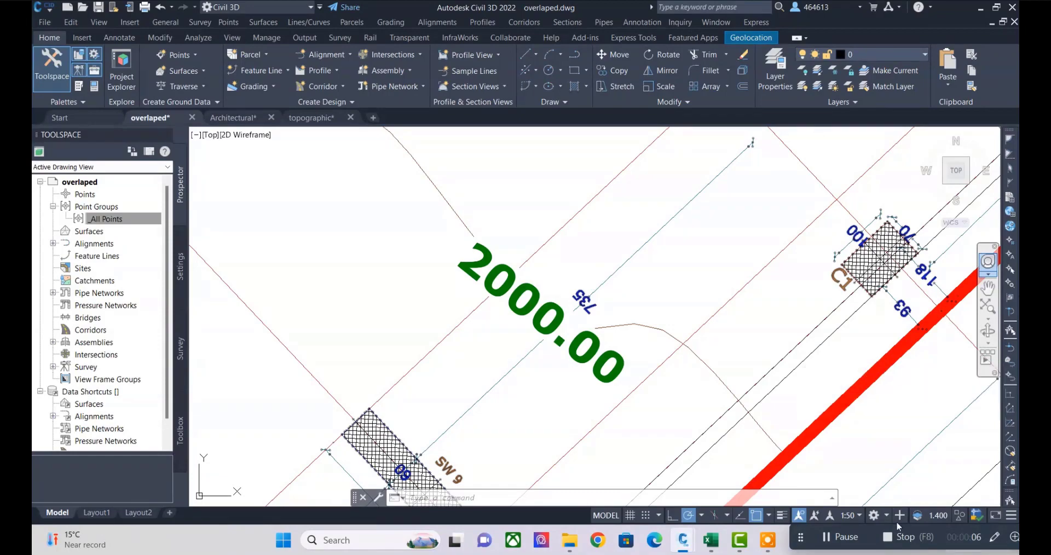
pyautogui.scroll(-1, 766, 386)
pyautogui.scroll(-4, 657, 313)
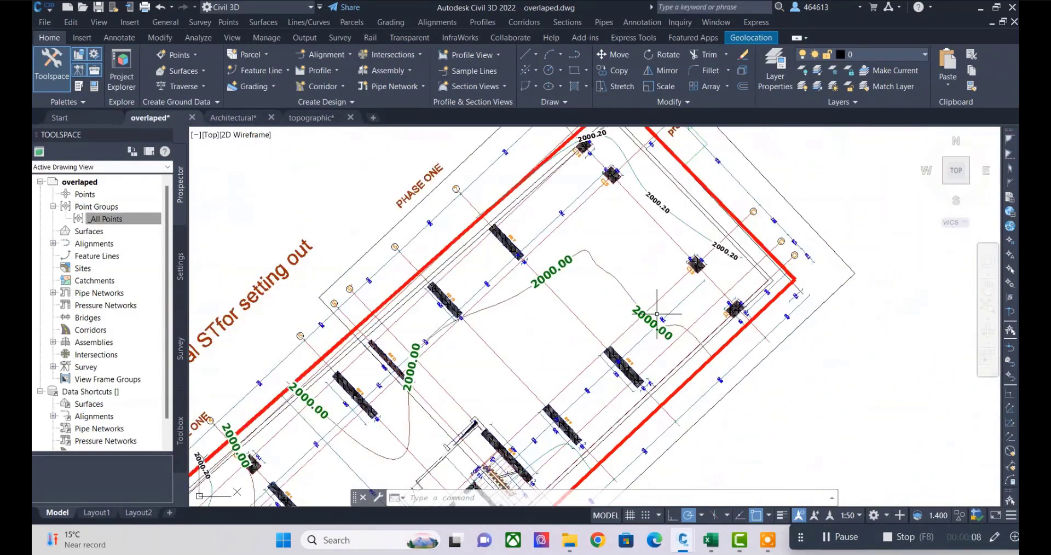
pyautogui.scroll(-3, 656, 313)
pyautogui.scroll(-2, 556, 286)
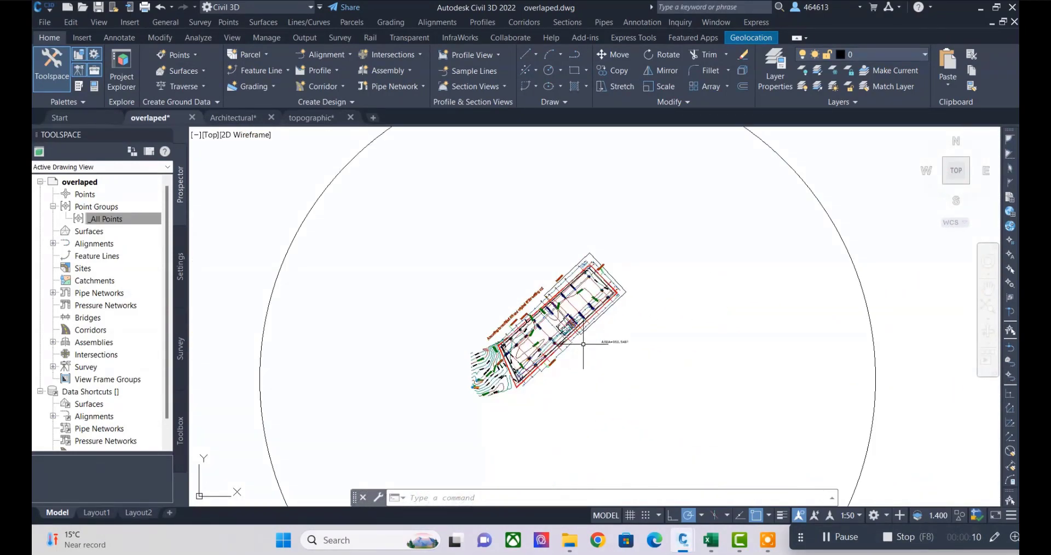
pyautogui.scroll(2, 555, 349)
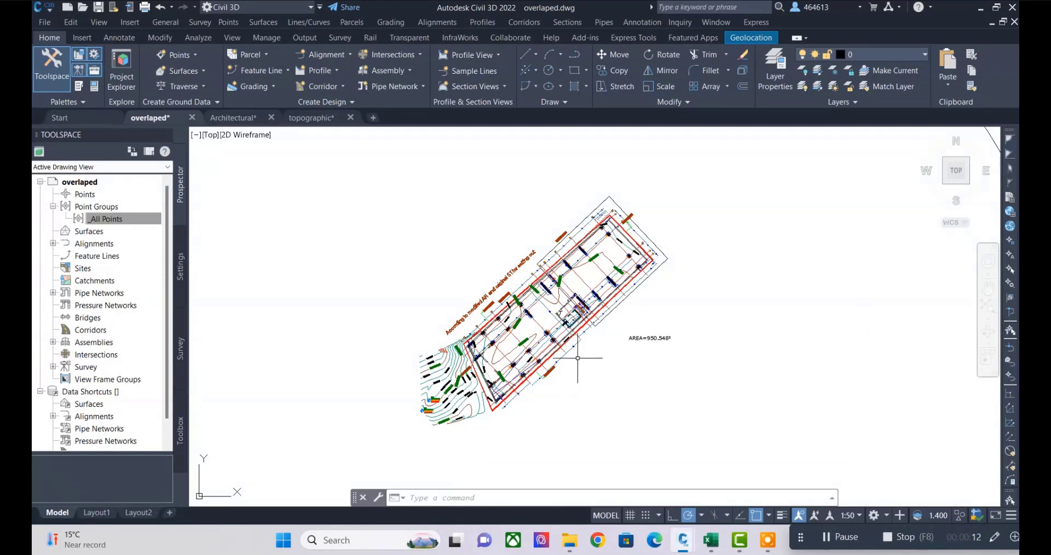
pyautogui.moveTo(577, 346)
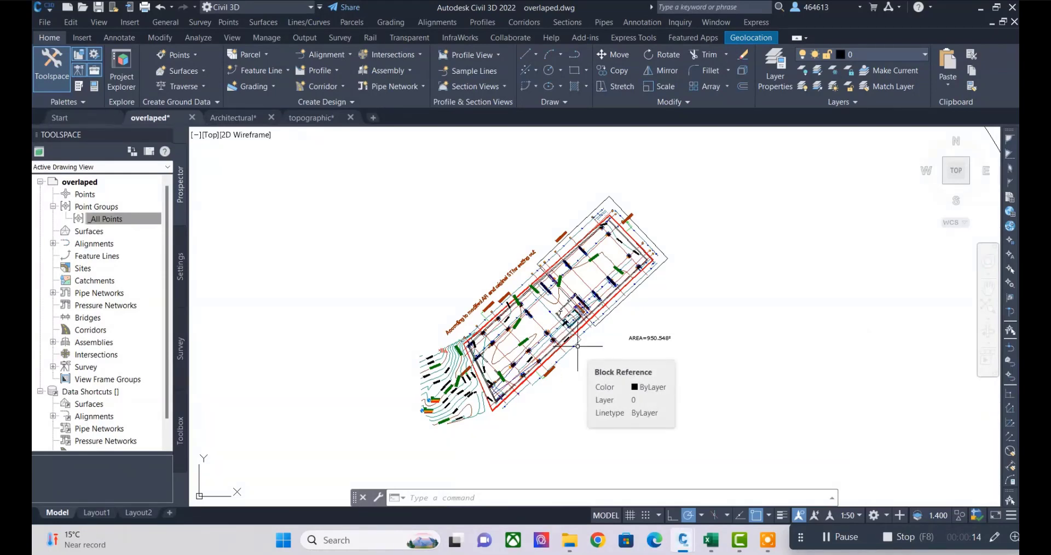
pyautogui.scroll(3, 621, 268)
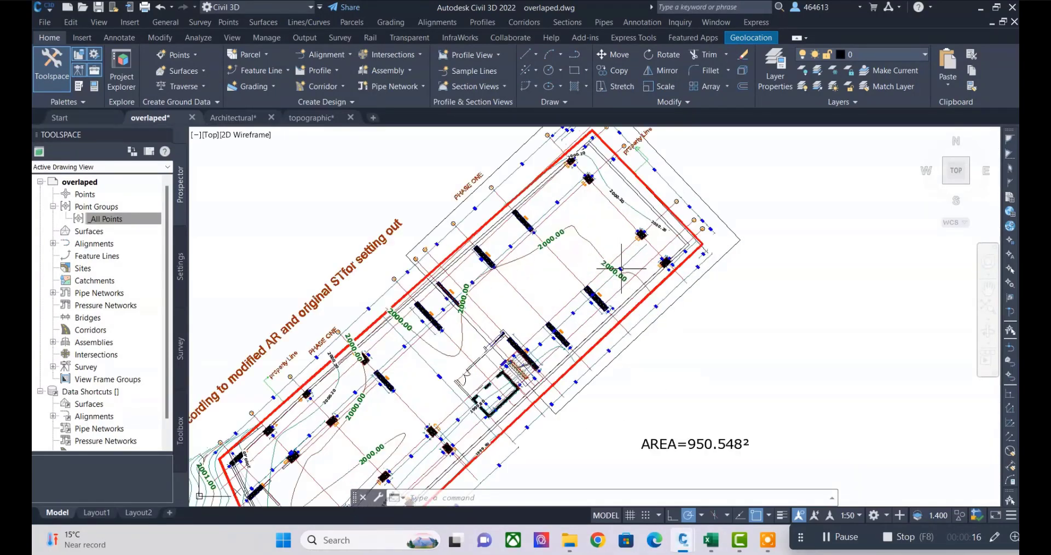
pyautogui.scroll(3, 621, 268)
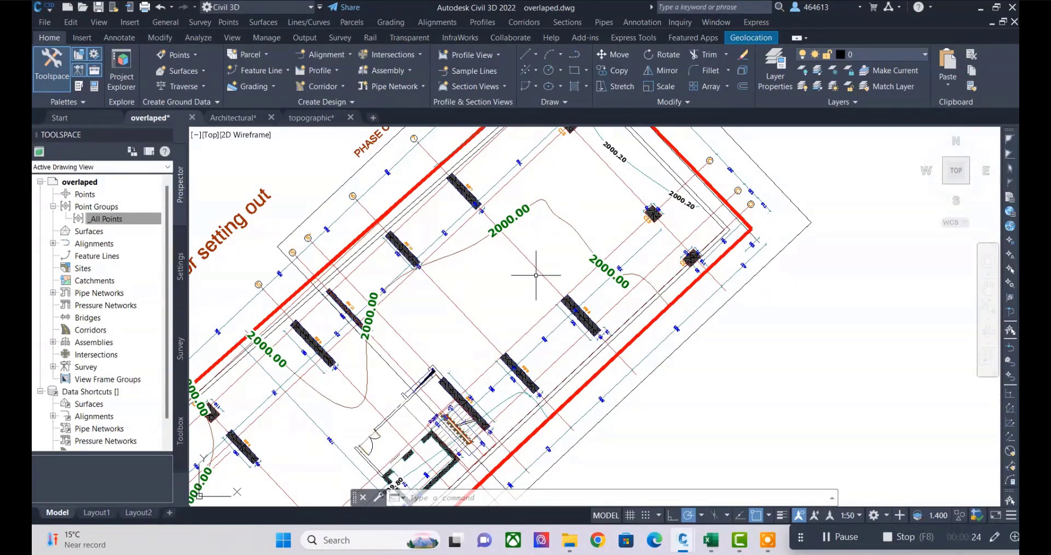
pyautogui.scroll(-3, 597, 287)
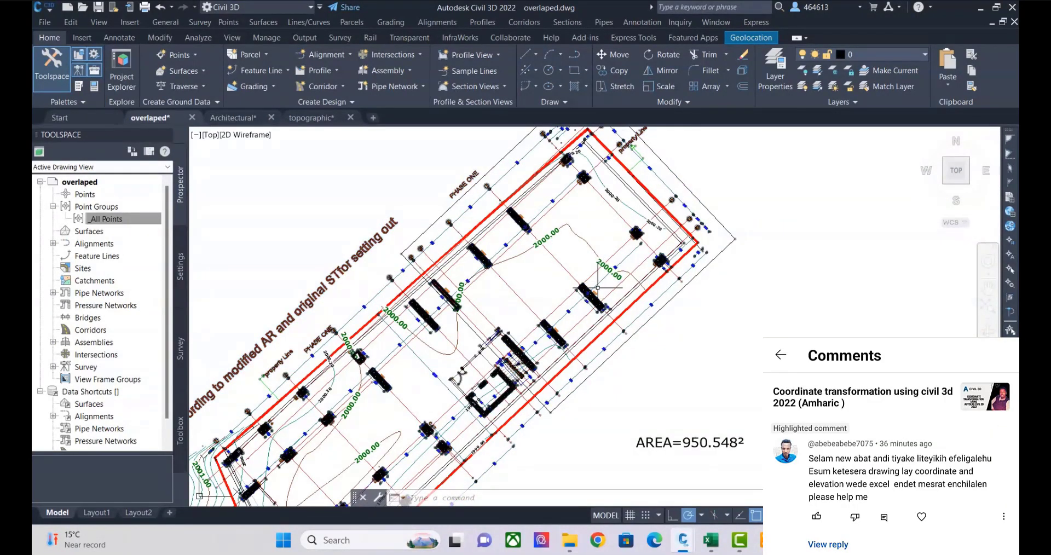
pyautogui.scroll(2, 597, 287)
pyautogui.scroll(3, 564, 324)
pyautogui.scroll(-2, 565, 324)
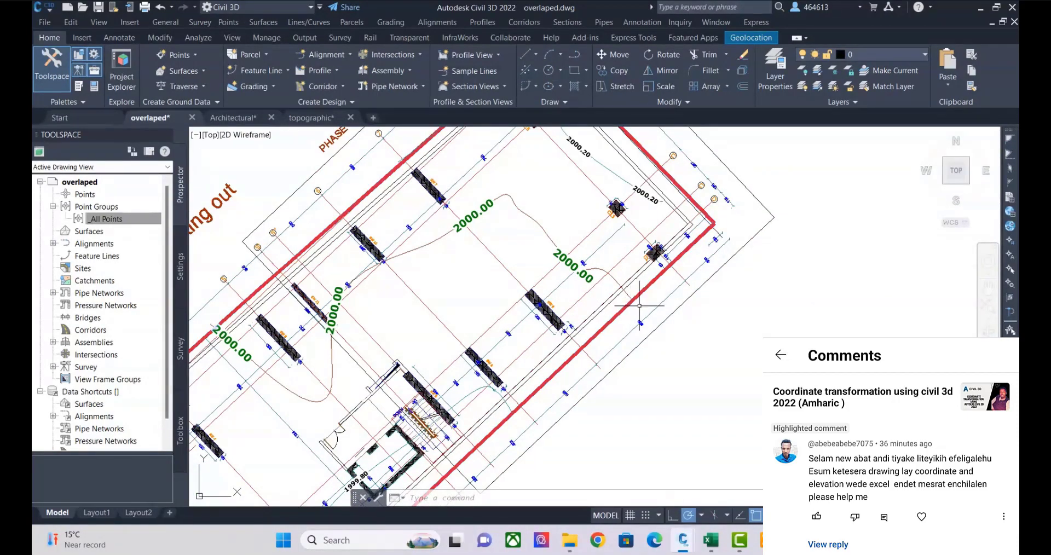
pyautogui.scroll(-3, 625, 321)
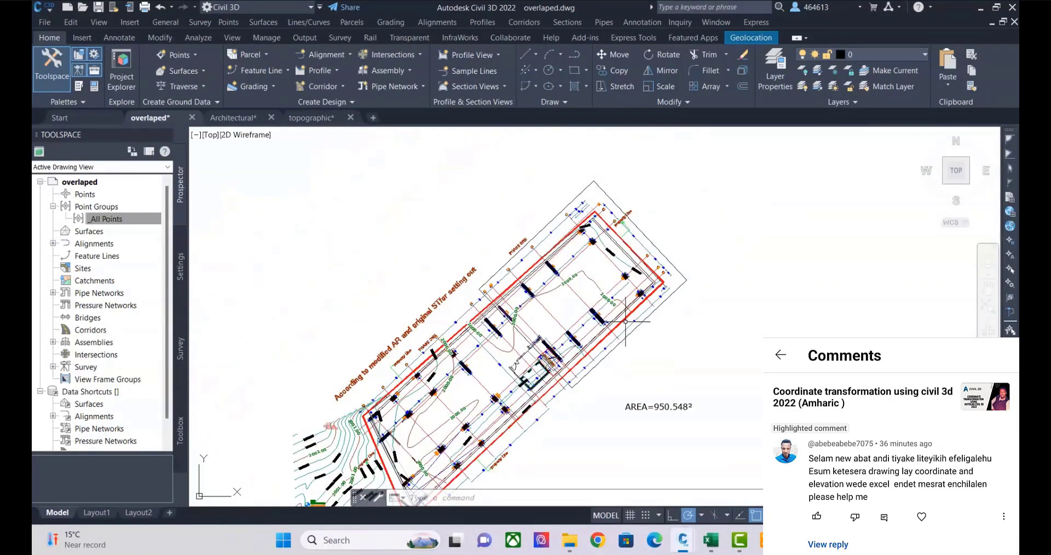
# Step: Switch to the Architectural drawing and zoom around the plan
pyautogui.click(224, 118)
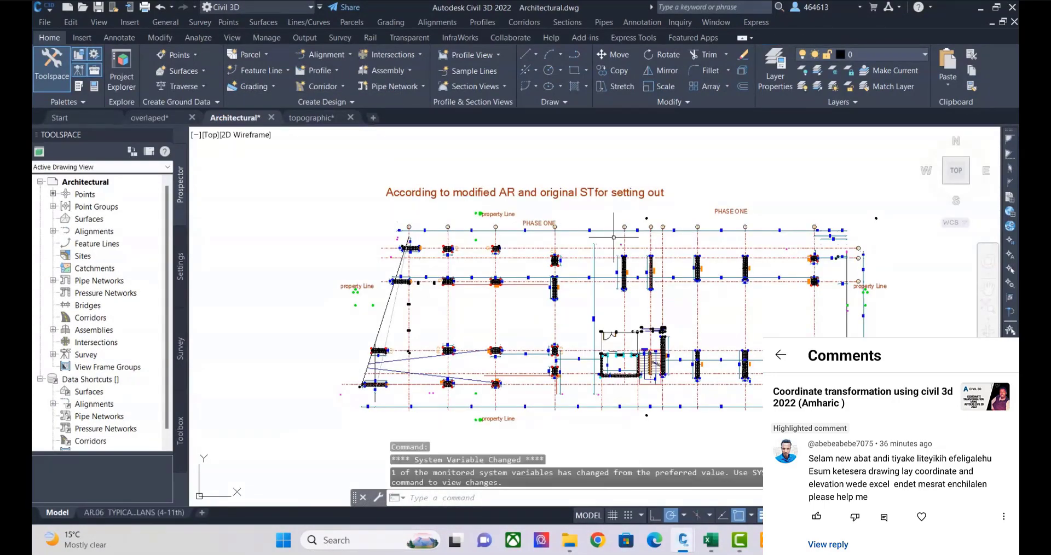
pyautogui.scroll(3, 588, 261)
pyautogui.scroll(-3, 580, 263)
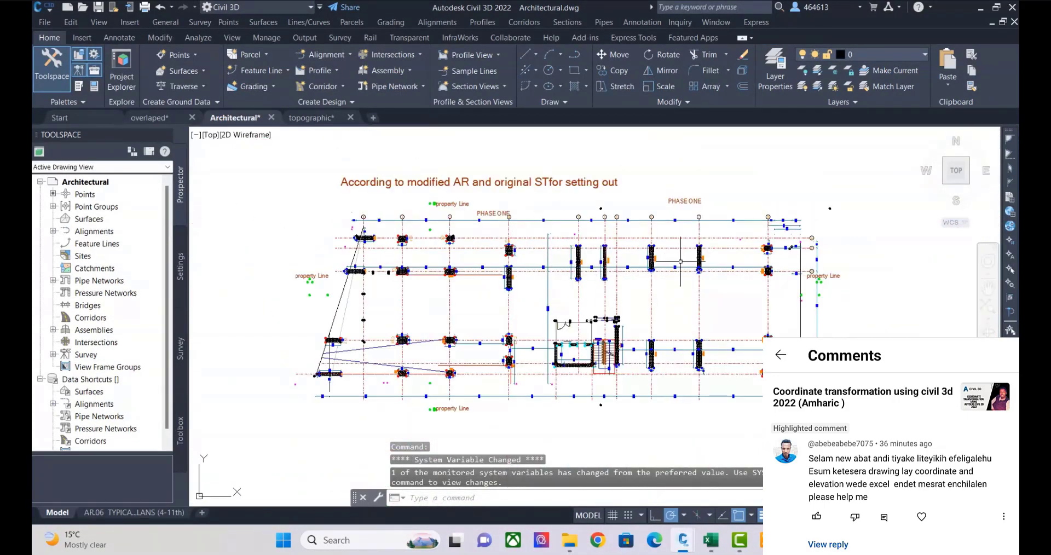
pyautogui.scroll(2, 756, 247)
pyautogui.scroll(-4, 557, 195)
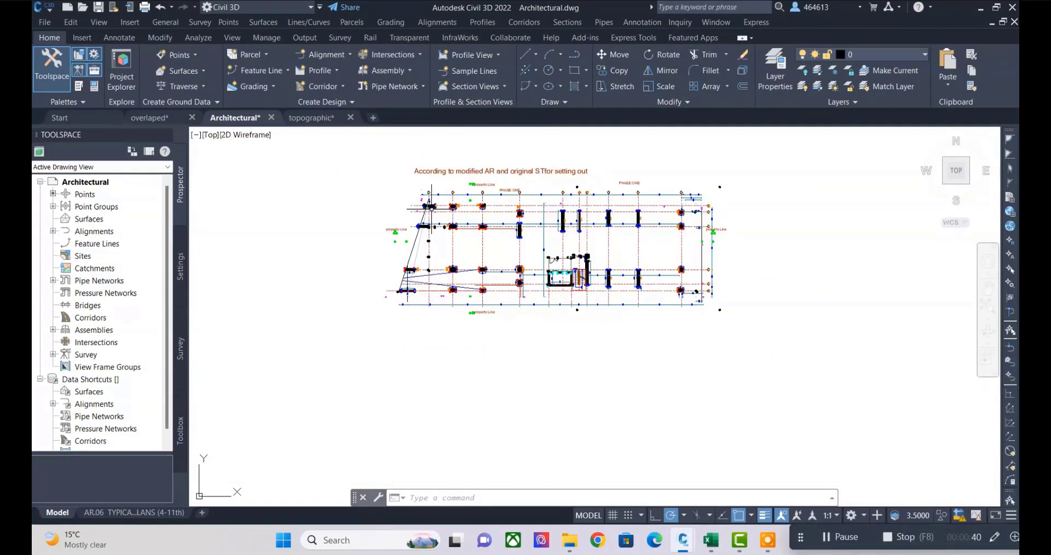
pyautogui.scroll(2, 430, 208)
pyautogui.scroll(2, 422, 187)
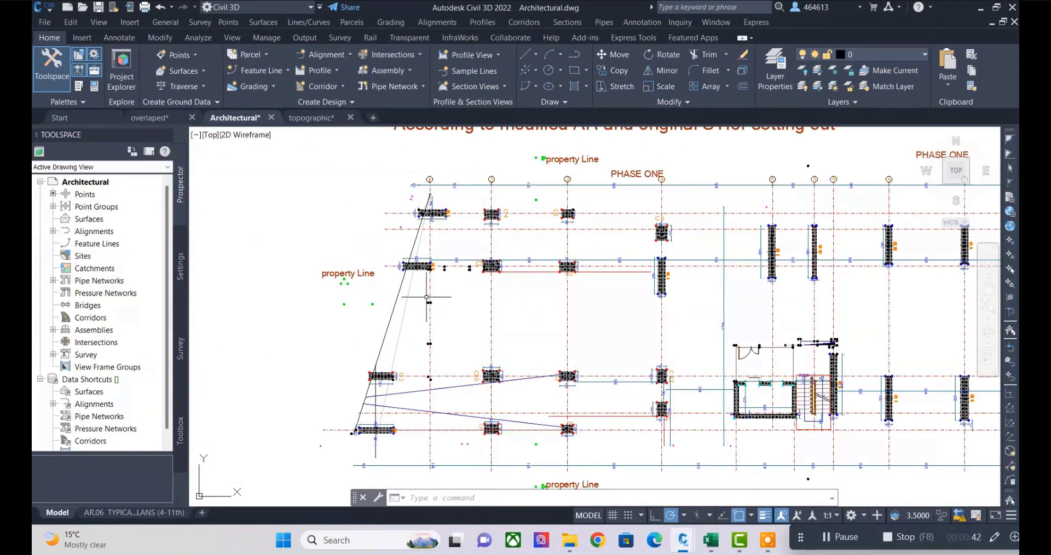
pyautogui.scroll(-3, 569, 402)
pyautogui.scroll(-2, 520, 307)
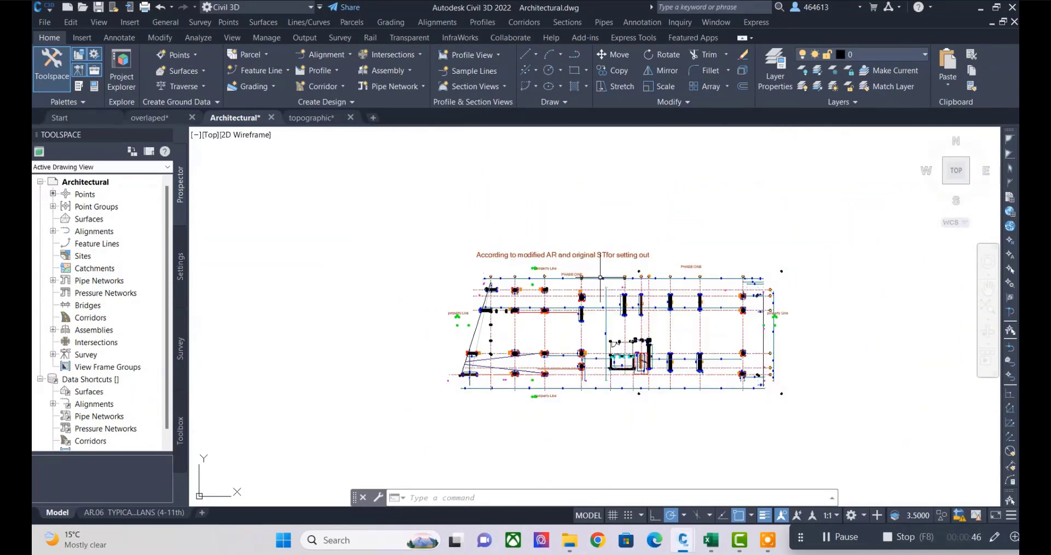
pyautogui.scroll(3, 673, 329)
pyautogui.scroll(1, 616, 285)
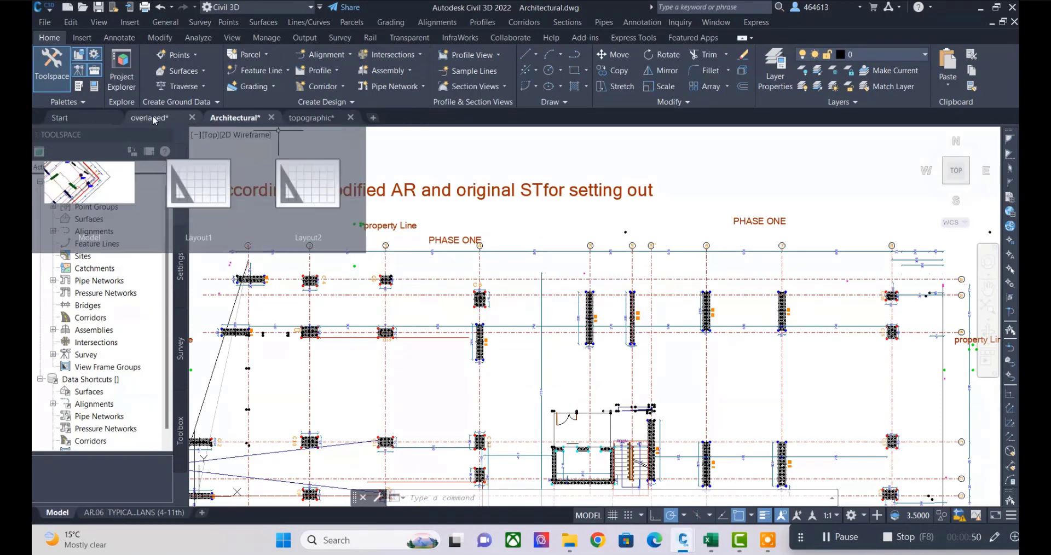
# Step: Bring up topographic.dwg to view its labelled contours within the AREA=950.548² boundary
pyautogui.click(318, 123)
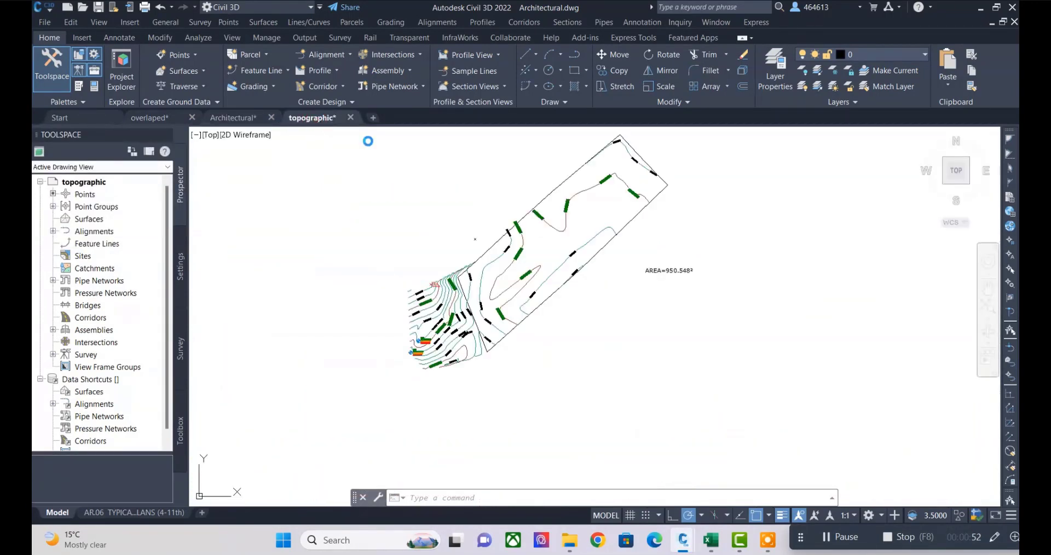
pyautogui.scroll(3, 490, 281)
pyautogui.scroll(-3, 422, 277)
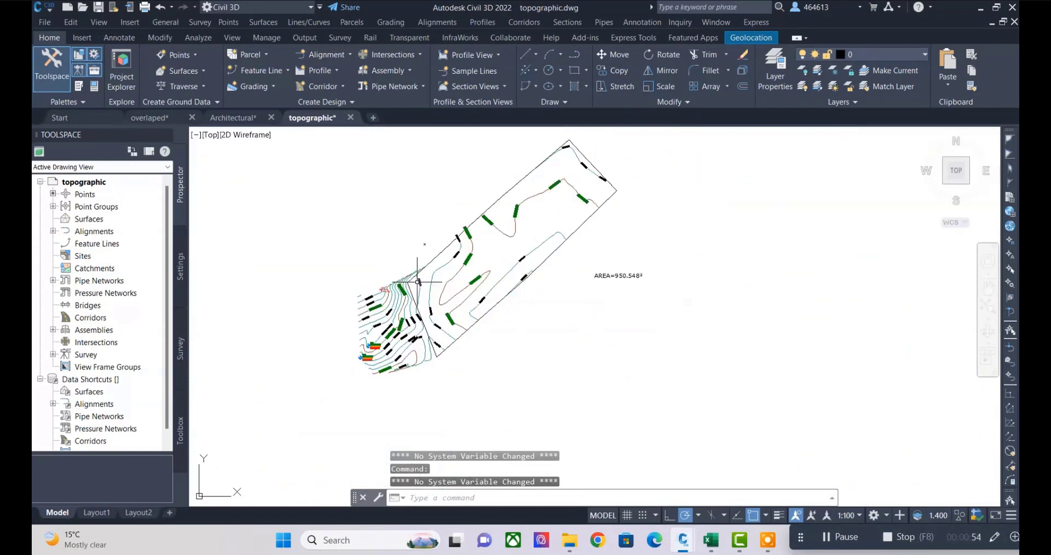
pyautogui.scroll(1, 432, 276)
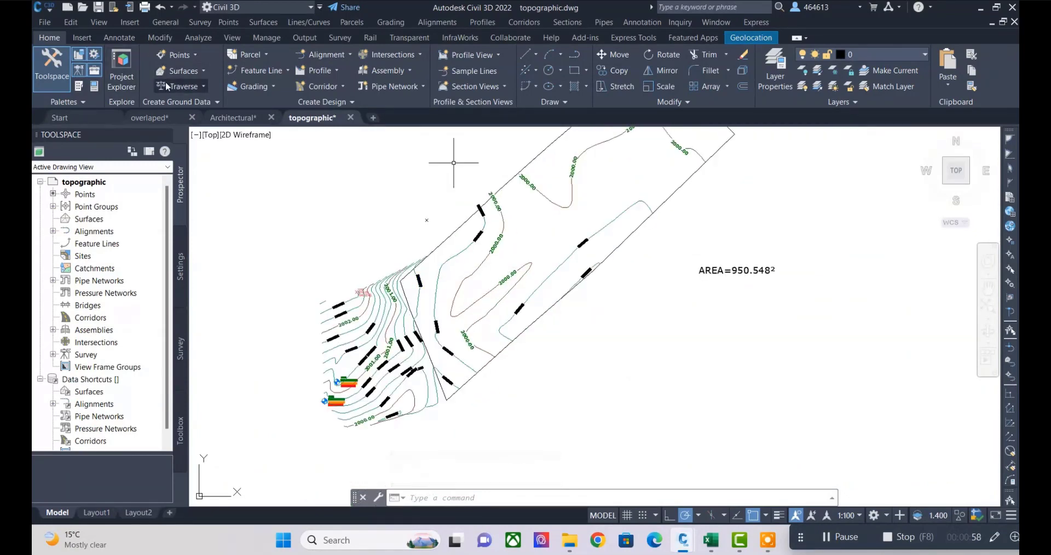
pyautogui.click(158, 119)
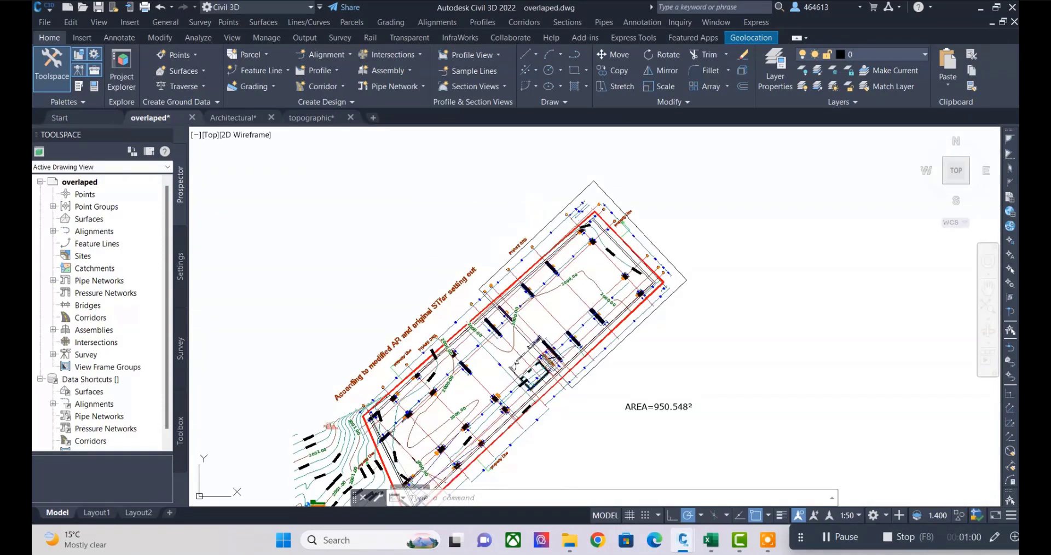
pyautogui.scroll(5, 517, 310)
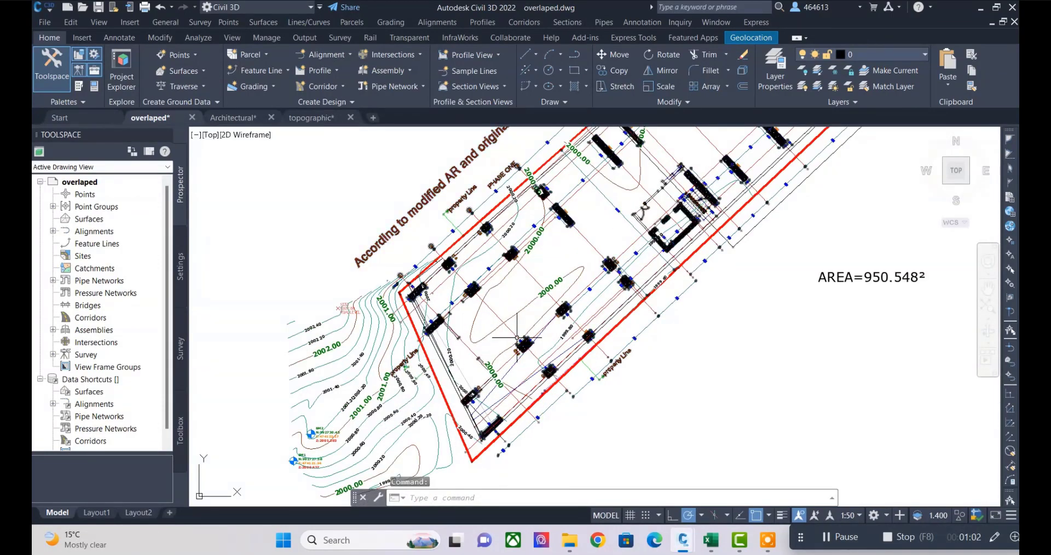
pyautogui.scroll(2, 463, 377)
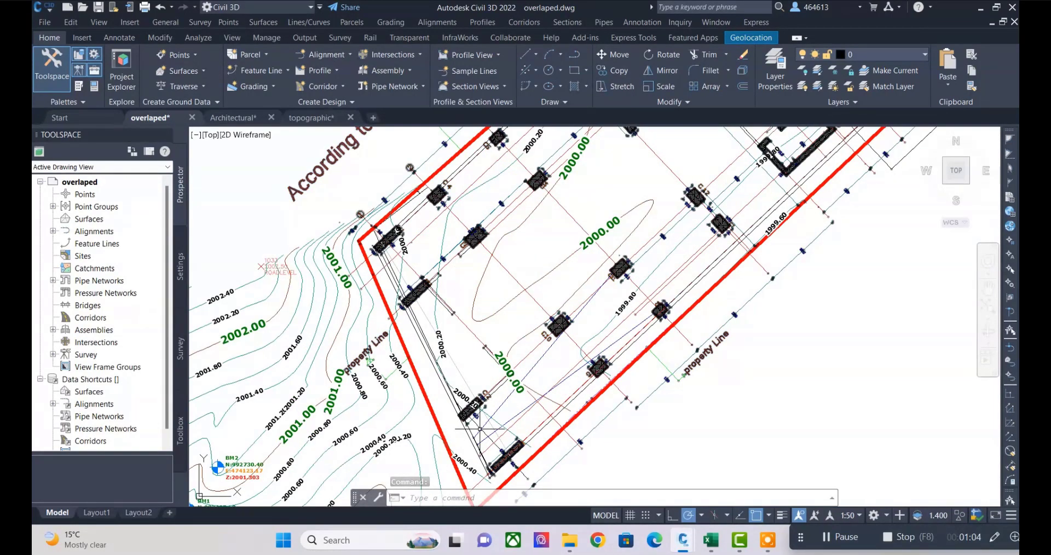
pyautogui.scroll(-5, 436, 334)
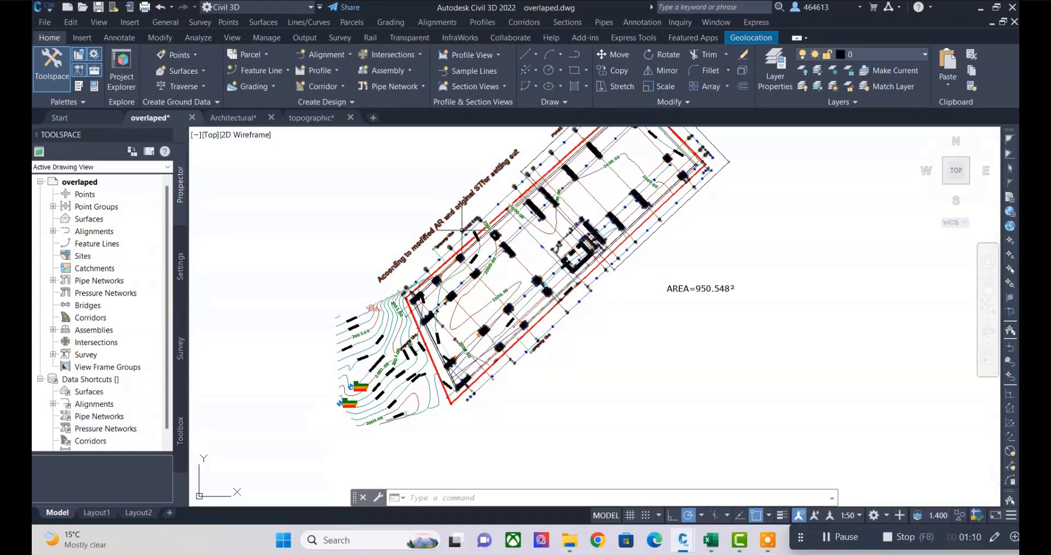
pyautogui.scroll(4, 562, 226)
pyautogui.scroll(-4, 591, 258)
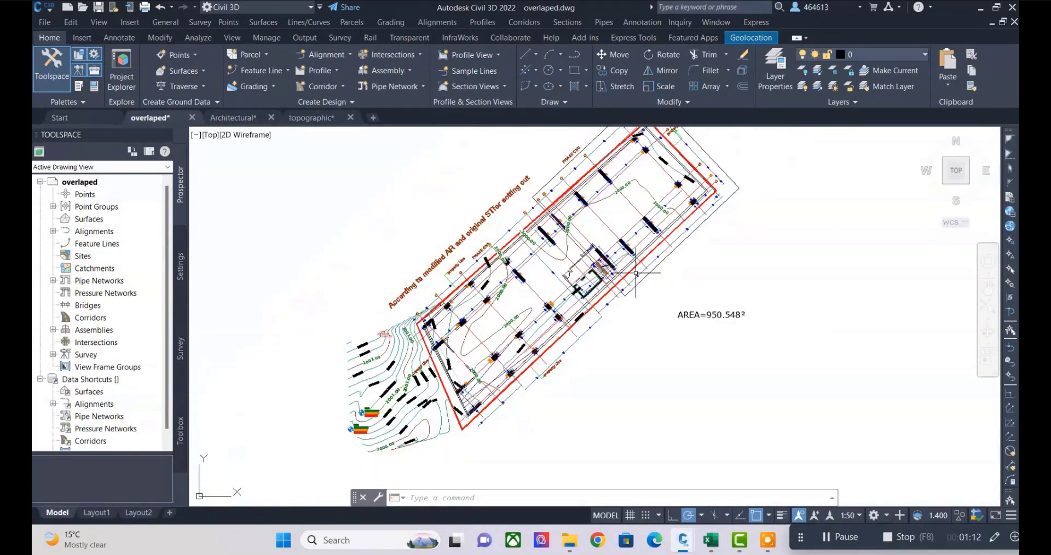
pyautogui.scroll(2, 668, 227)
pyautogui.scroll(2, 693, 175)
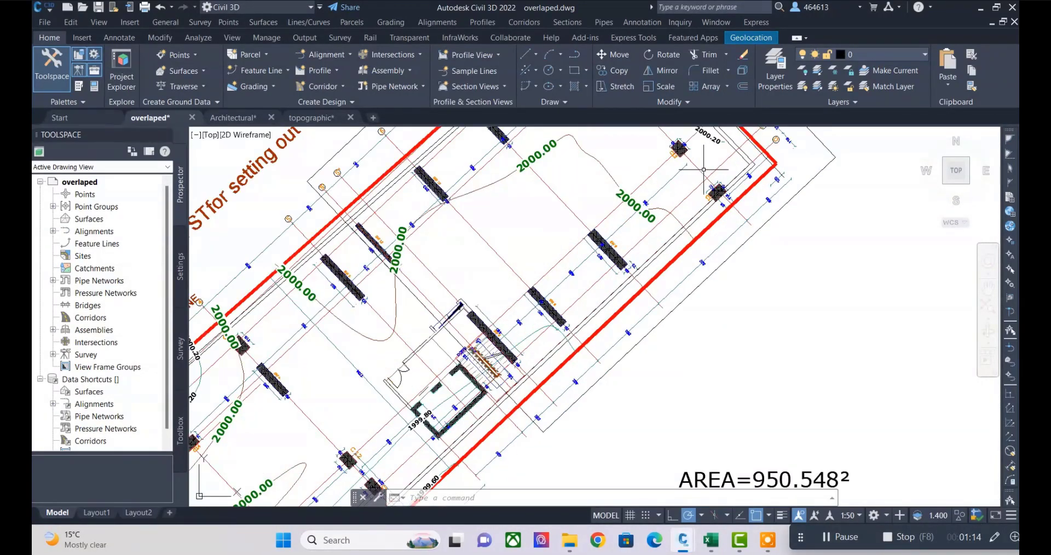
pyautogui.scroll(-3, 703, 169)
pyautogui.scroll(-2, 377, 420)
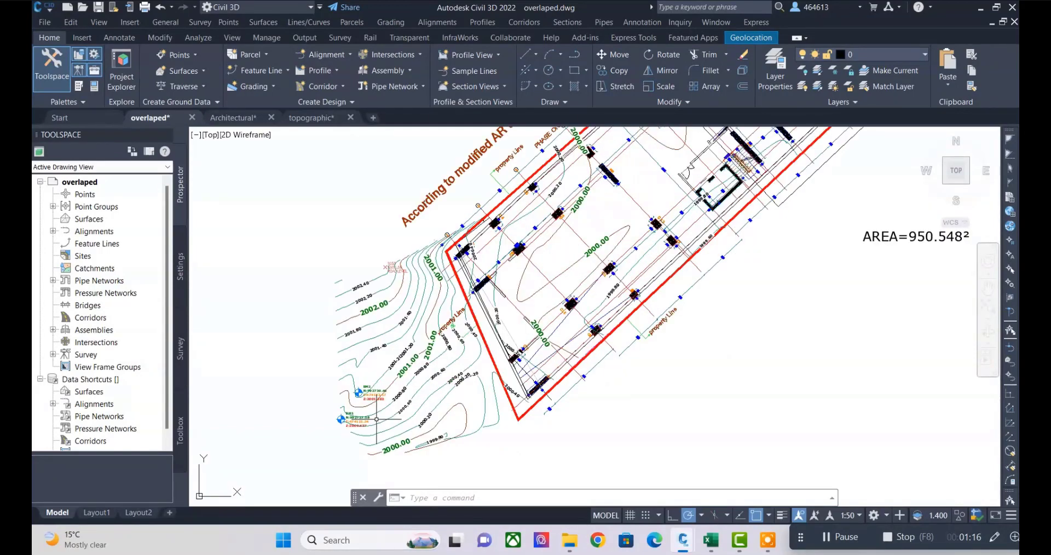
pyautogui.scroll(2, 377, 419)
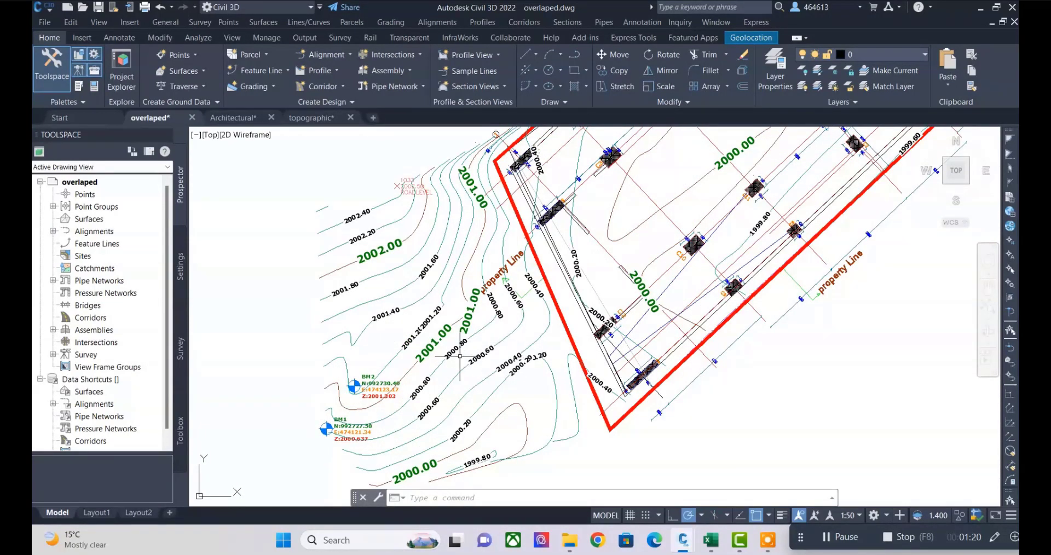
pyautogui.scroll(-4, 455, 361)
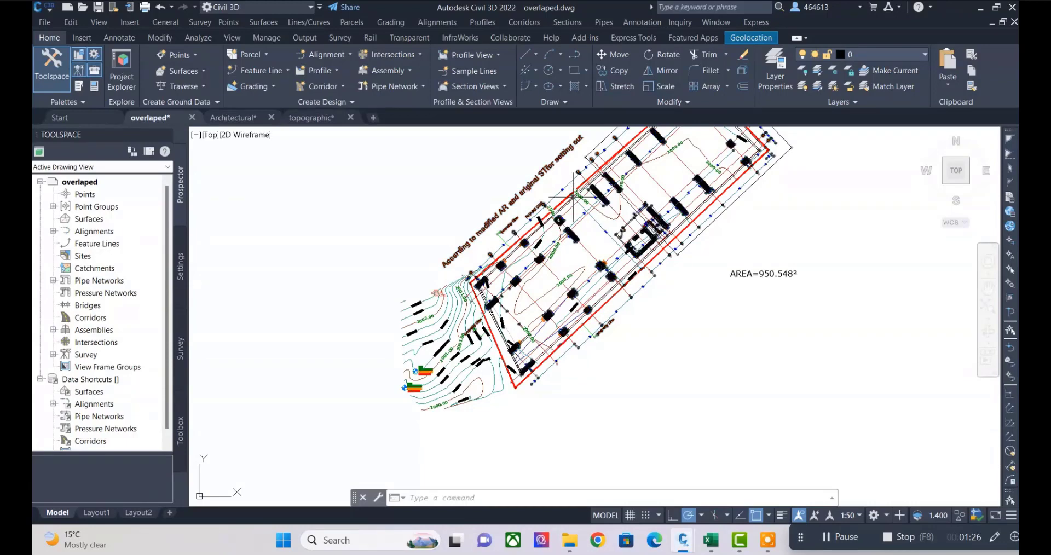
pyautogui.scroll(2, 573, 232)
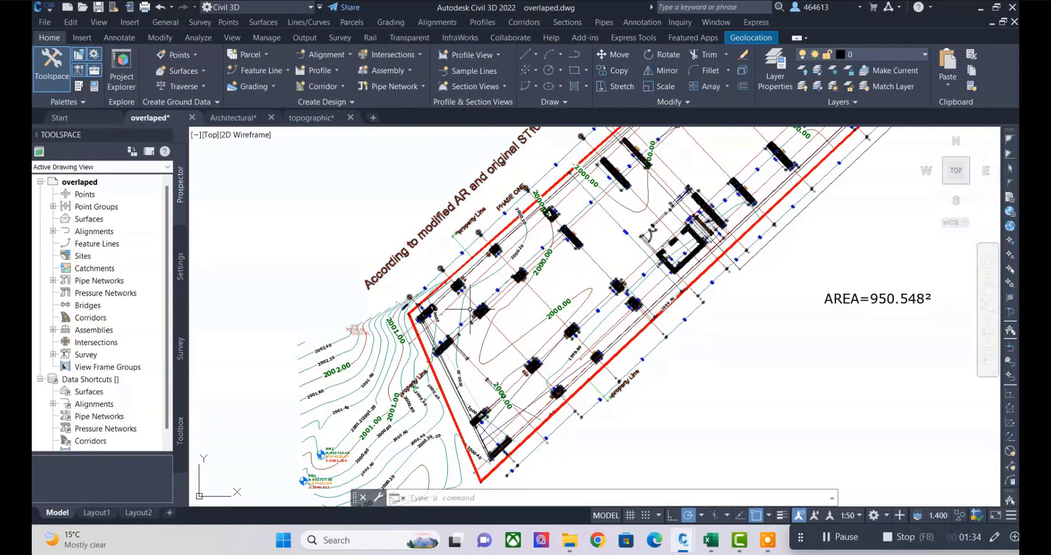
pyautogui.scroll(-4, 432, 256)
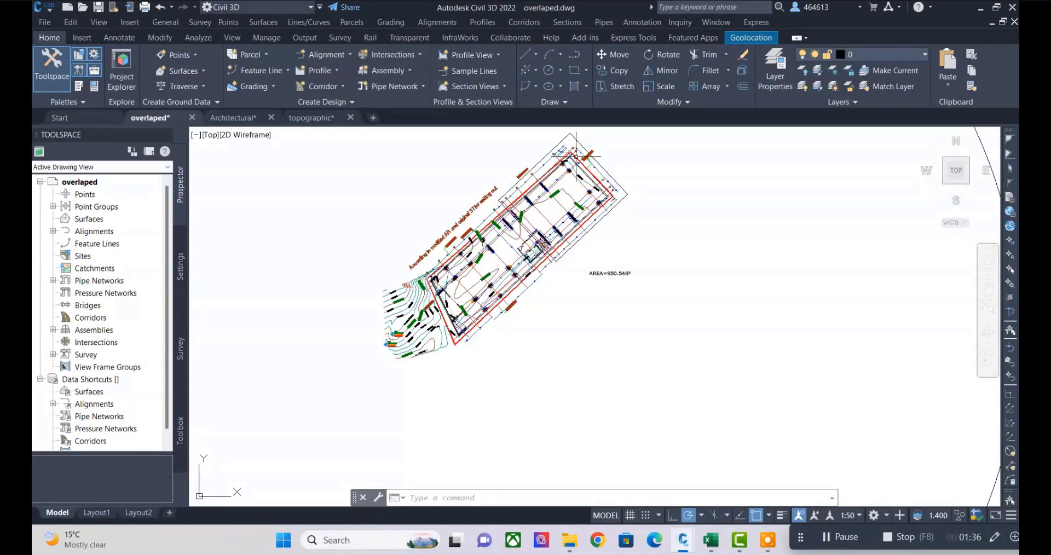
pyautogui.scroll(2, 575, 160)
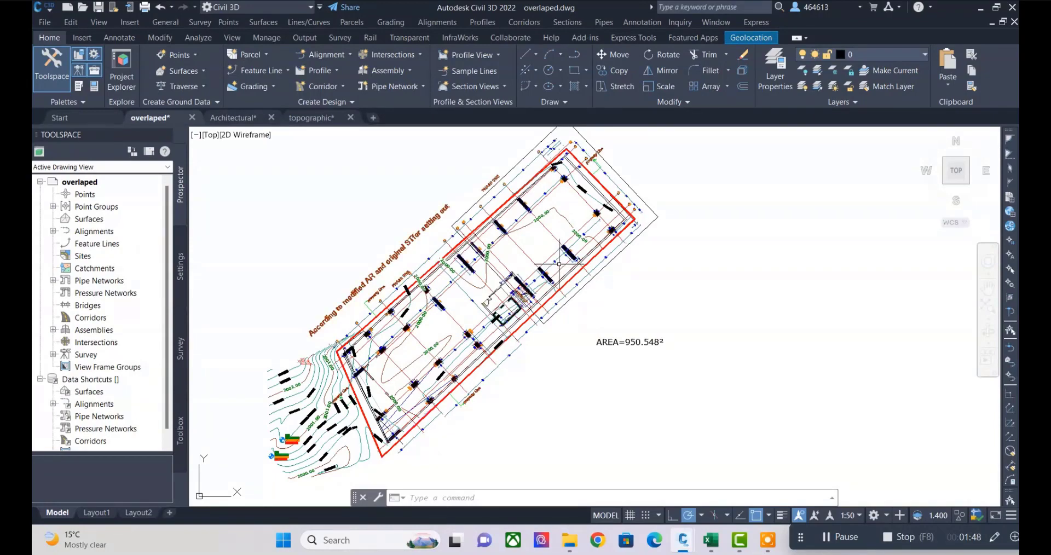
pyautogui.scroll(2, 489, 341)
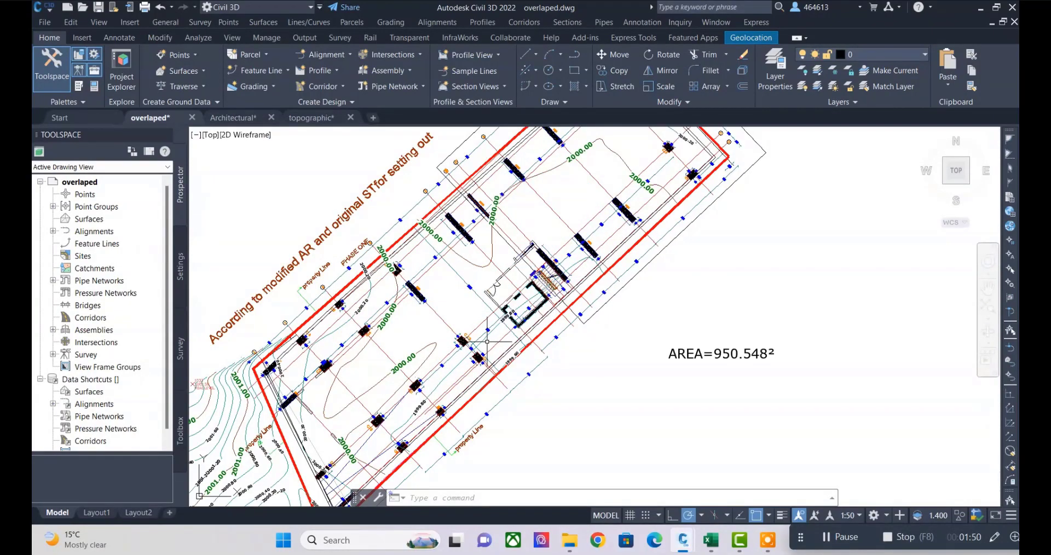
pyautogui.scroll(2, 465, 218)
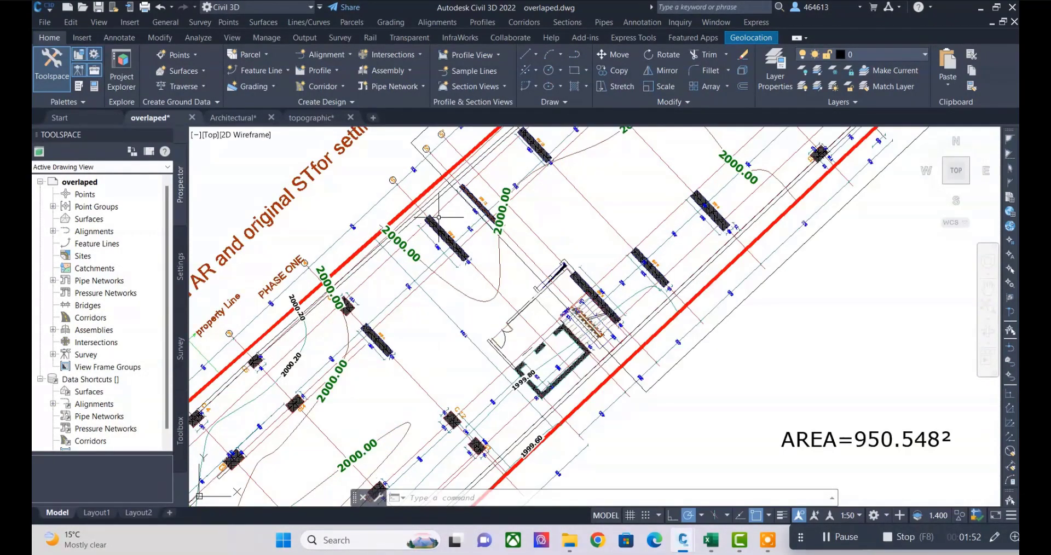
pyautogui.scroll(3, 432, 226)
pyautogui.scroll(-8, 491, 287)
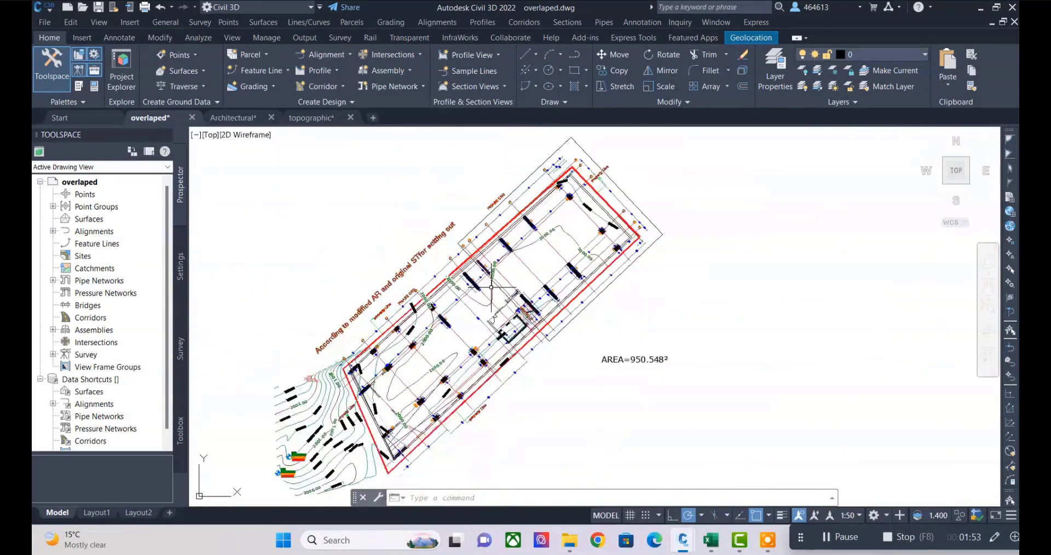
# Step: Switch to the topographic drawing and zoom around the contours
pyautogui.click(310, 118)
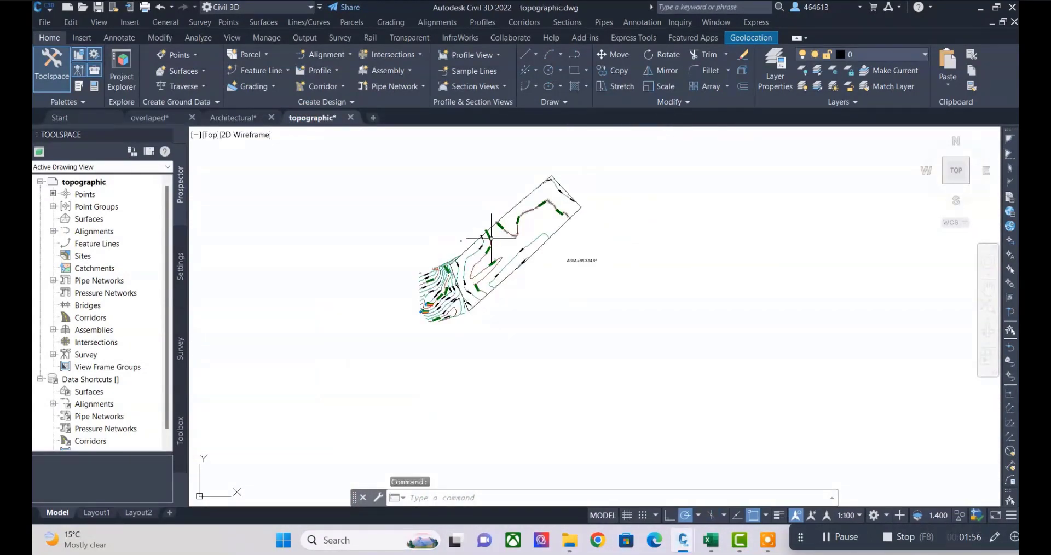
pyautogui.scroll(2, 454, 270)
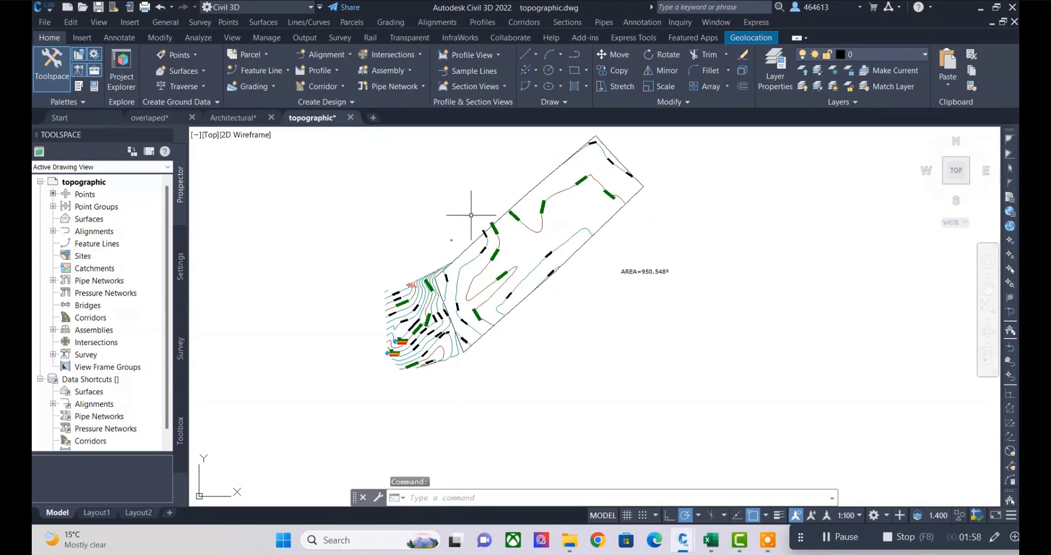
pyautogui.scroll(5, 454, 251)
pyautogui.scroll(-5, 447, 299)
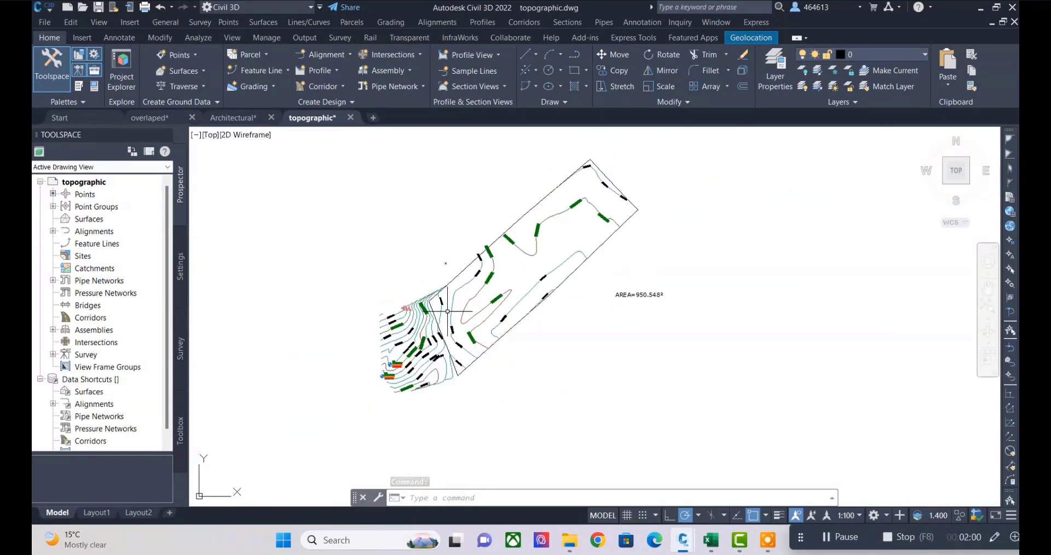
pyautogui.scroll(2, 412, 305)
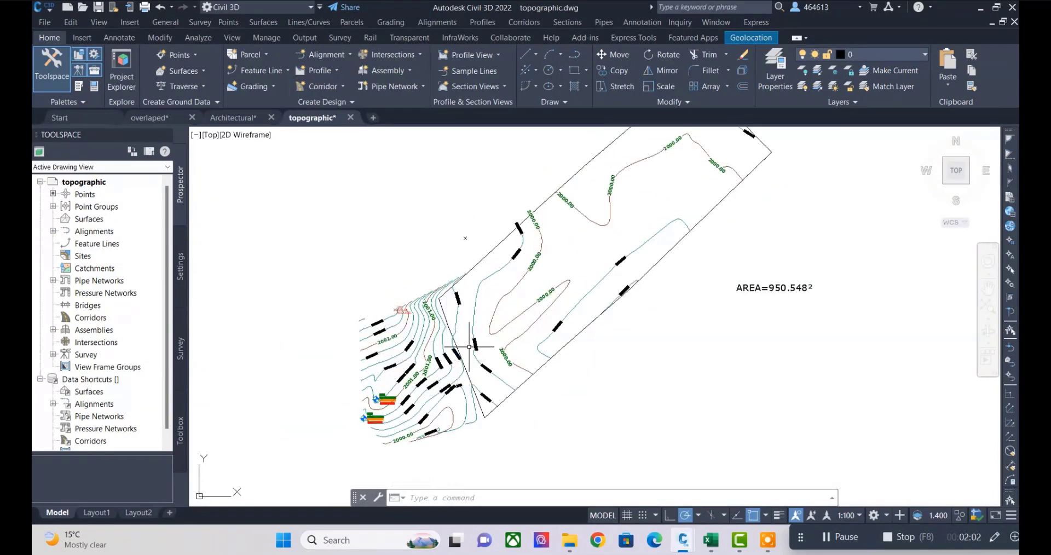
pyautogui.scroll(-2, 458, 355)
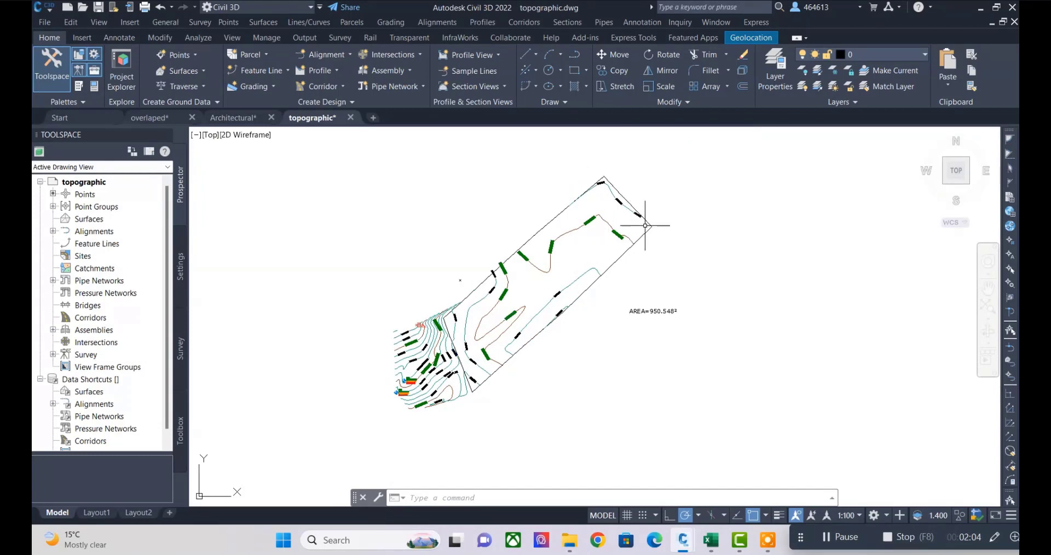
pyautogui.scroll(2, 608, 194)
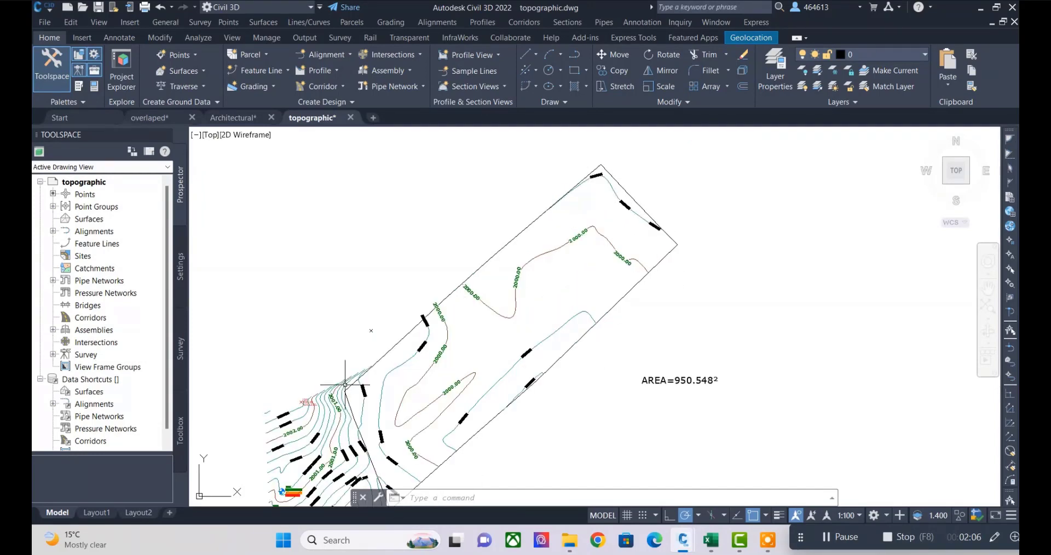
# Step: Switch to Architectural.dwg and zoom in on columns C3, C4, C5 and C14
pyautogui.click(236, 118)
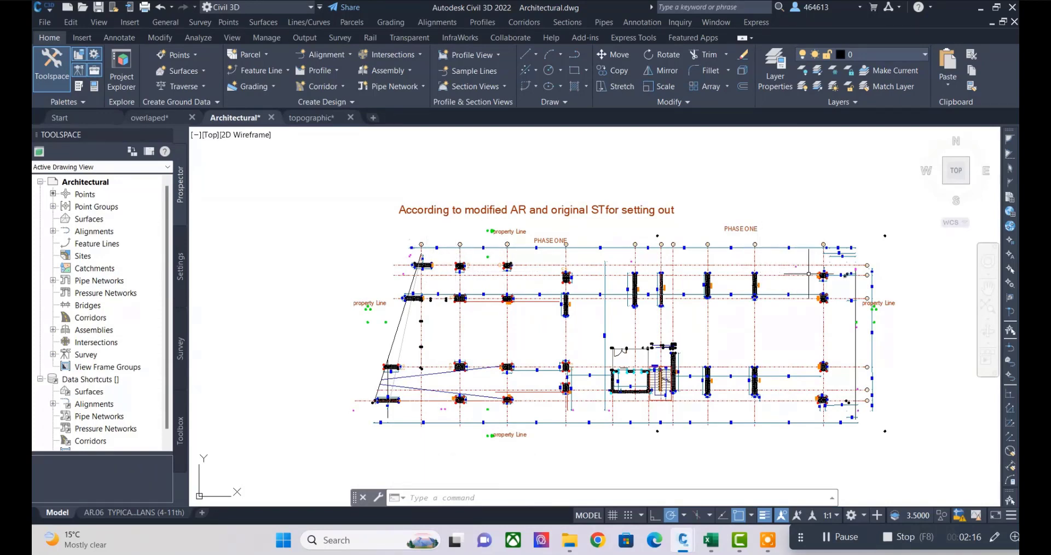
pyautogui.scroll(2, 451, 284)
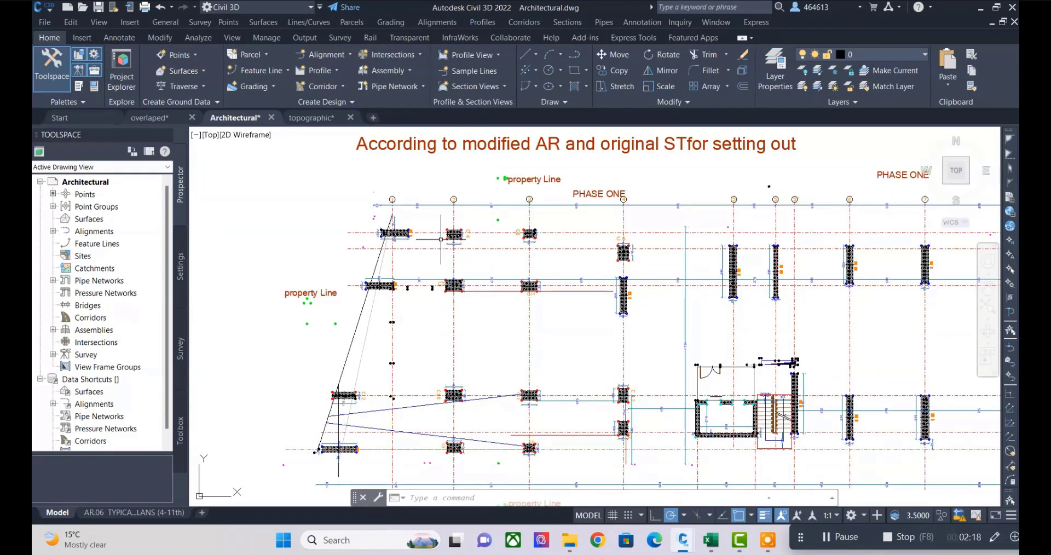
pyautogui.scroll(-2, 410, 219)
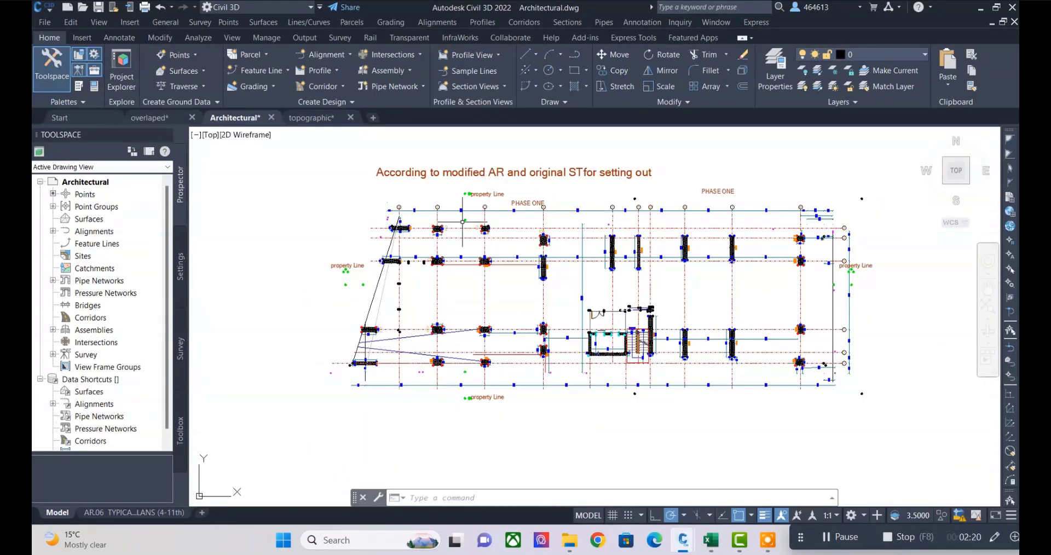
pyautogui.scroll(2, 540, 268)
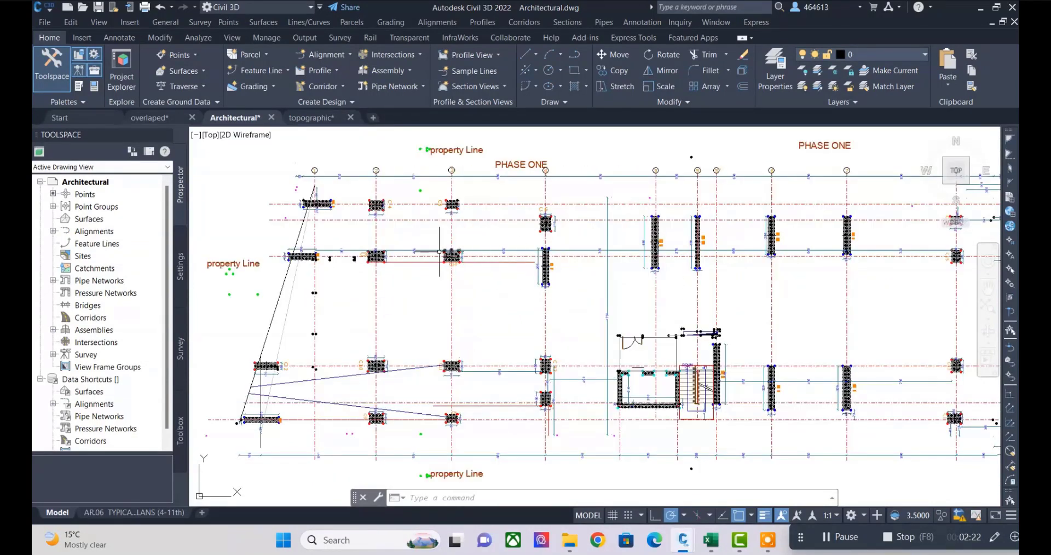
pyautogui.scroll(2, 383, 208)
pyautogui.scroll(2, 383, 208)
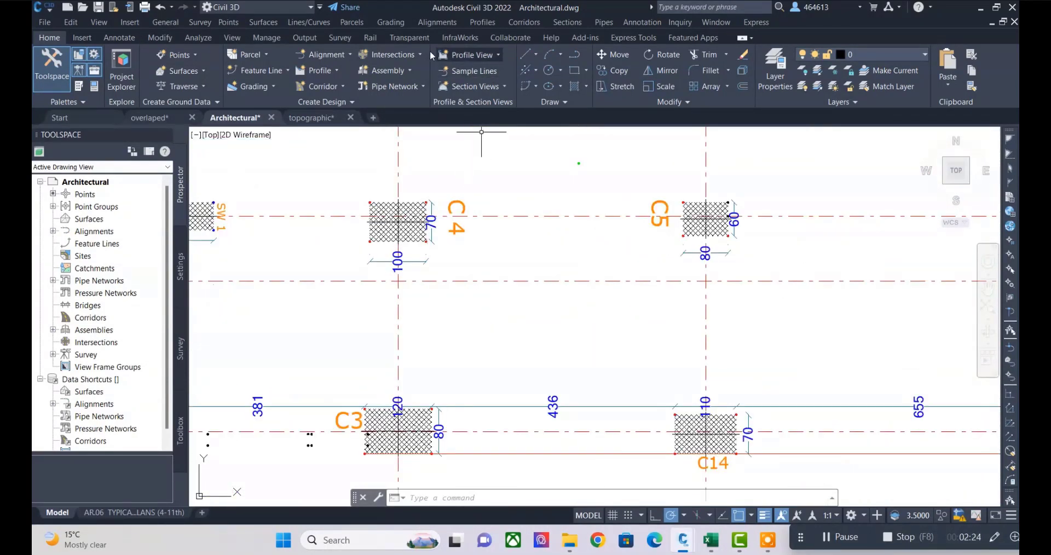
# Step: Place a Manual point at column C10's footing centre, no description, elevation 0.000
pyautogui.click(177, 61)
pyautogui.click(197, 75)
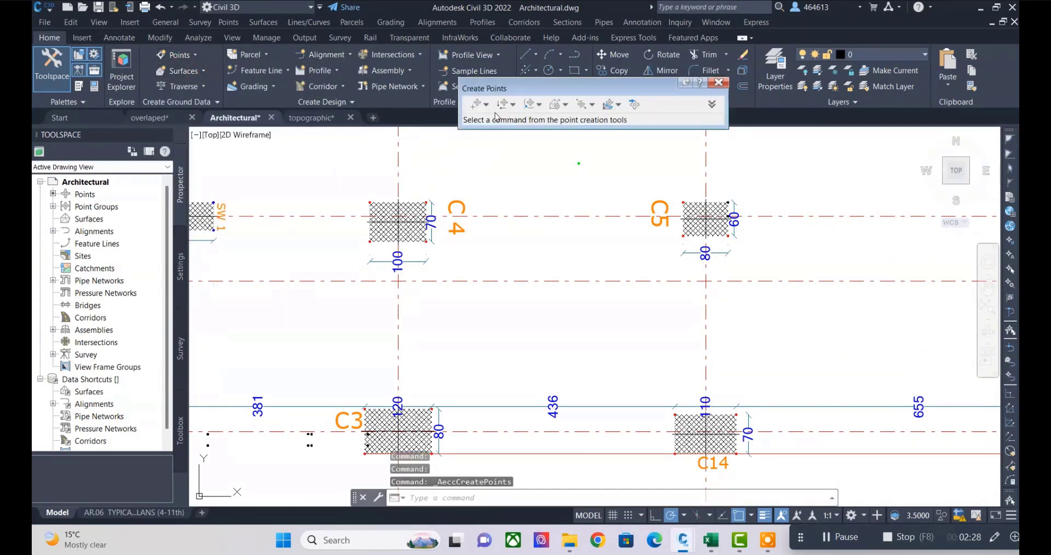
pyautogui.click(475, 106)
pyautogui.scroll(3, 405, 219)
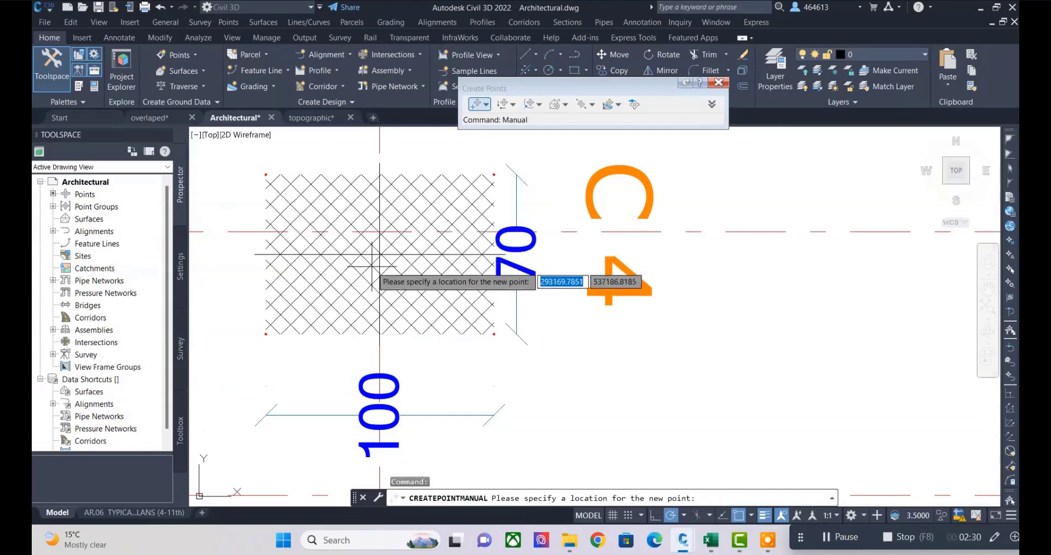
pyautogui.scroll(-5, 451, 217)
pyautogui.scroll(-2, 736, 310)
pyautogui.scroll(-3, 711, 383)
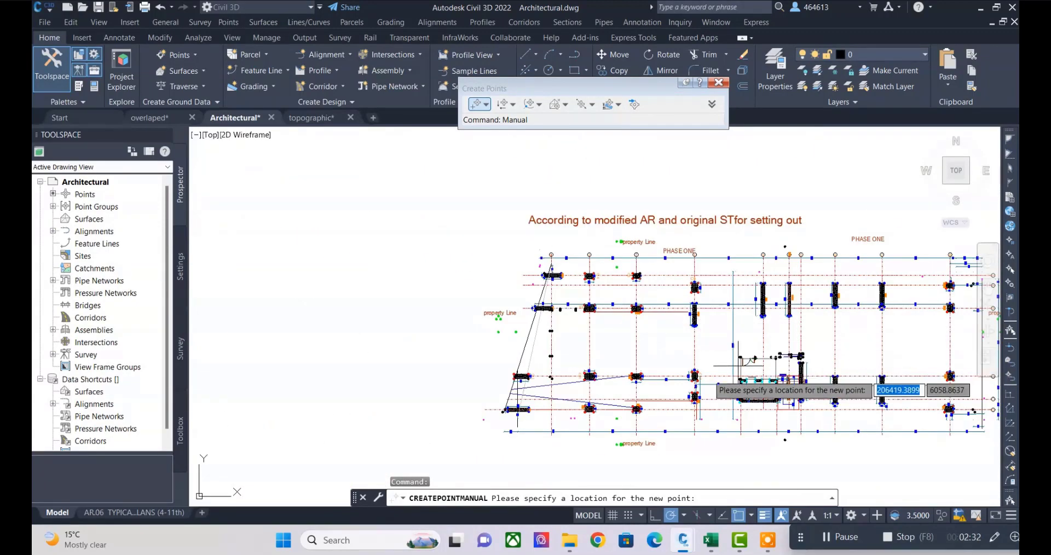
pyautogui.scroll(5, 589, 370)
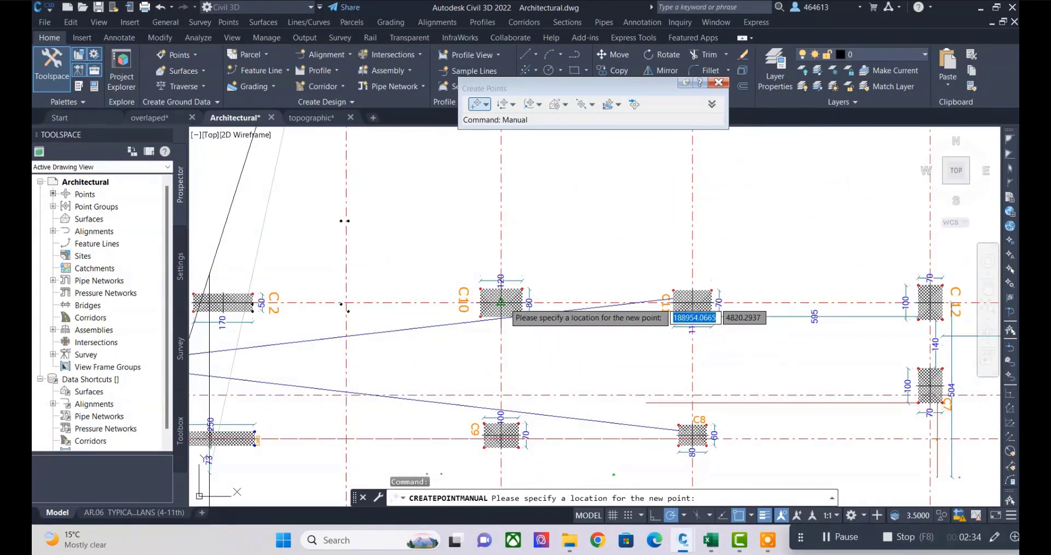
pyautogui.scroll(5, 495, 301)
pyautogui.scroll(4, 491, 301)
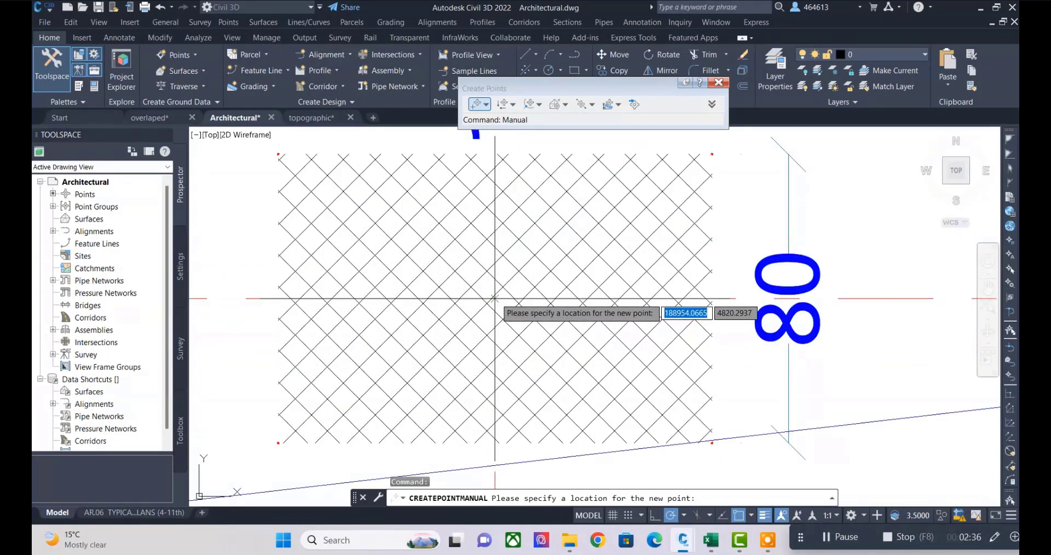
pyautogui.click(627, 323)
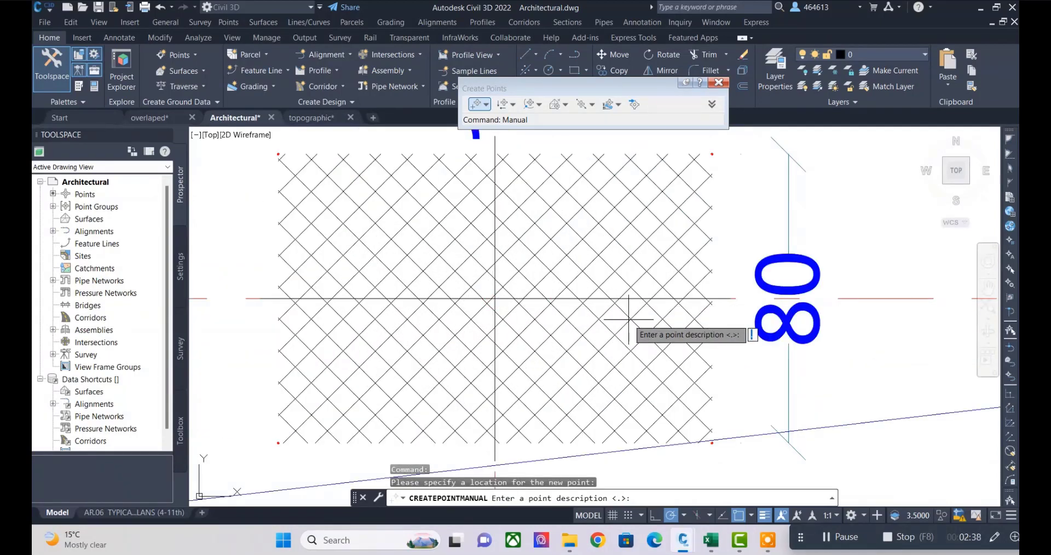
pyautogui.press('Return')
pyautogui.press('Return')
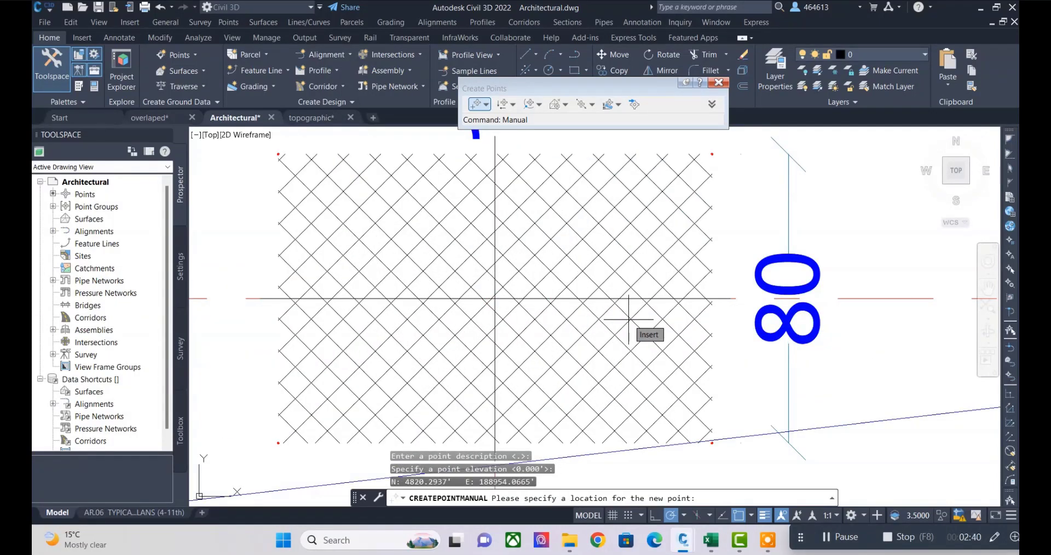
pyautogui.press('Escape')
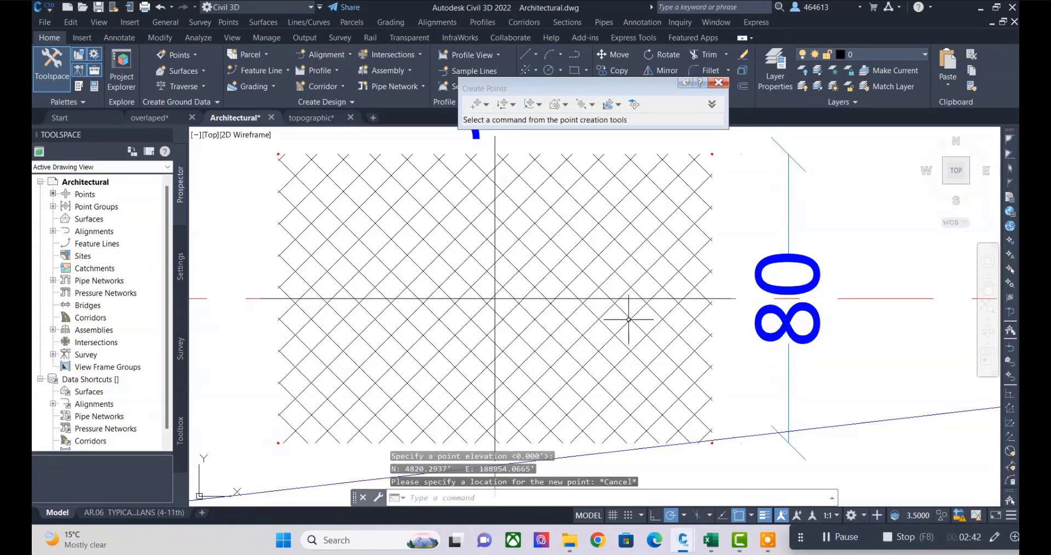
pyautogui.scroll(-4, 562, 293)
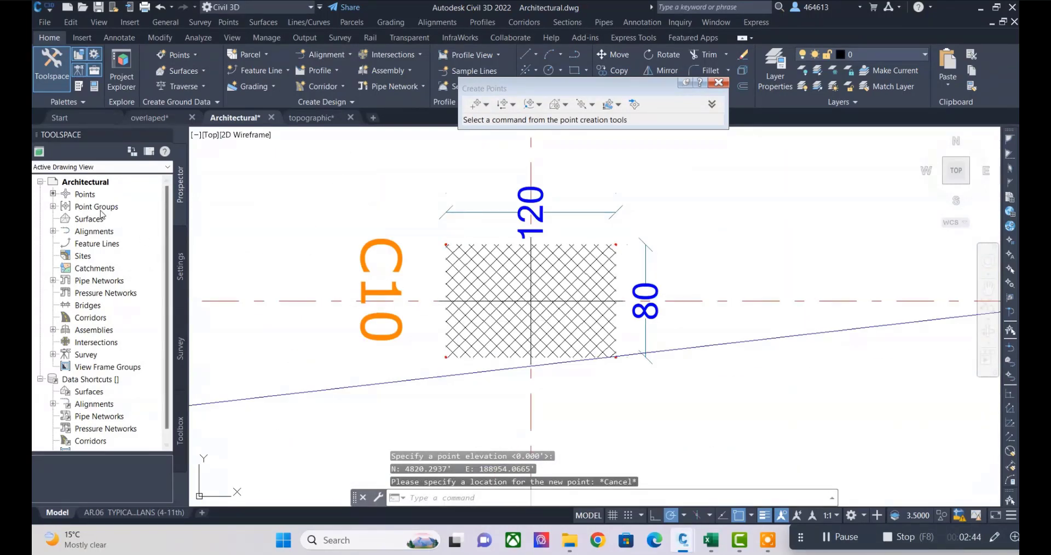
# Step: Open the _All Points group in the Panorama point editor and select point 2
pyautogui.click(77, 208)
pyautogui.doubleClick(76, 208)
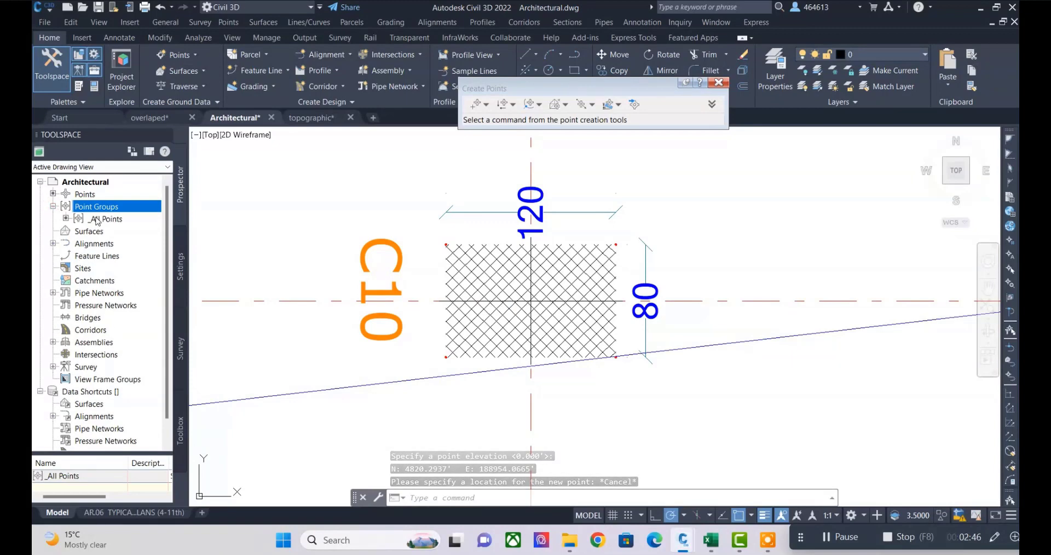
pyautogui.rightClick(109, 218)
pyautogui.click(138, 240)
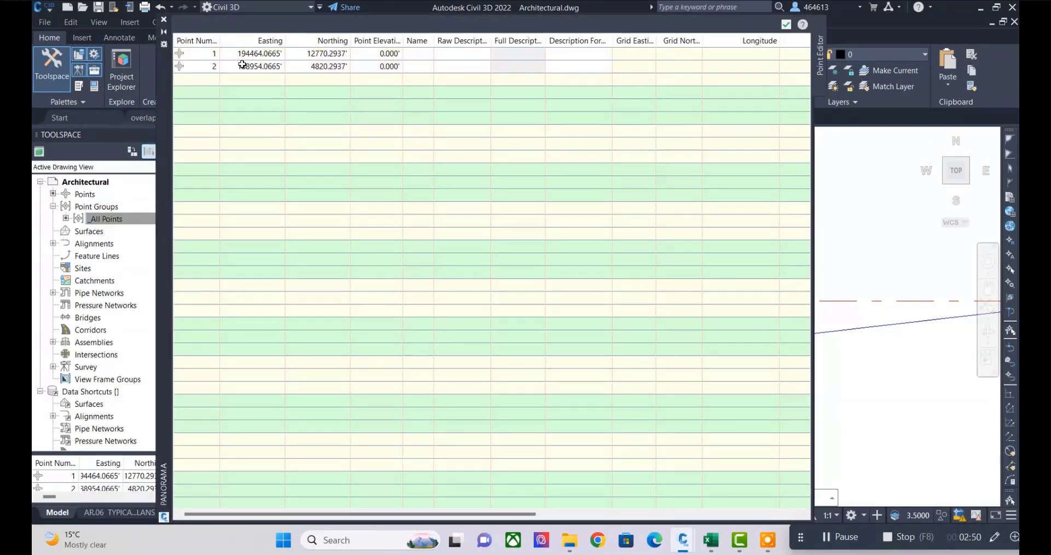
pyautogui.click(242, 65)
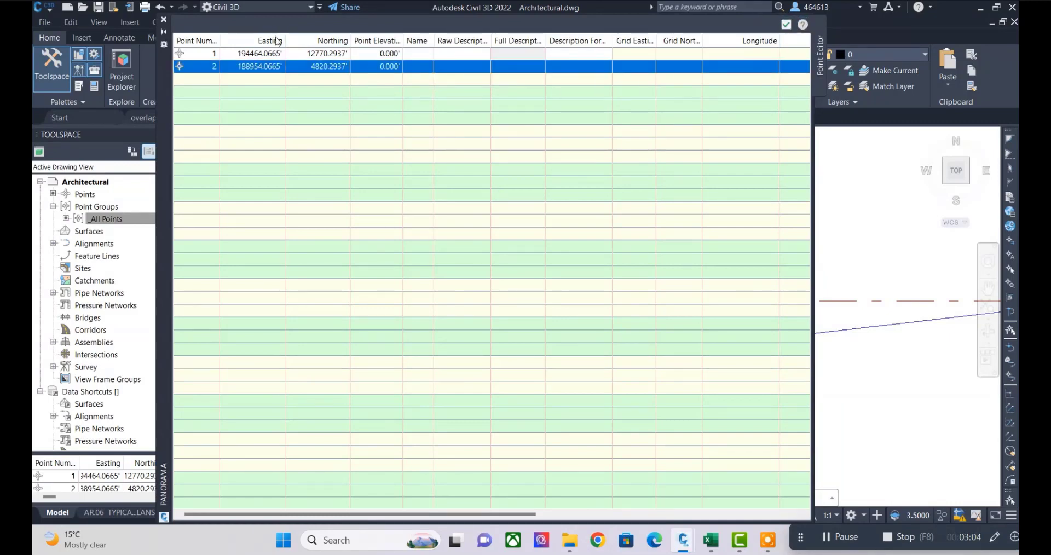
# Step: Close the point table and place a manual point between the 2000.00 contours
pyautogui.click(786, 24)
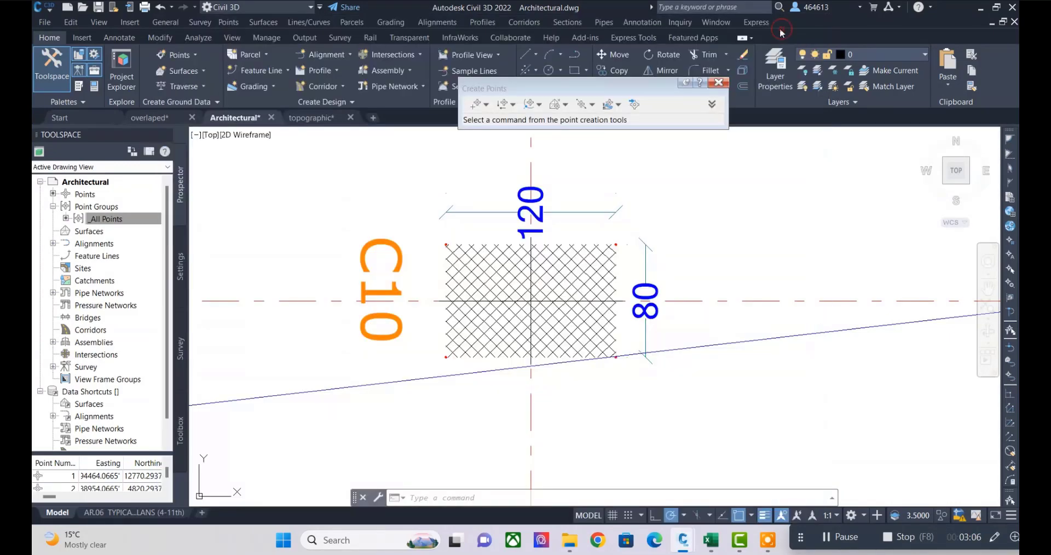
pyautogui.scroll(-5, 575, 294)
pyautogui.scroll(-3, 575, 294)
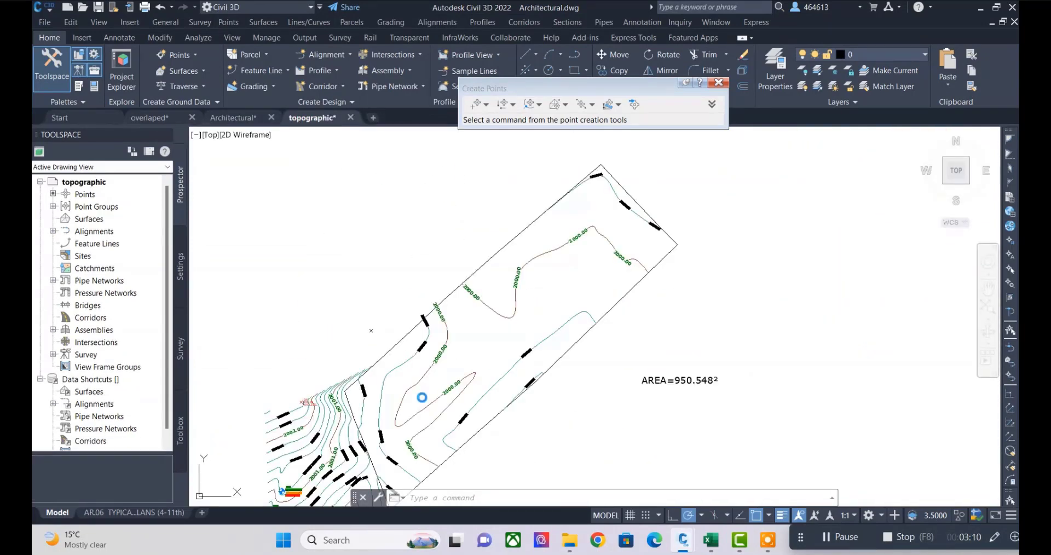
pyautogui.click(475, 104)
pyautogui.scroll(2, 447, 345)
pyautogui.scroll(2, 465, 361)
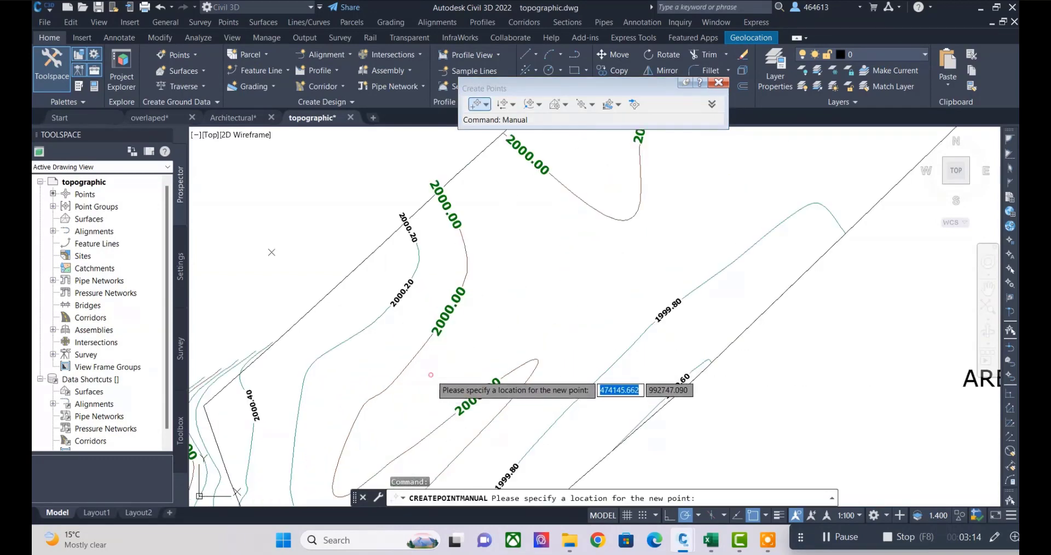
pyautogui.click(477, 371)
pyautogui.press('Return')
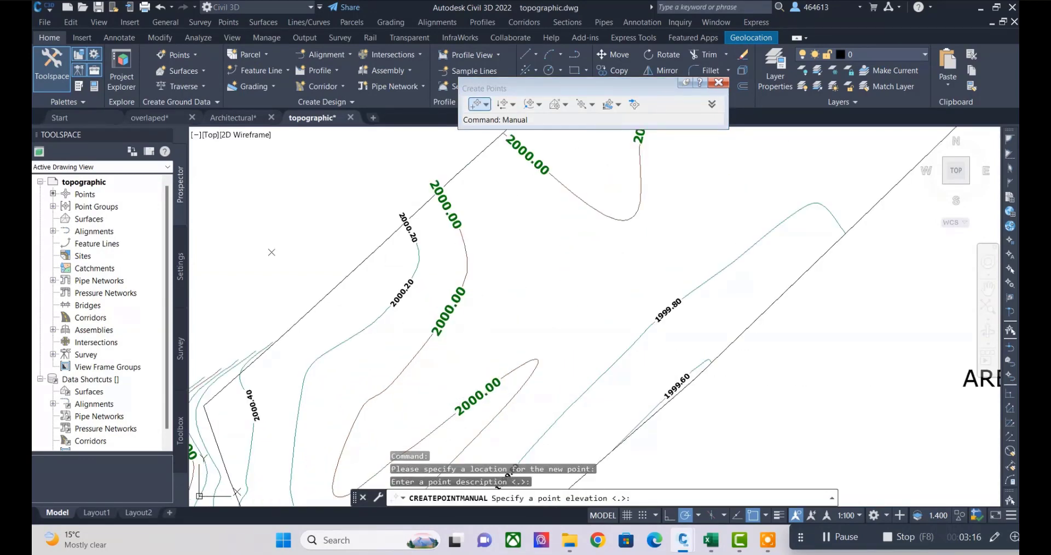
pyautogui.press('Return')
pyautogui.press('Escape')
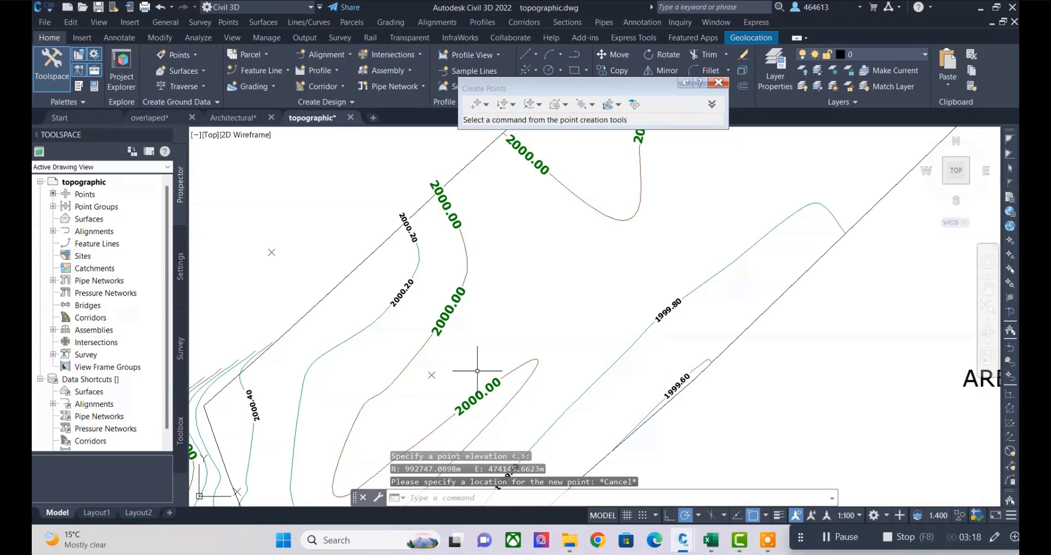
# Step: Select the new point, check it in the point editor, then close the editor
pyautogui.scroll(2, 457, 375)
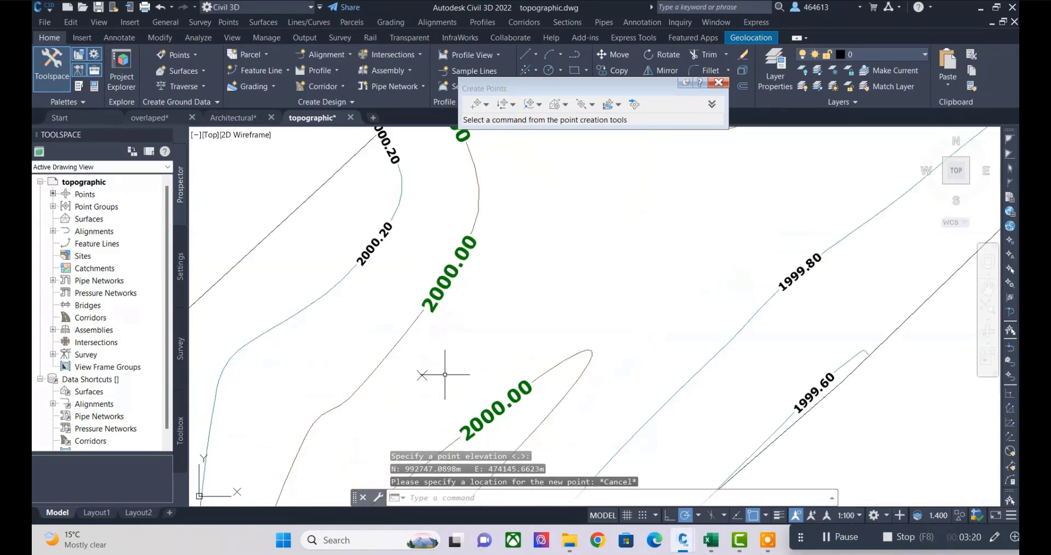
pyautogui.scroll(1, 434, 375)
pyautogui.click(418, 366)
pyautogui.click(405, 377)
pyautogui.rightClick(486, 314)
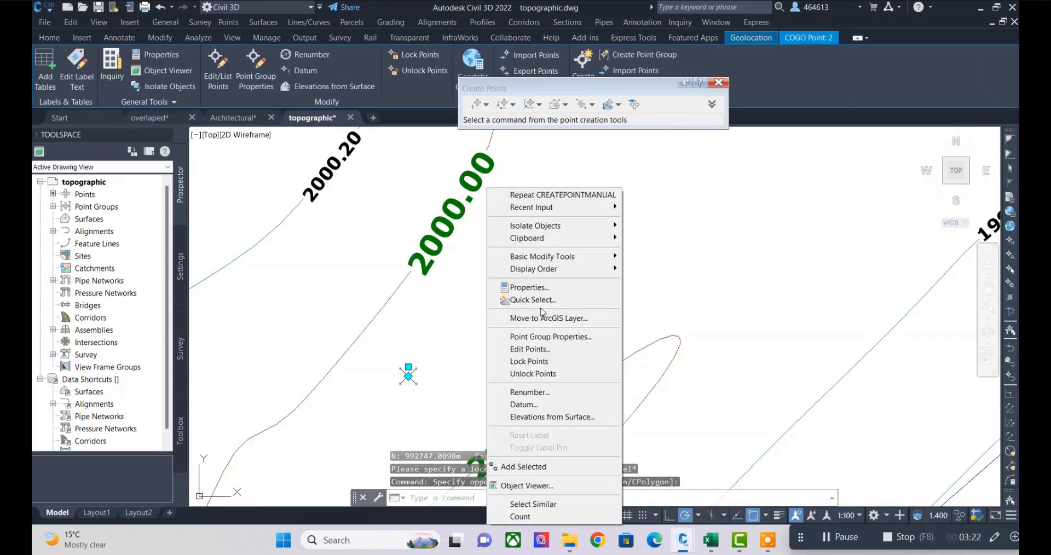
pyautogui.click(545, 351)
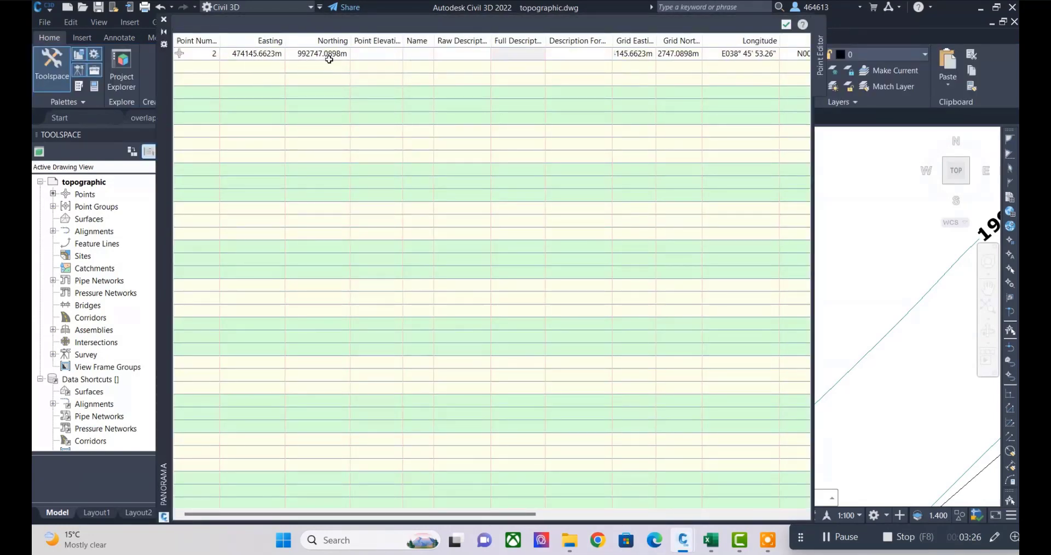
pyautogui.click(785, 25)
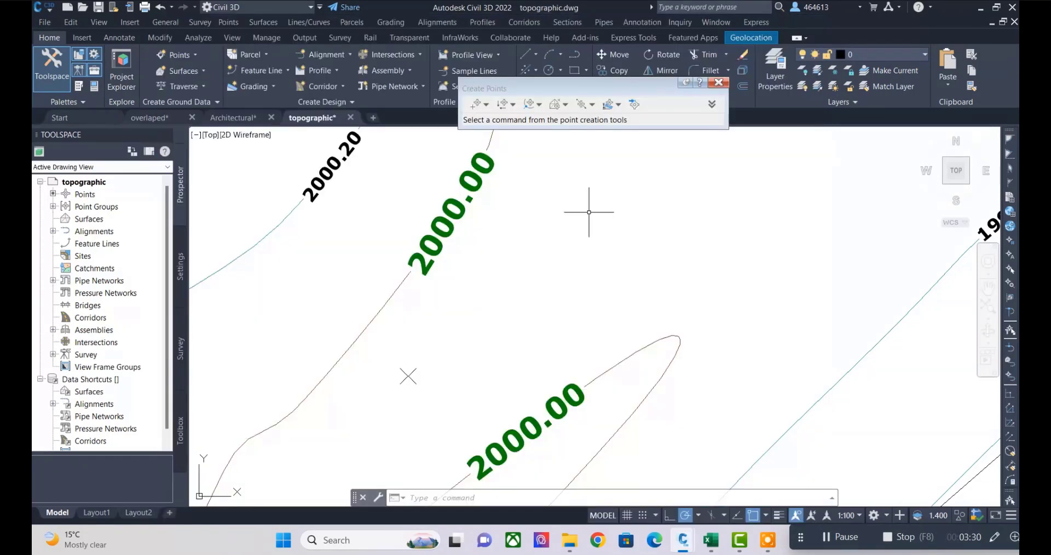
# Step: Close the Create Points toolbar, inspect the Architectural plan's columns, then return to overlaped.dwg
pyautogui.click(718, 82)
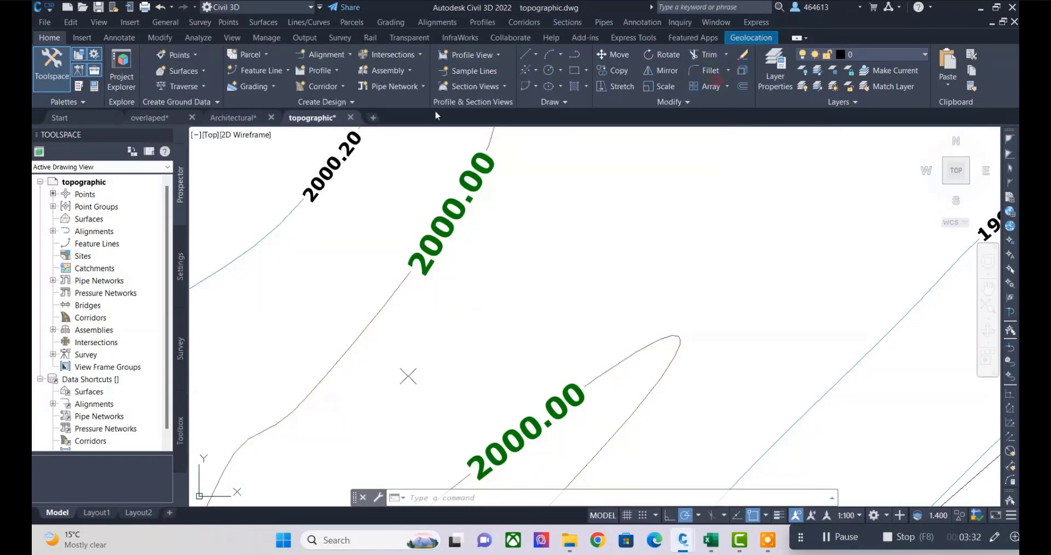
pyautogui.click(232, 118)
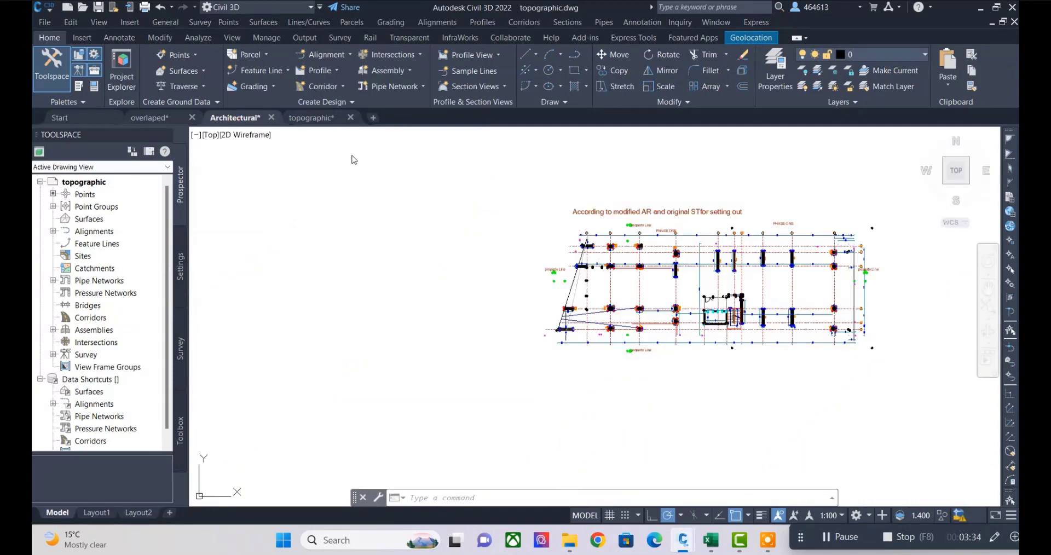
pyautogui.scroll(3, 574, 285)
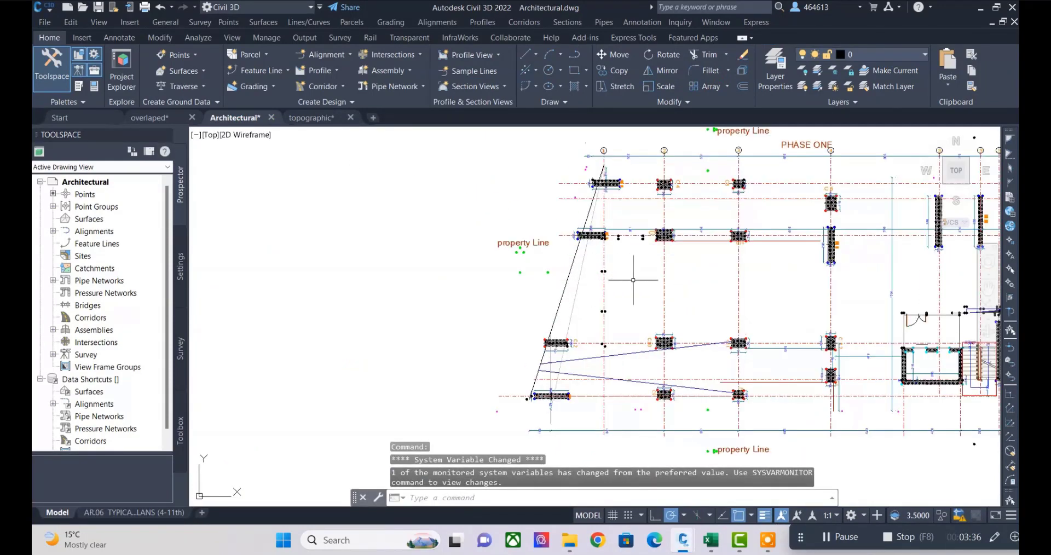
pyautogui.scroll(3, 666, 282)
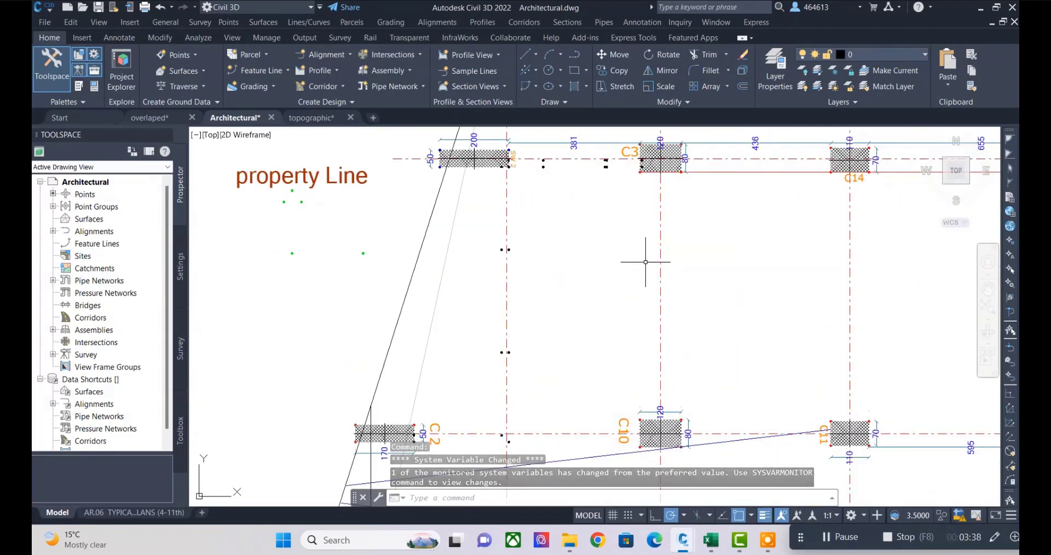
pyautogui.scroll(-3, 568, 258)
pyautogui.scroll(-3, 577, 277)
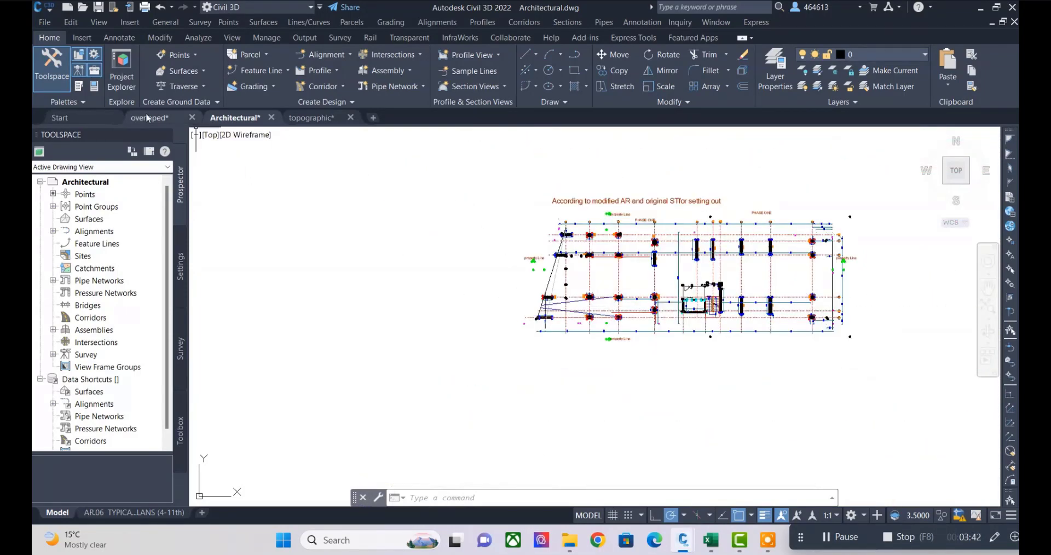
pyautogui.click(149, 117)
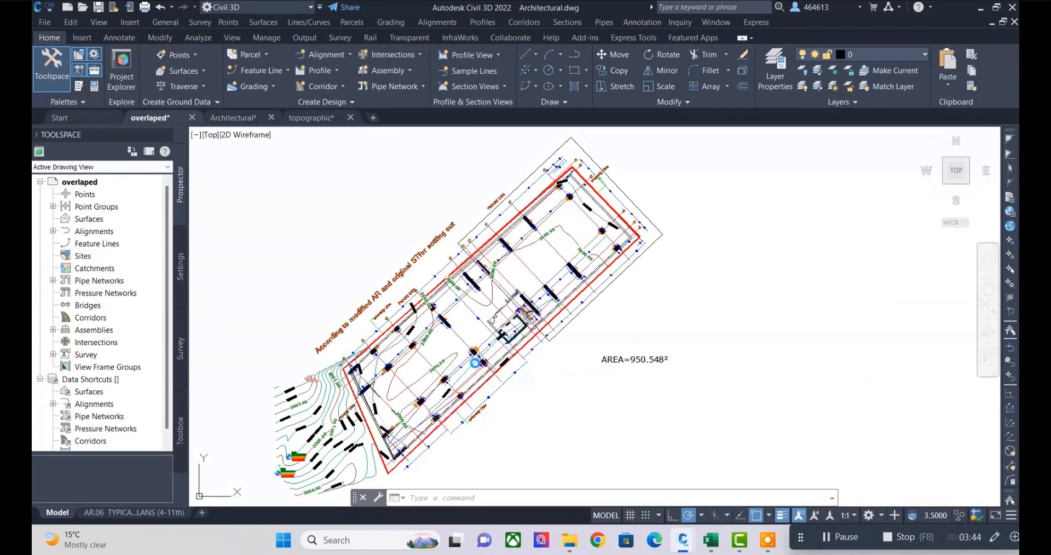
pyautogui.scroll(-5, 314, 279)
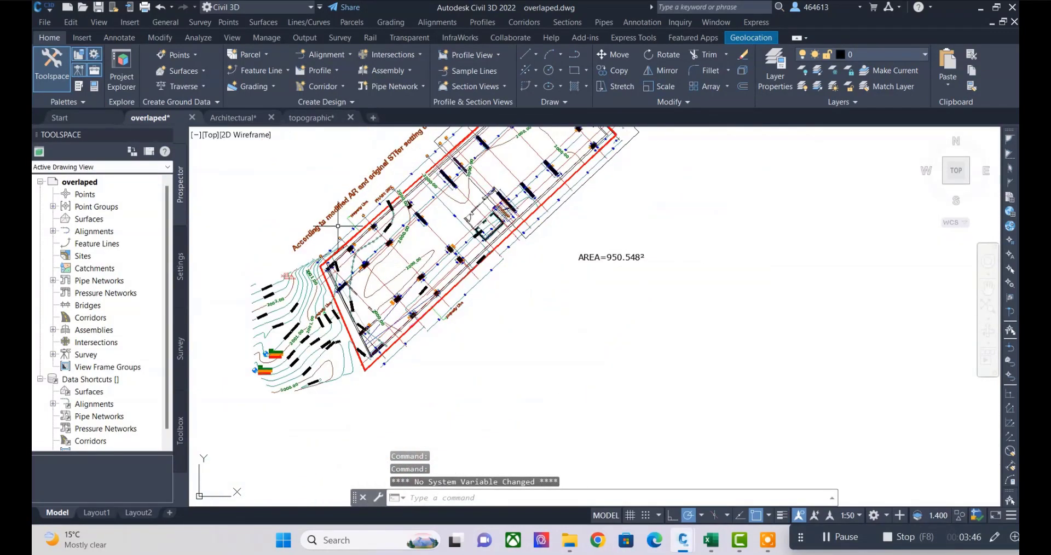
pyautogui.scroll(5, 314, 279)
pyautogui.scroll(1, 314, 279)
pyautogui.scroll(-5, 313, 279)
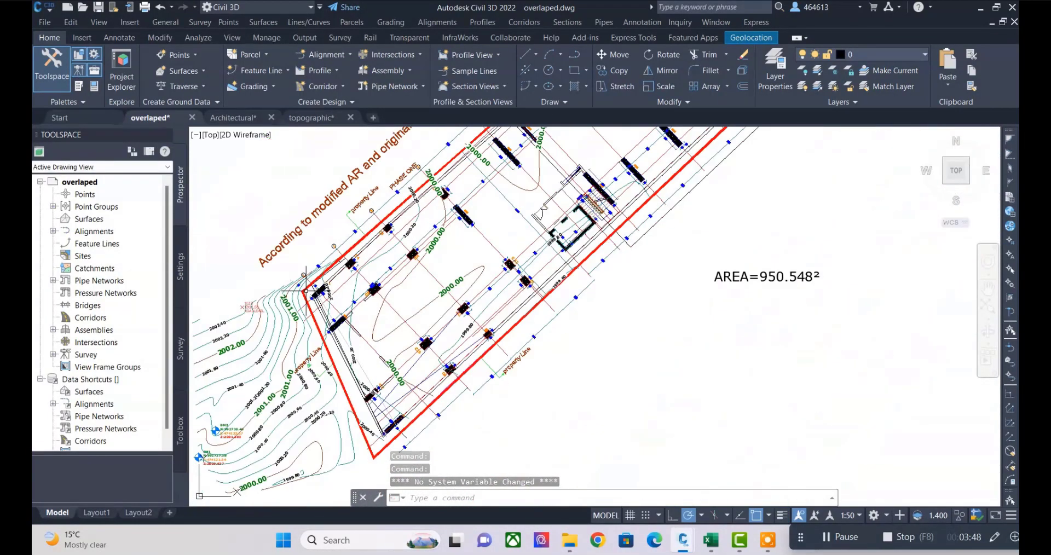
pyautogui.scroll(6, 308, 294)
pyautogui.click(308, 294)
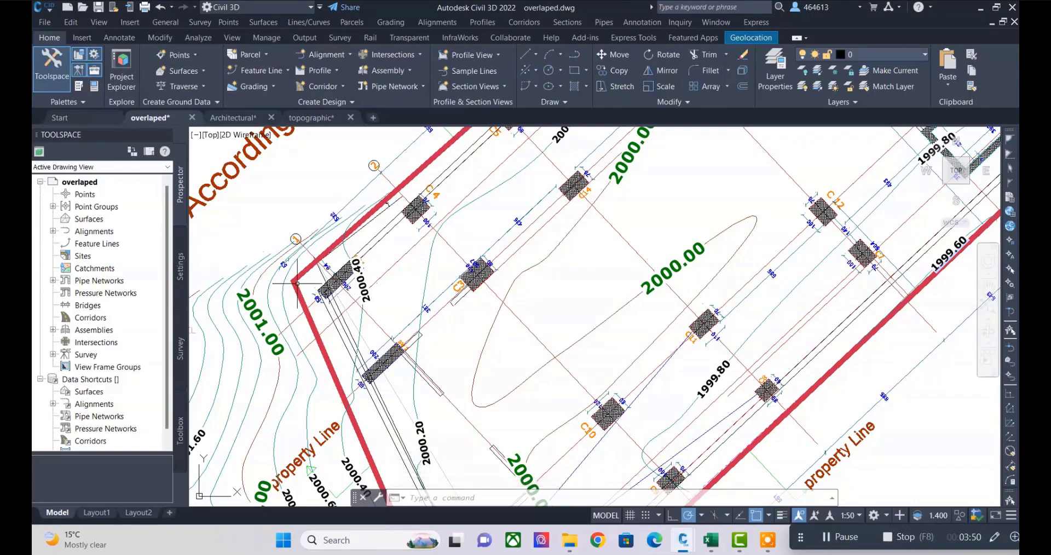
pyautogui.scroll(-5, 308, 294)
pyautogui.scroll(4, 404, 216)
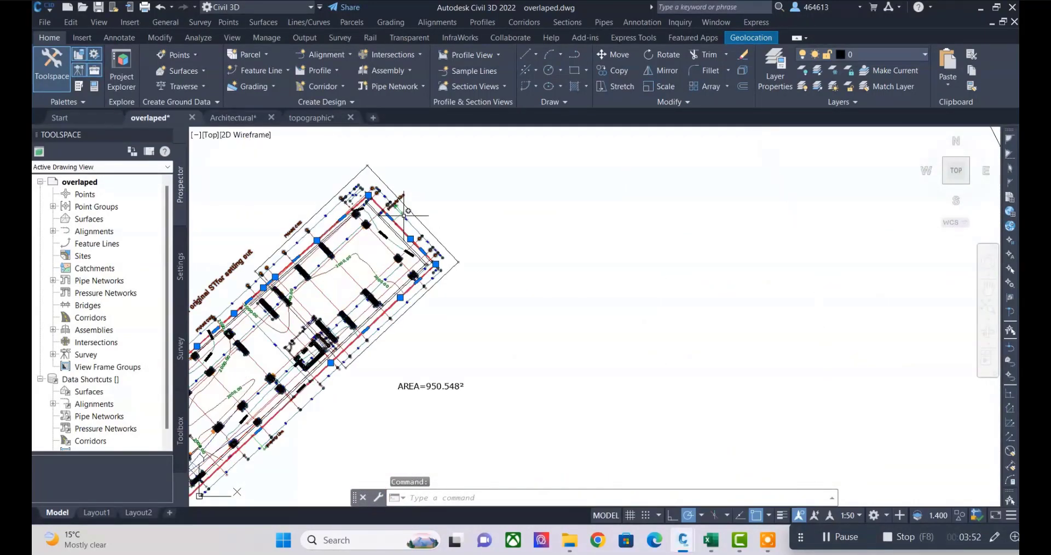
pyautogui.scroll(4, 368, 190)
pyautogui.scroll(-4, 554, 264)
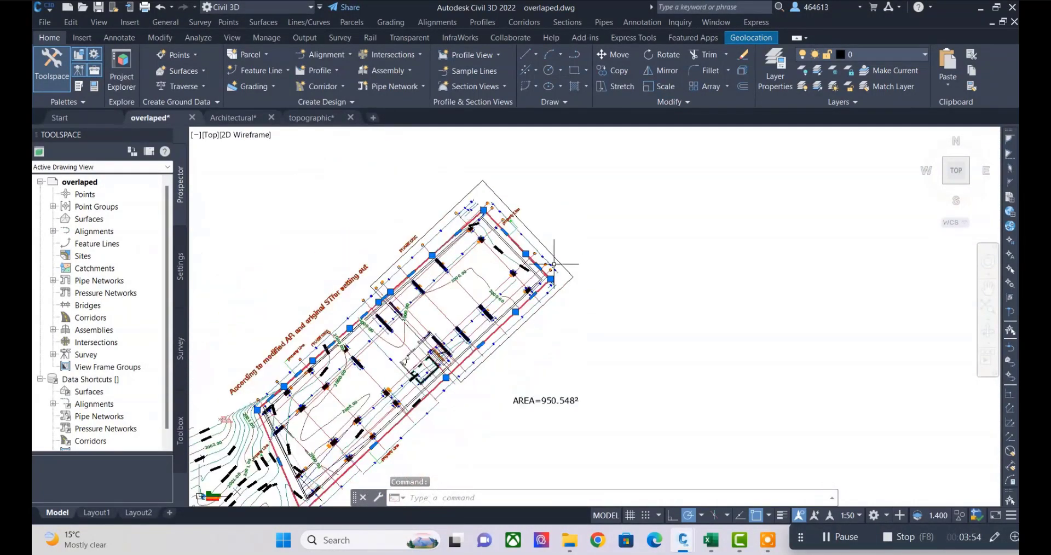
pyautogui.scroll(3, 322, 427)
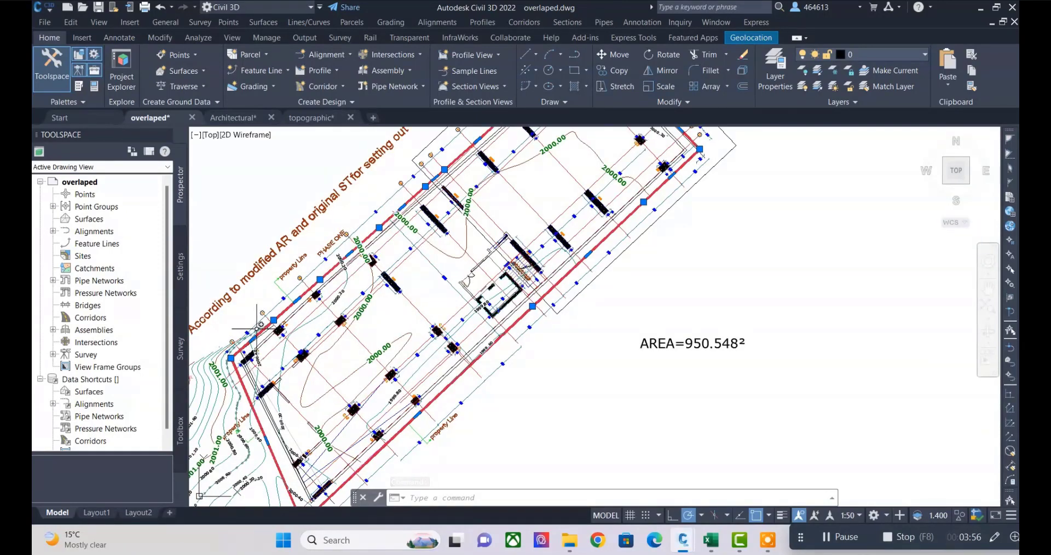
pyautogui.scroll(3, 256, 329)
pyautogui.scroll(3, 244, 359)
pyautogui.scroll(2, 295, 340)
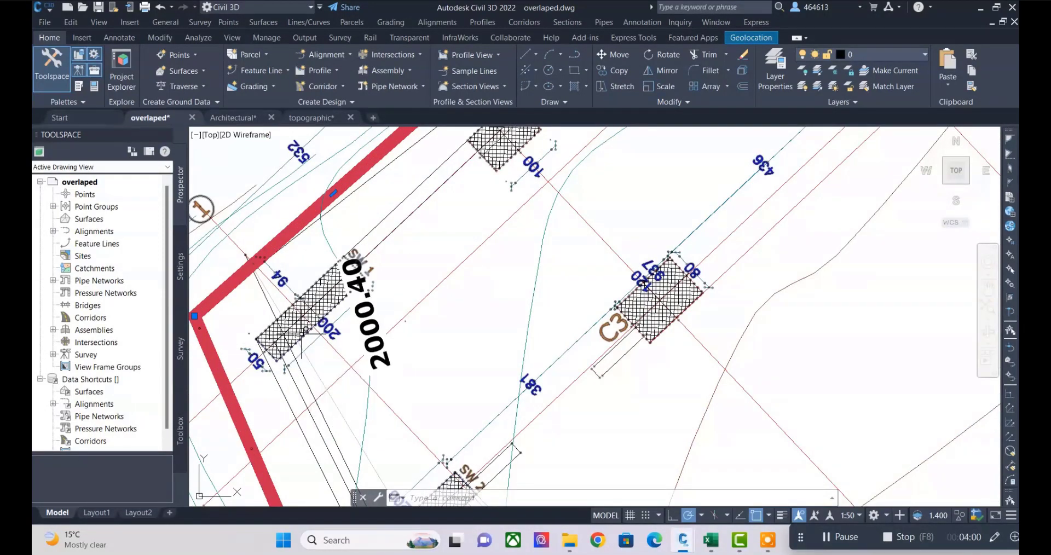
pyautogui.scroll(-2, 311, 317)
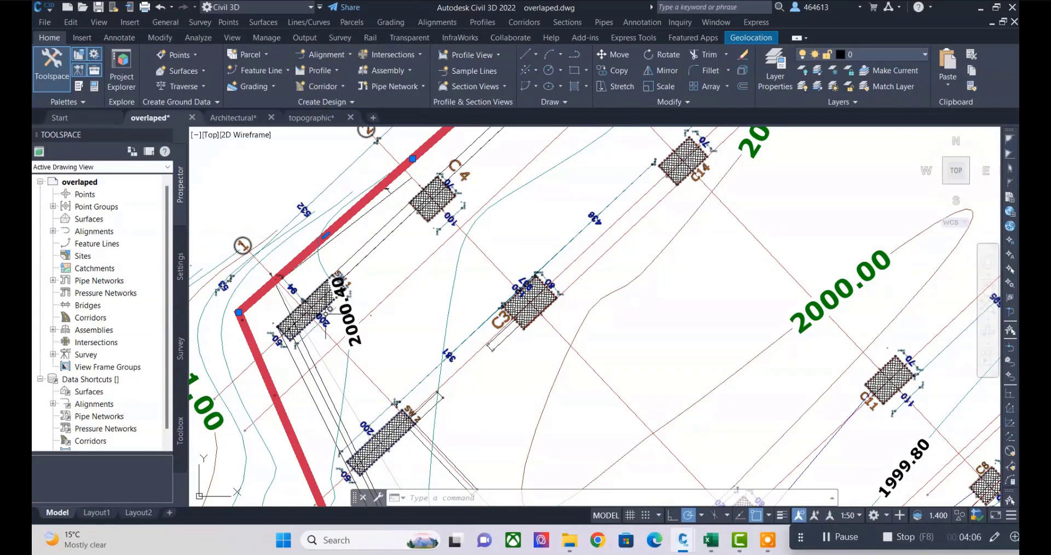
pyautogui.scroll(-1, 330, 293)
pyautogui.scroll(-4, 383, 274)
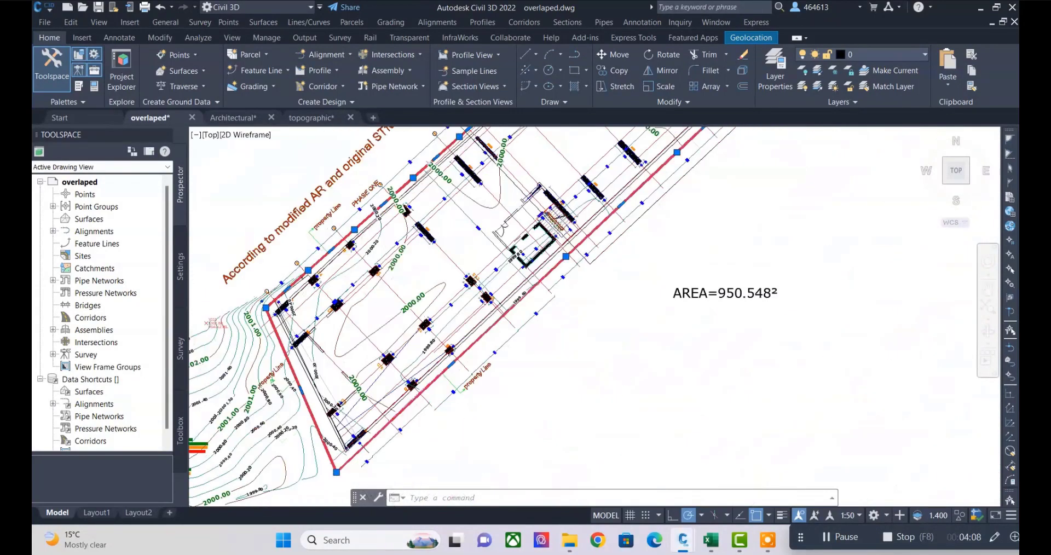
pyautogui.scroll(5, 525, 201)
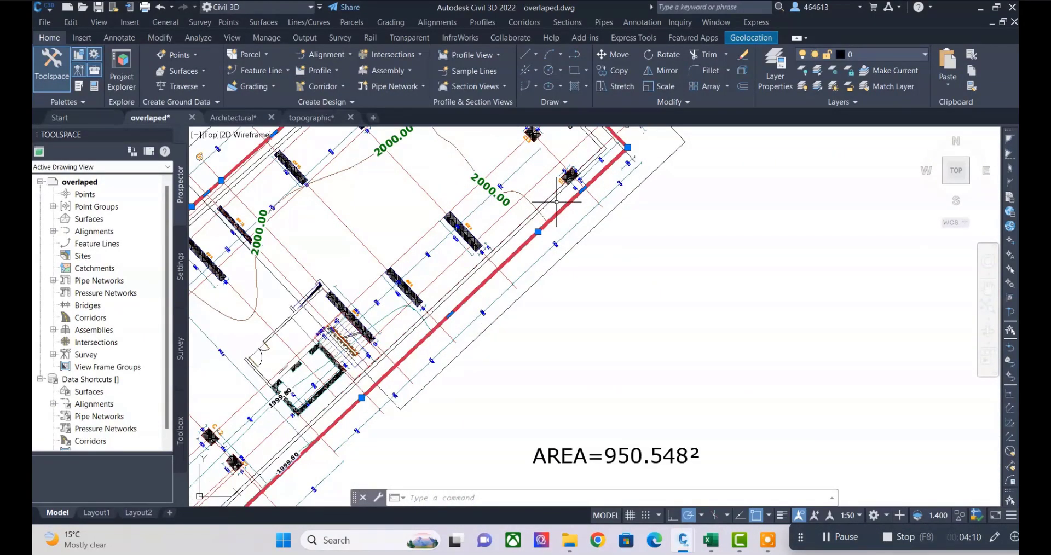
pyautogui.scroll(-2, 566, 257)
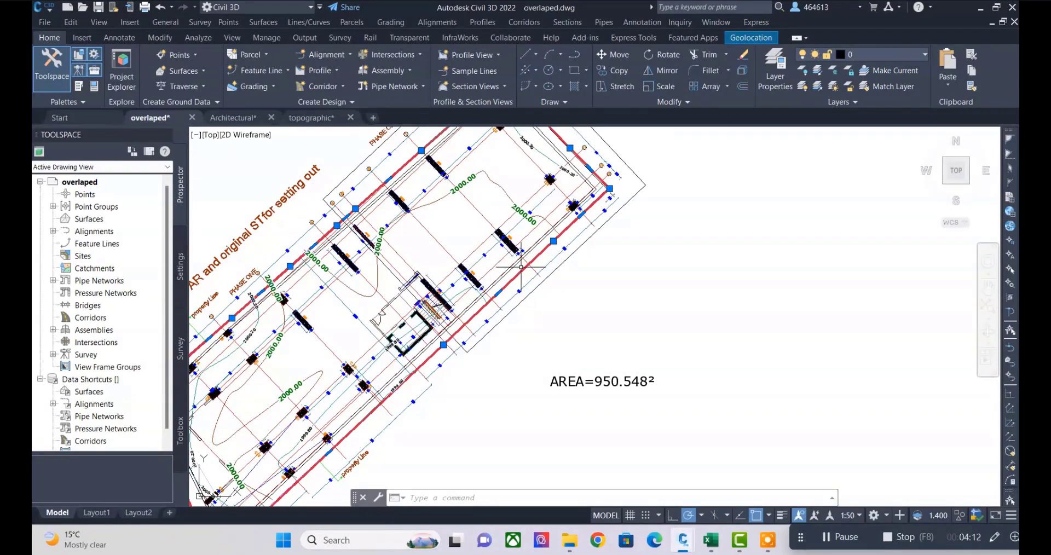
pyautogui.scroll(-3, 521, 266)
pyautogui.scroll(3, 560, 230)
pyautogui.press('Escape')
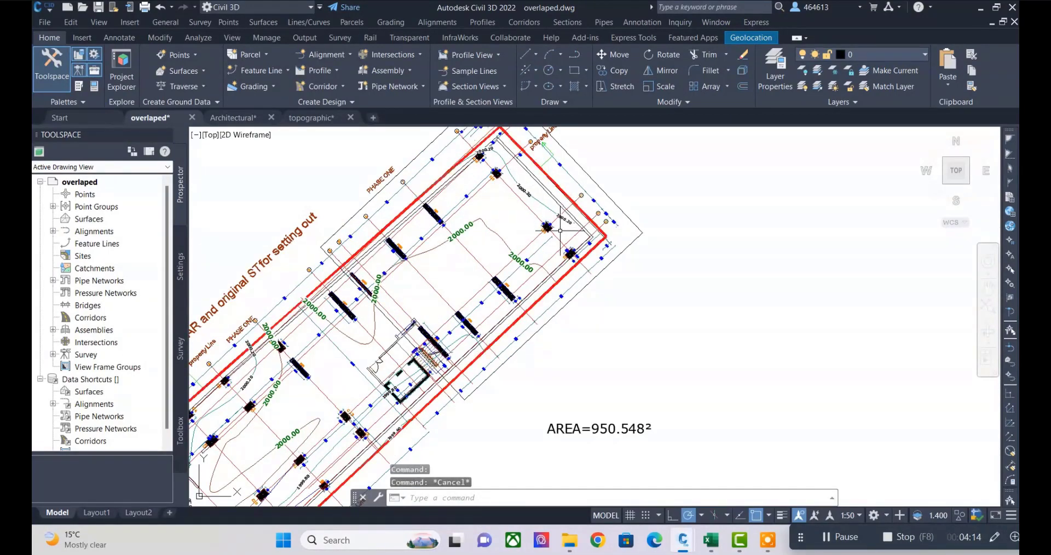
pyautogui.scroll(4, 559, 231)
# Step: Zoom and pan to footings C1 and C13 inside the property line corner near the 2000.00 contour
pyautogui.scroll(-2, 550, 229)
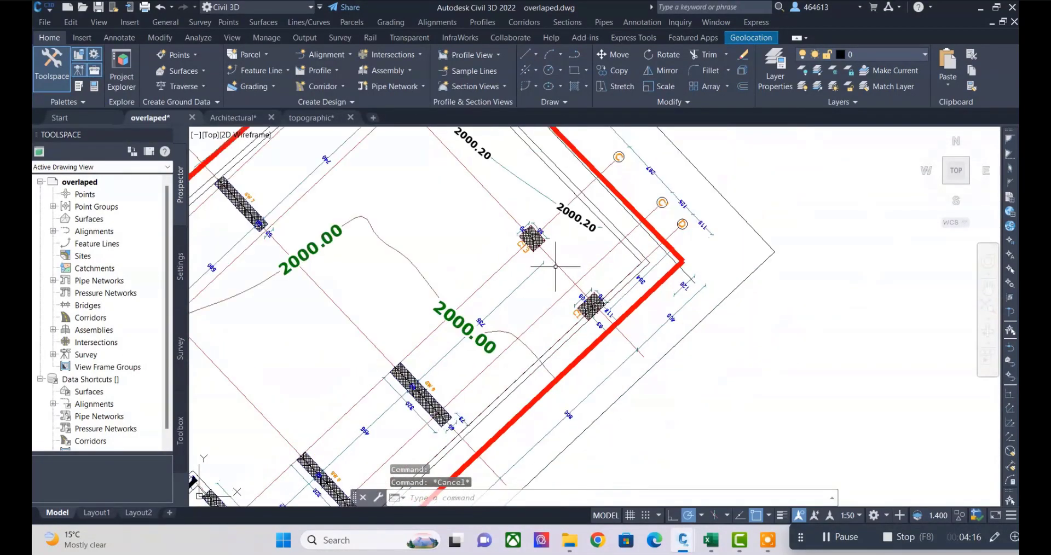
pyautogui.scroll(-2, 556, 276)
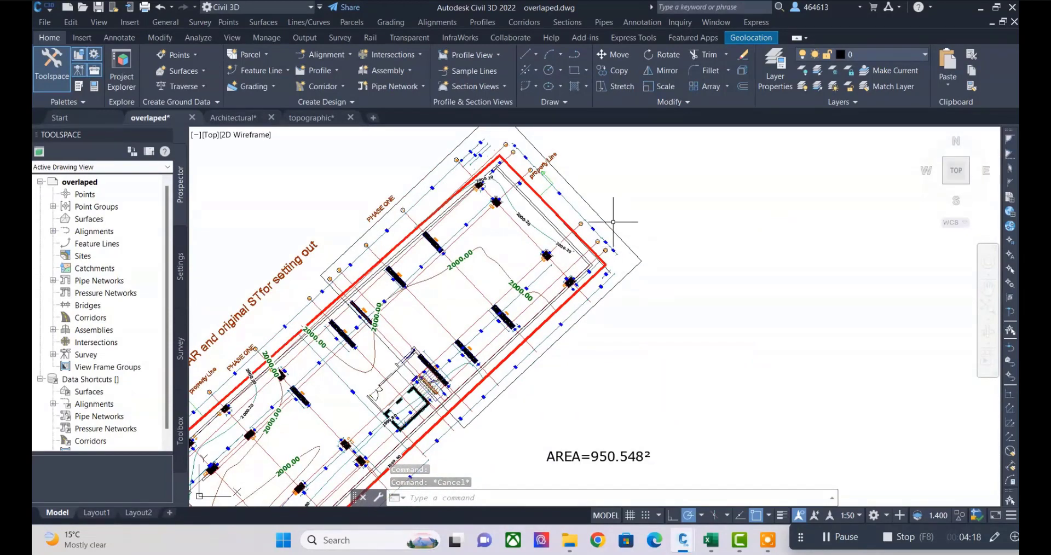
pyautogui.scroll(-3, 614, 224)
pyautogui.scroll(3, 425, 370)
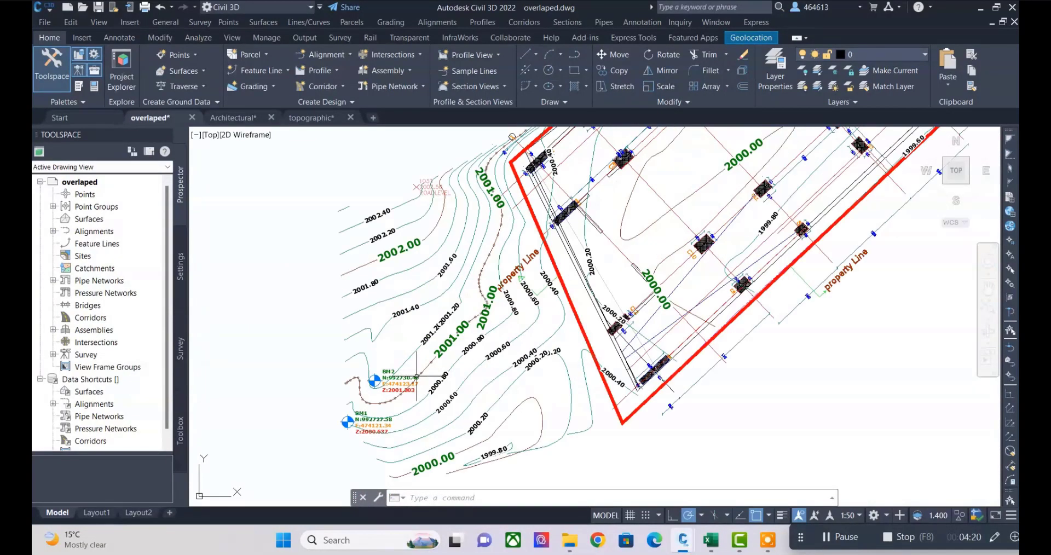
pyautogui.scroll(2, 426, 370)
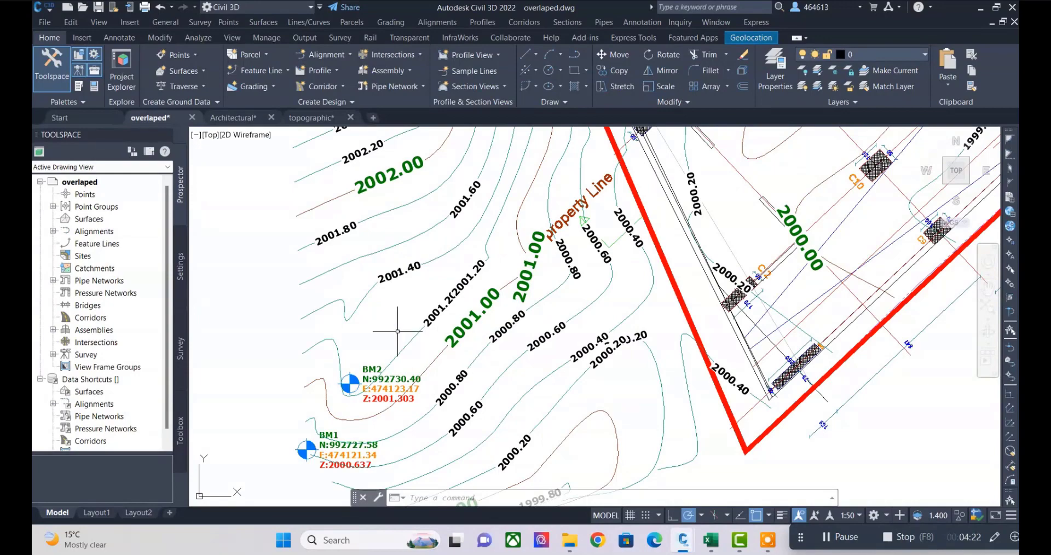
pyautogui.scroll(-2, 397, 331)
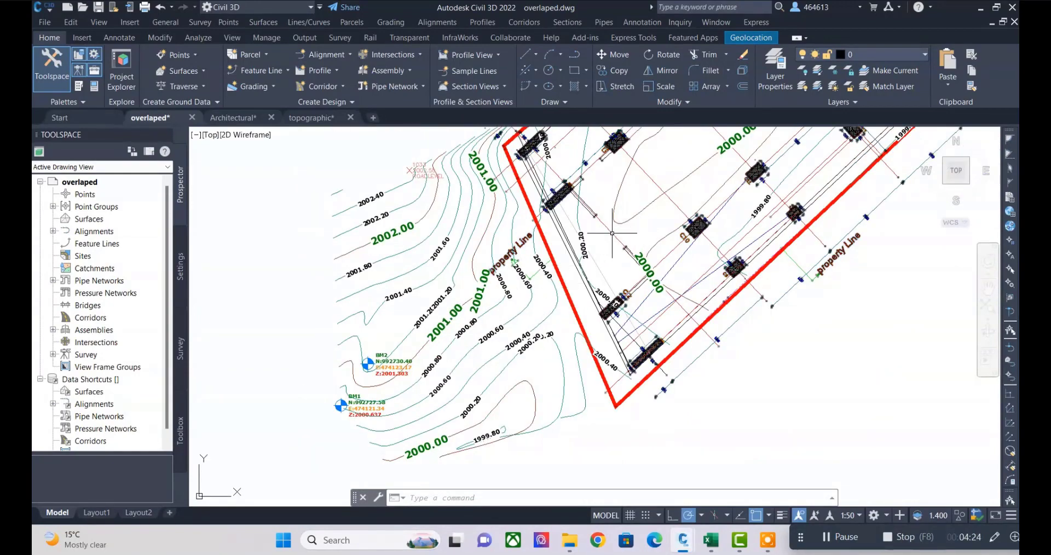
pyautogui.scroll(-3, 605, 263)
pyautogui.scroll(4, 605, 257)
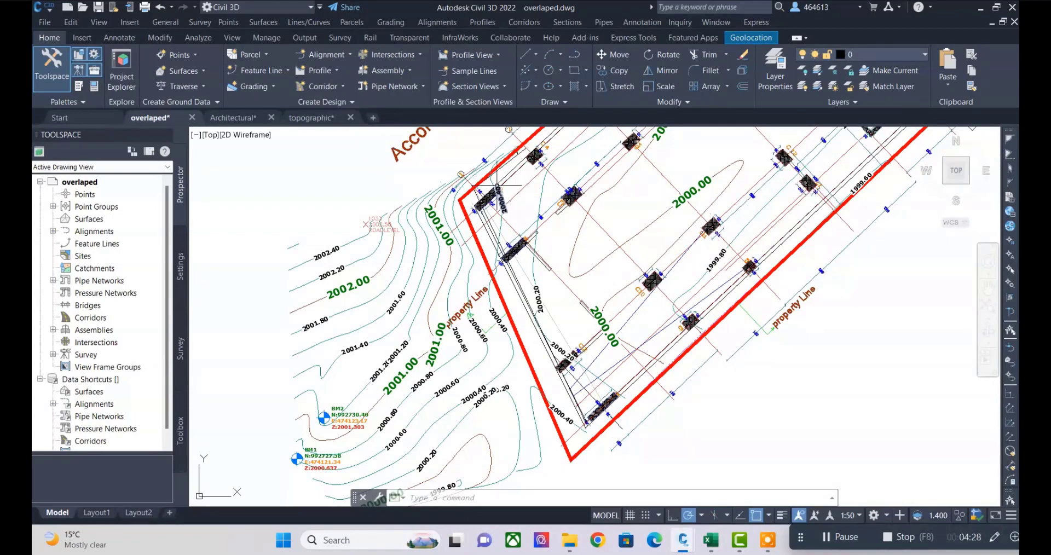
pyautogui.scroll(2, 479, 191)
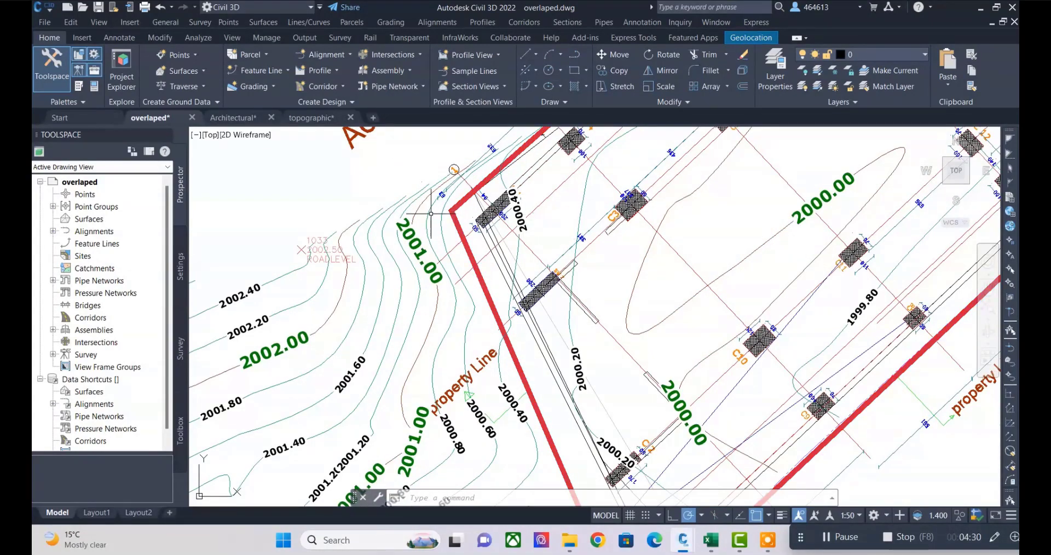
pyautogui.scroll(-4, 432, 205)
pyautogui.scroll(3, 510, 262)
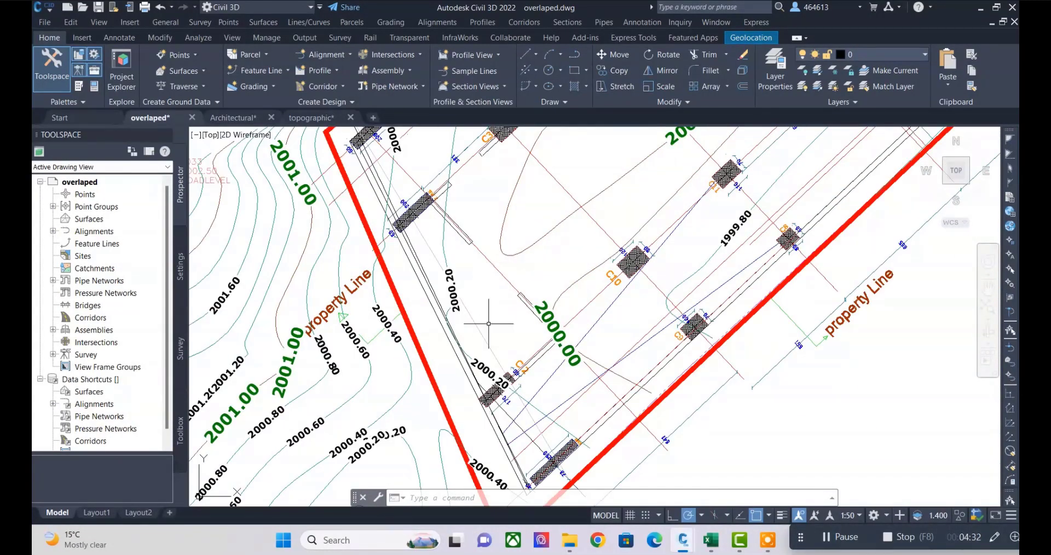
pyautogui.scroll(-3, 488, 324)
pyautogui.scroll(3, 547, 306)
pyautogui.scroll(-3, 496, 377)
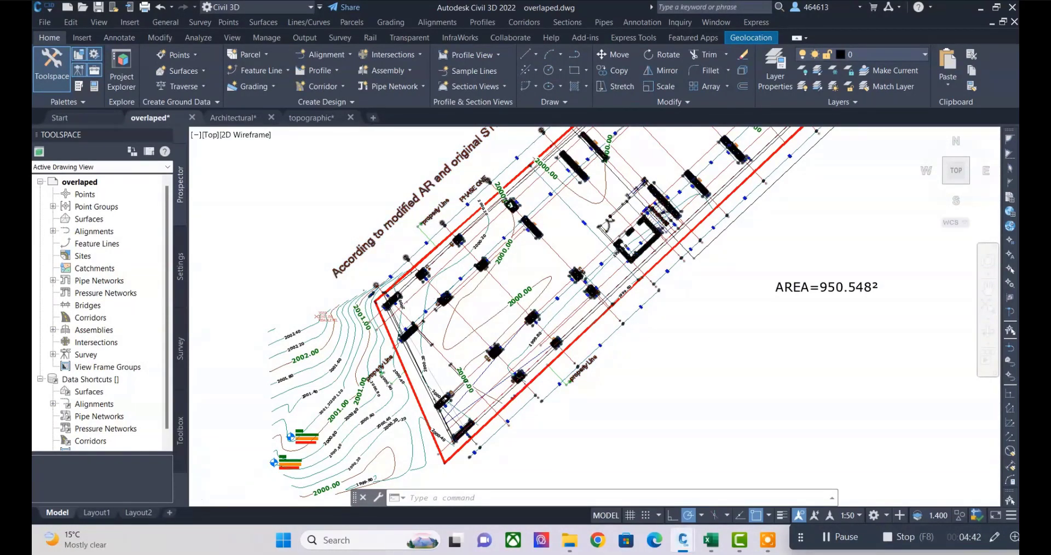
pyautogui.scroll(-2, 496, 249)
pyautogui.scroll(1, 535, 306)
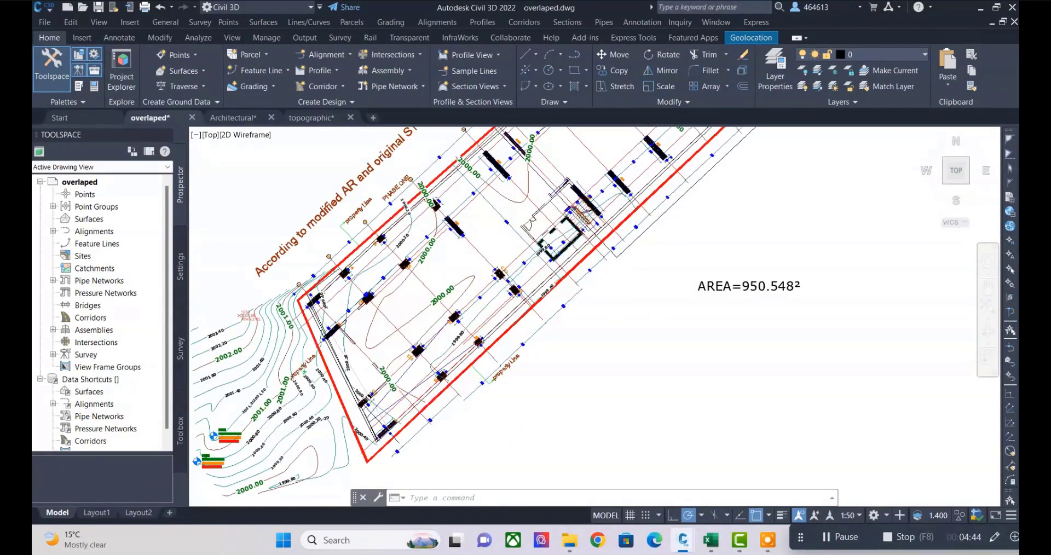
pyautogui.scroll(1, 548, 307)
pyautogui.scroll(-1, 580, 328)
pyautogui.scroll(-1, 598, 346)
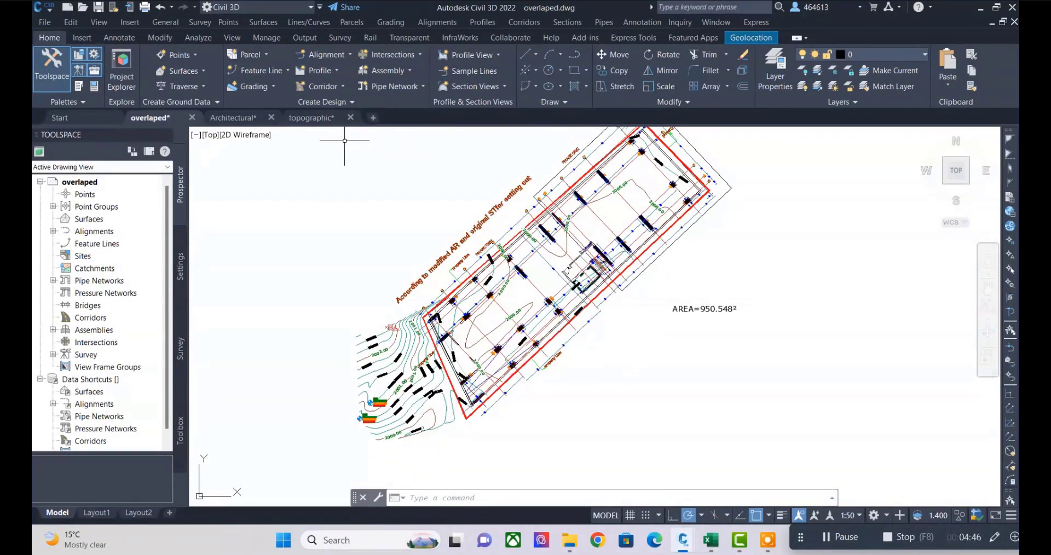
pyautogui.scroll(4, 459, 316)
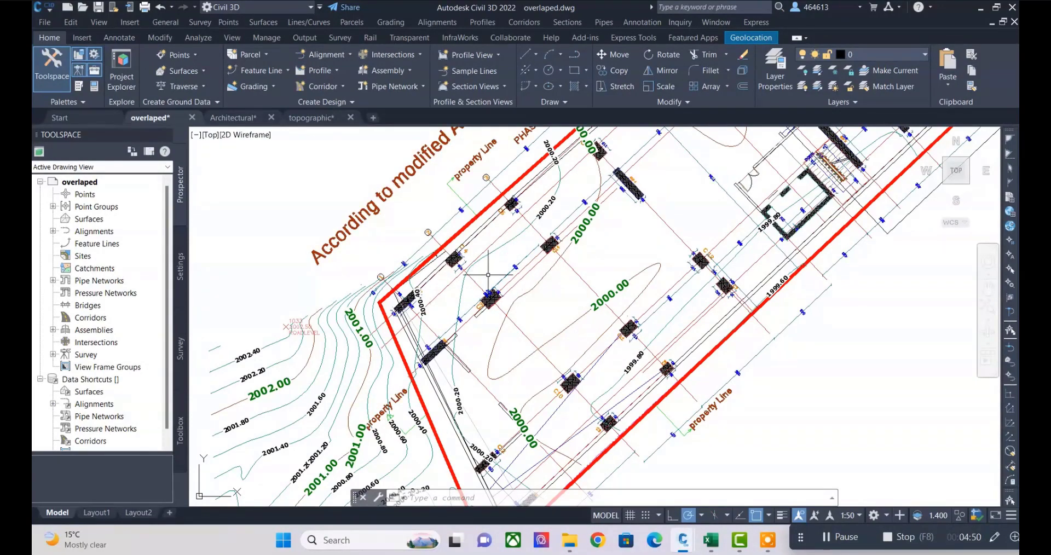
pyautogui.scroll(-3, 602, 236)
pyautogui.scroll(2, 679, 209)
pyautogui.scroll(-2, 678, 208)
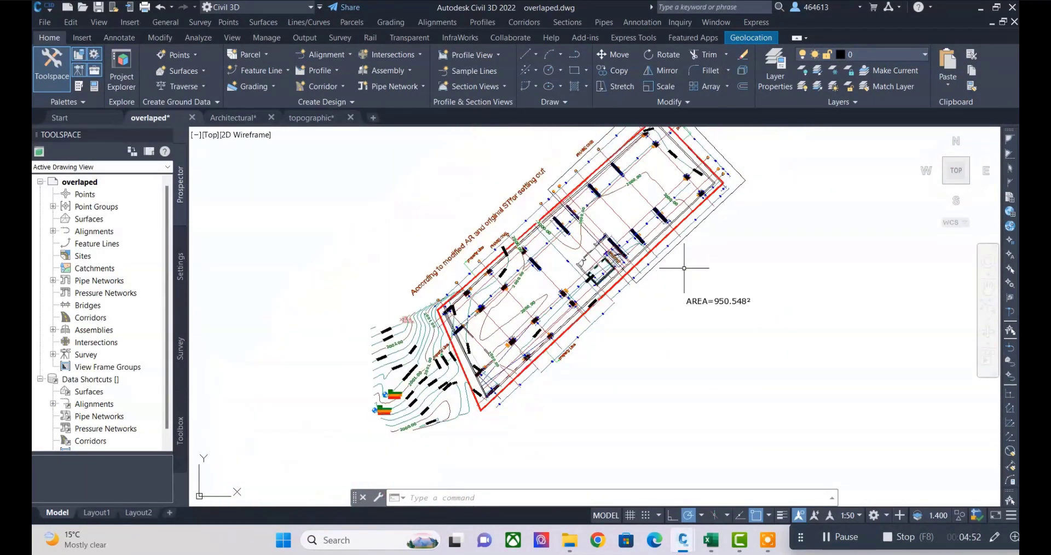
pyautogui.scroll(5, 681, 219)
pyautogui.scroll(2, 712, 201)
pyautogui.scroll(1, 711, 200)
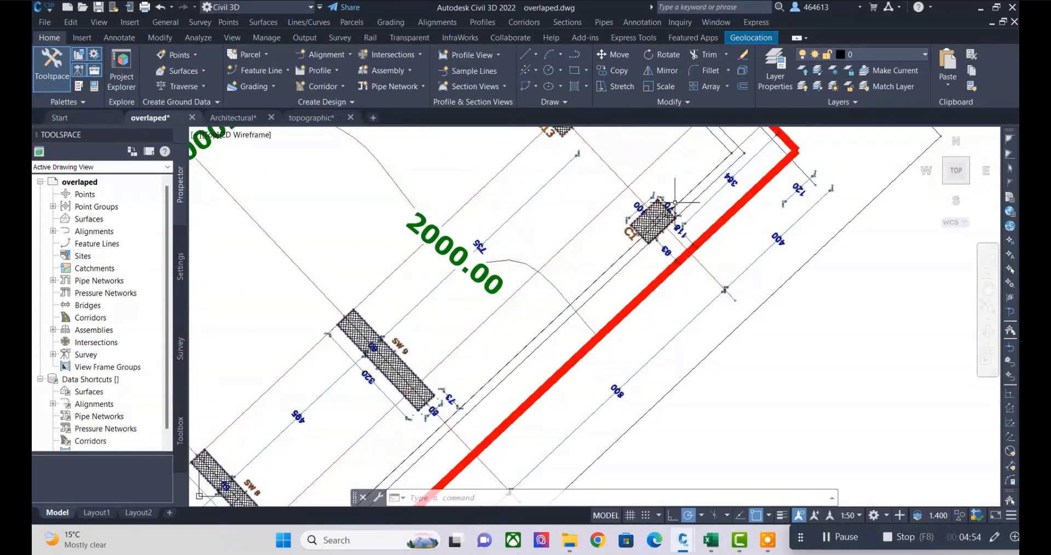
pyautogui.scroll(-1, 557, 228)
pyautogui.scroll(4, 556, 145)
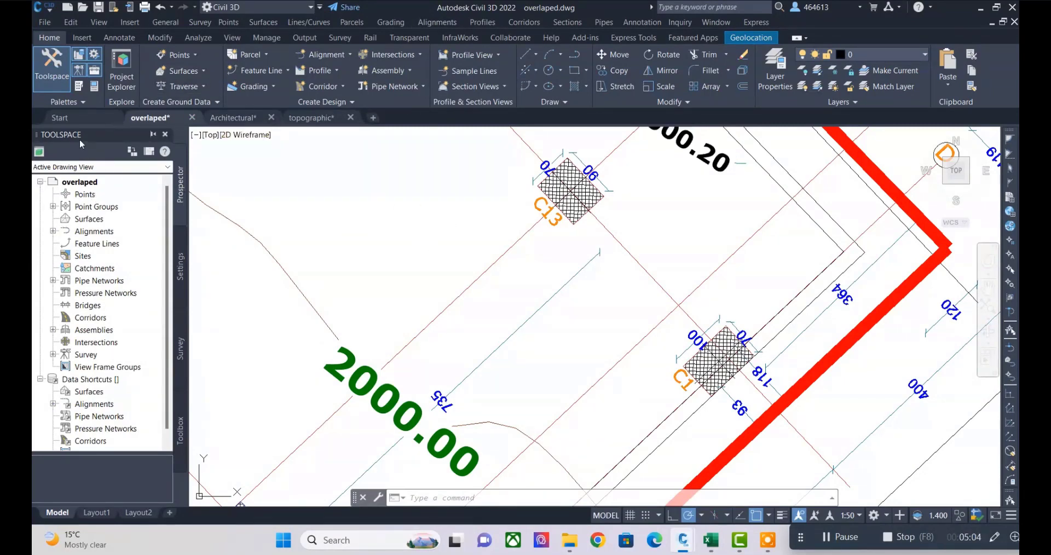
# Step: Launch the Manual point creation tool from Prospector's Points menu
pyautogui.rightClick(82, 195)
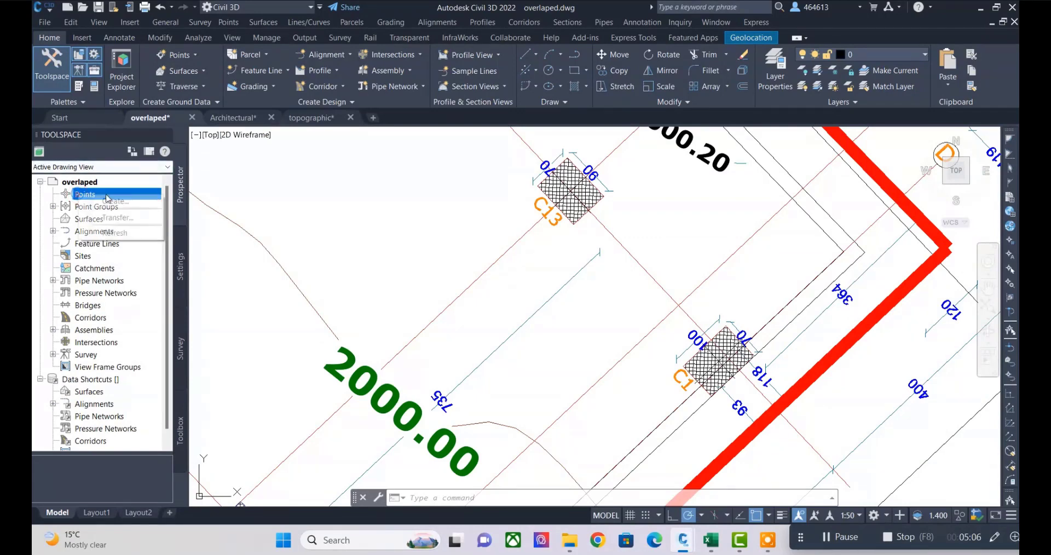
pyautogui.click(104, 201)
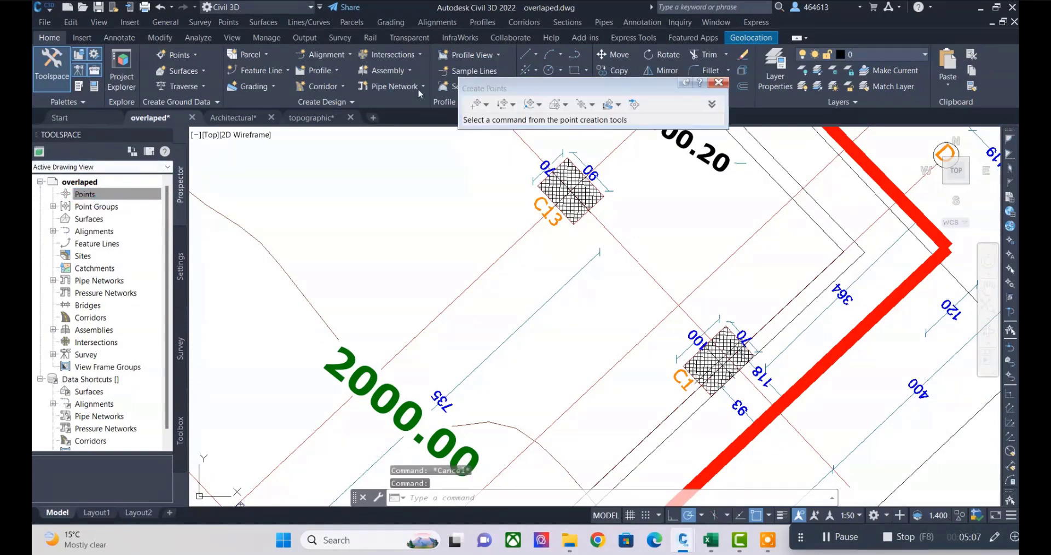
pyautogui.click(485, 107)
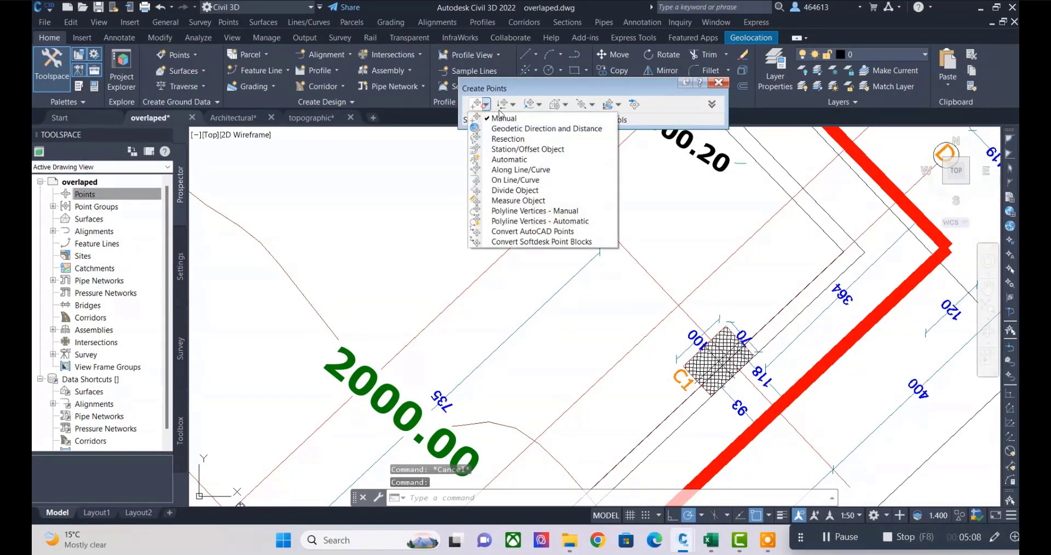
pyautogui.click(499, 118)
# Step: Pick the corner of footing C1 as the new point's location
pyautogui.scroll(-3, 350, 181)
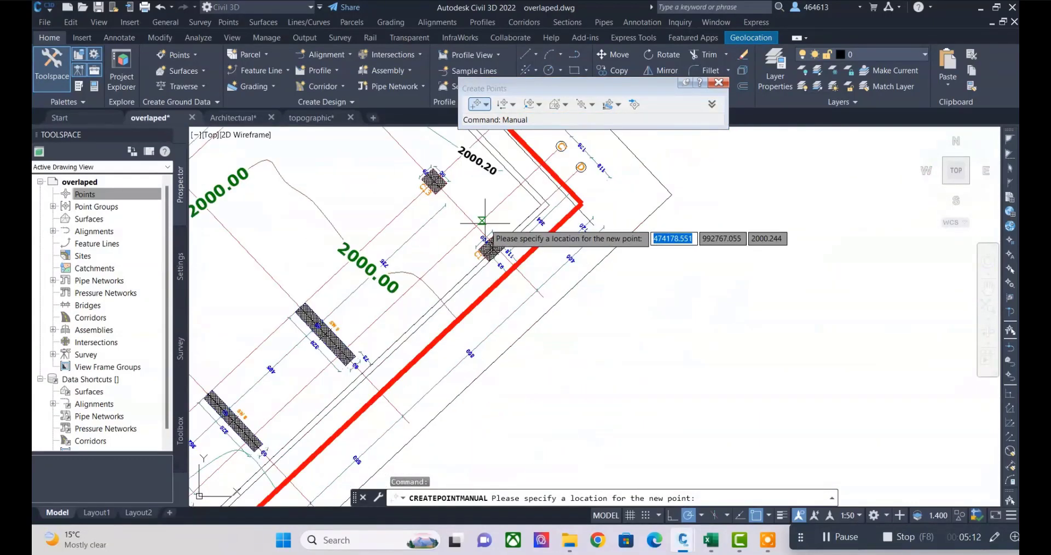
pyautogui.scroll(3, 484, 220)
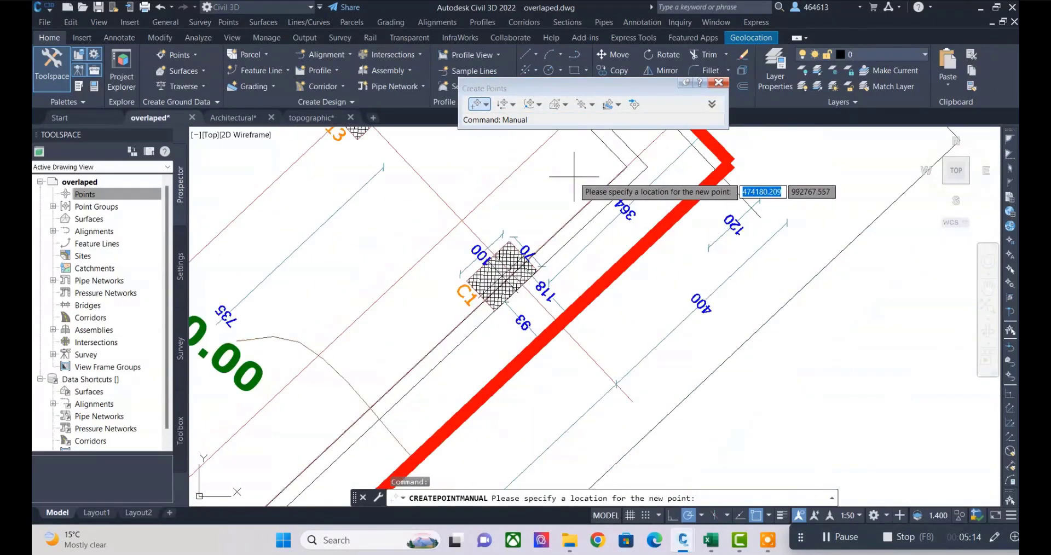
pyautogui.scroll(3, 508, 263)
pyautogui.scroll(2, 476, 323)
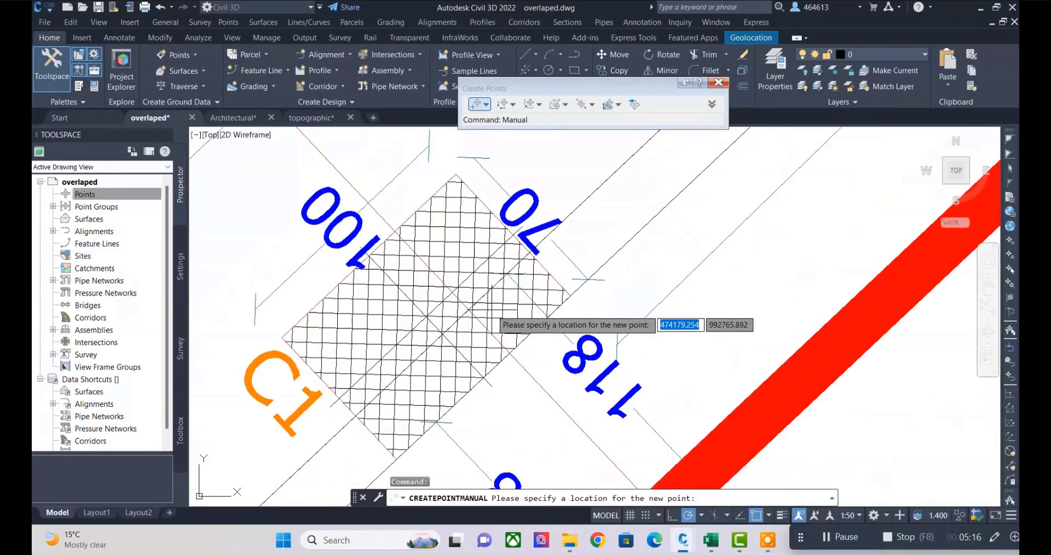
pyautogui.scroll(2, 476, 323)
pyautogui.scroll(1, 433, 333)
pyautogui.scroll(-4, 465, 312)
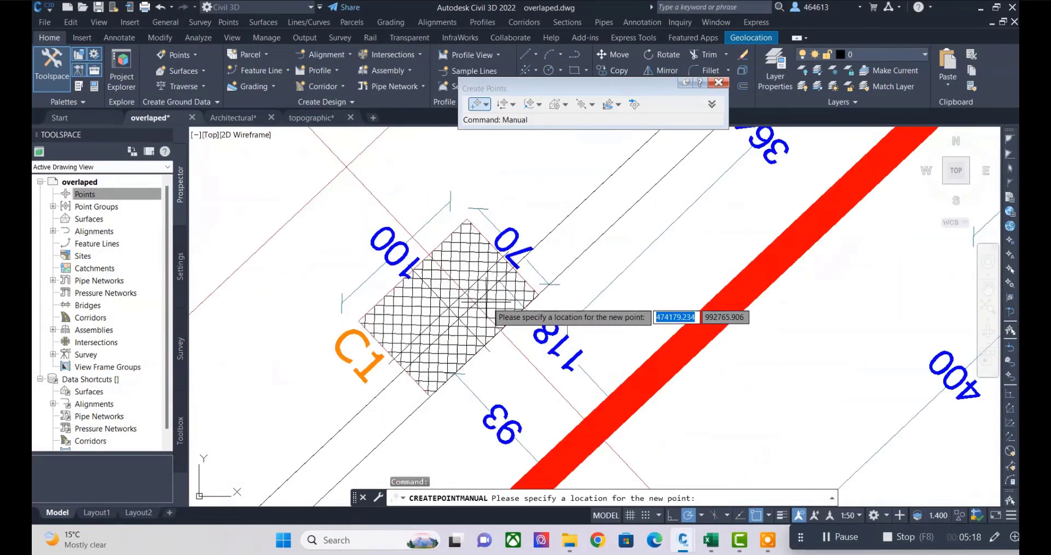
pyautogui.scroll(-5, 541, 260)
pyautogui.scroll(-1, 553, 244)
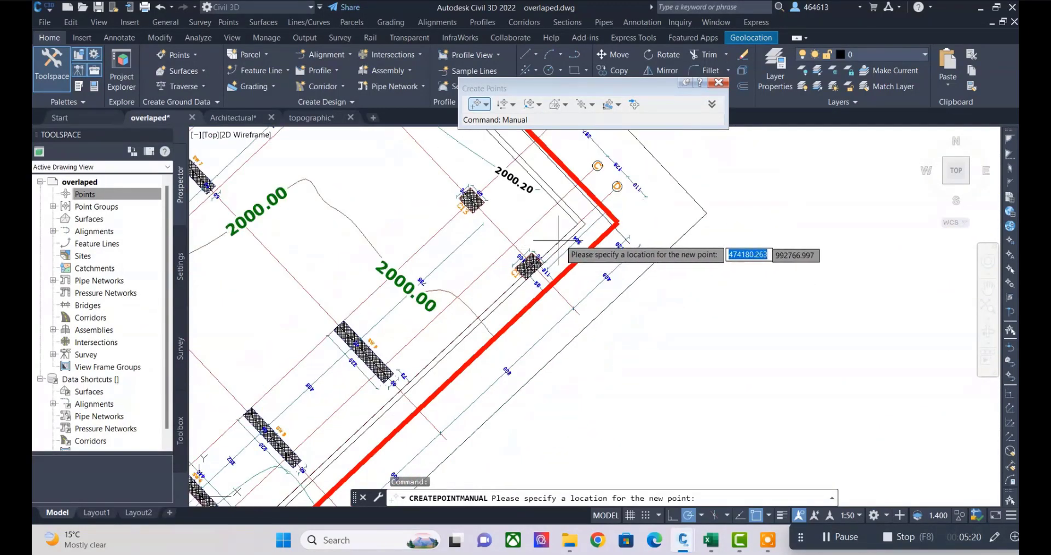
pyautogui.scroll(2, 557, 240)
pyautogui.scroll(2, 585, 214)
pyautogui.scroll(2, 335, 446)
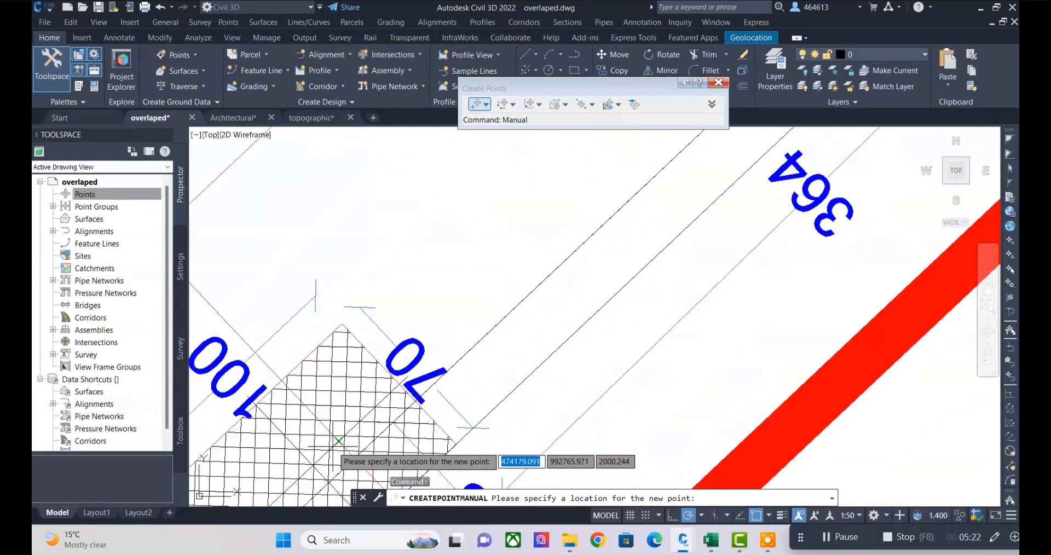
pyautogui.scroll(3, 352, 459)
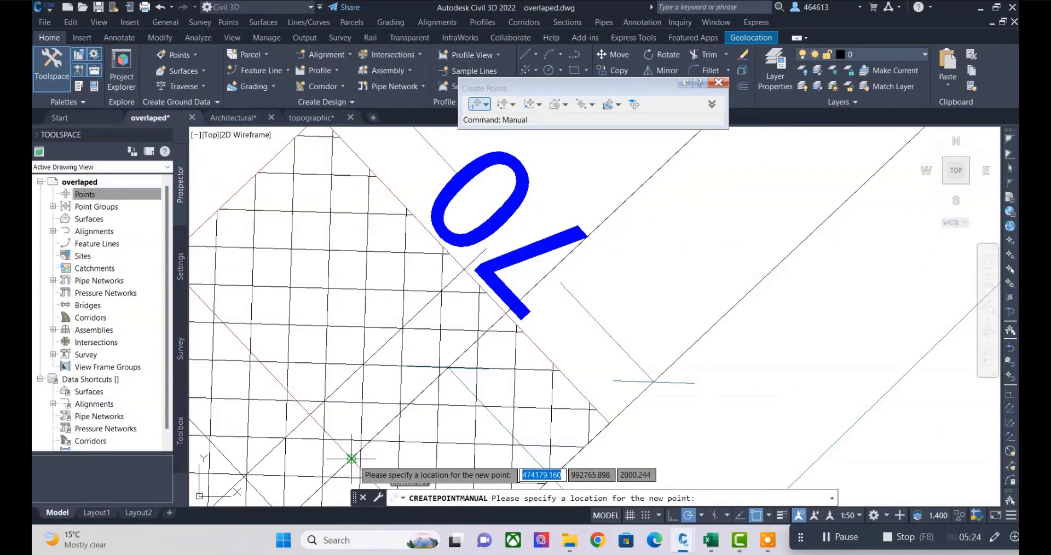
pyautogui.click(352, 459)
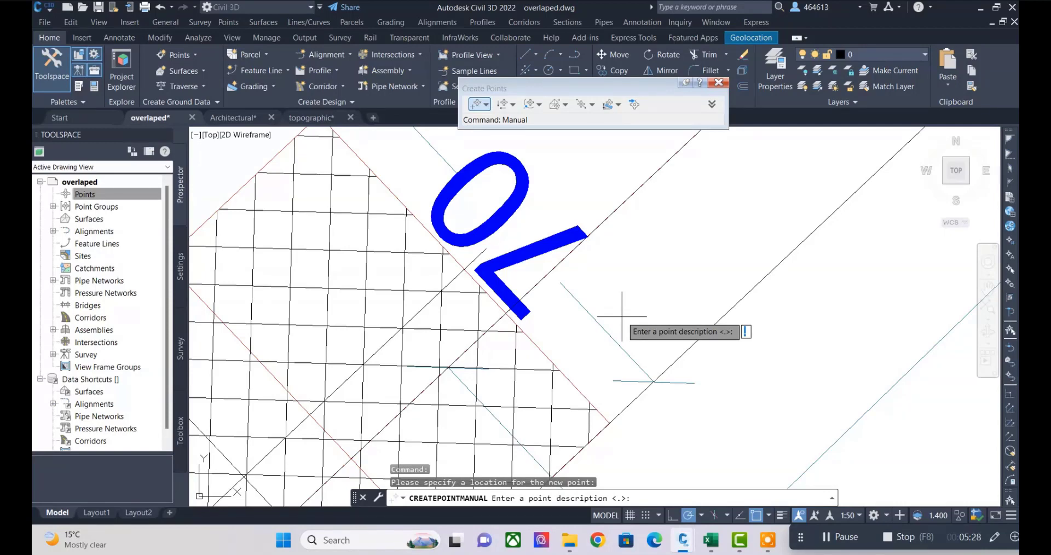
# Step: Finish point C1 at the footing corner with description C1 and elevation 2000.244, then end the command
pyautogui.scroll(-2, 548, 285)
pyautogui.scroll(-1, 501, 313)
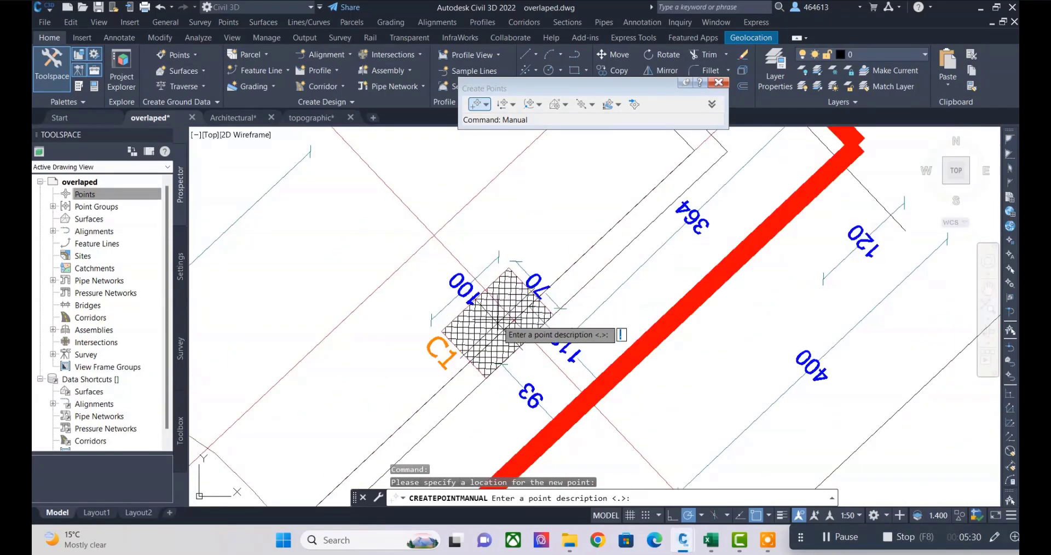
pyautogui.scroll(2, 510, 325)
pyautogui.write('C1')
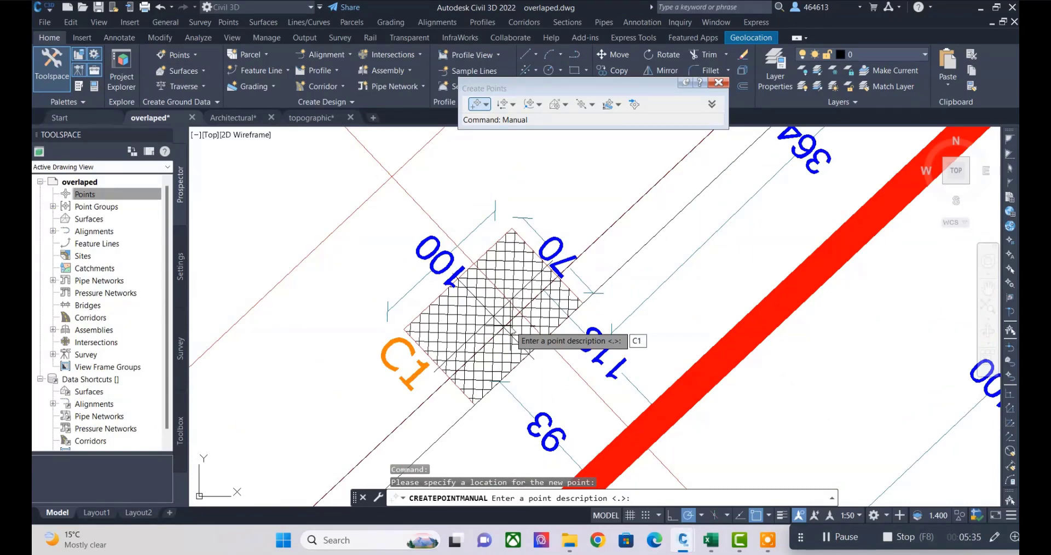
pyautogui.press('Return')
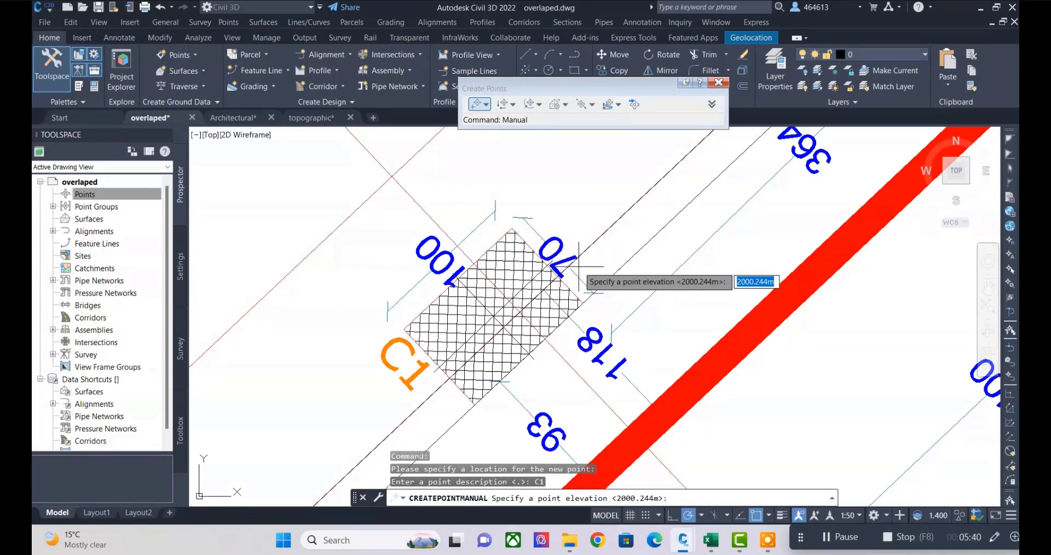
pyautogui.scroll(-4, 593, 274)
pyautogui.scroll(2, 566, 315)
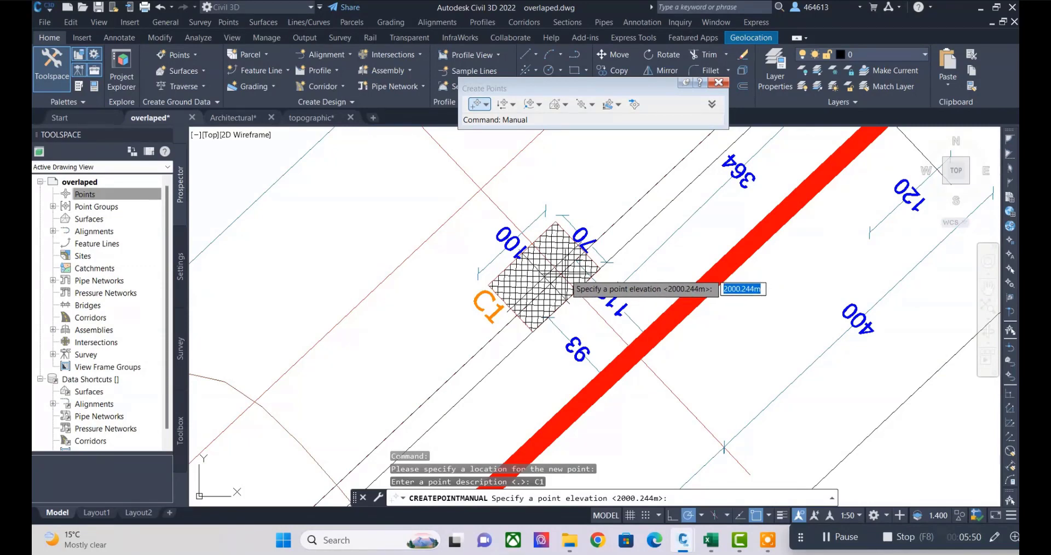
pyautogui.press('Return')
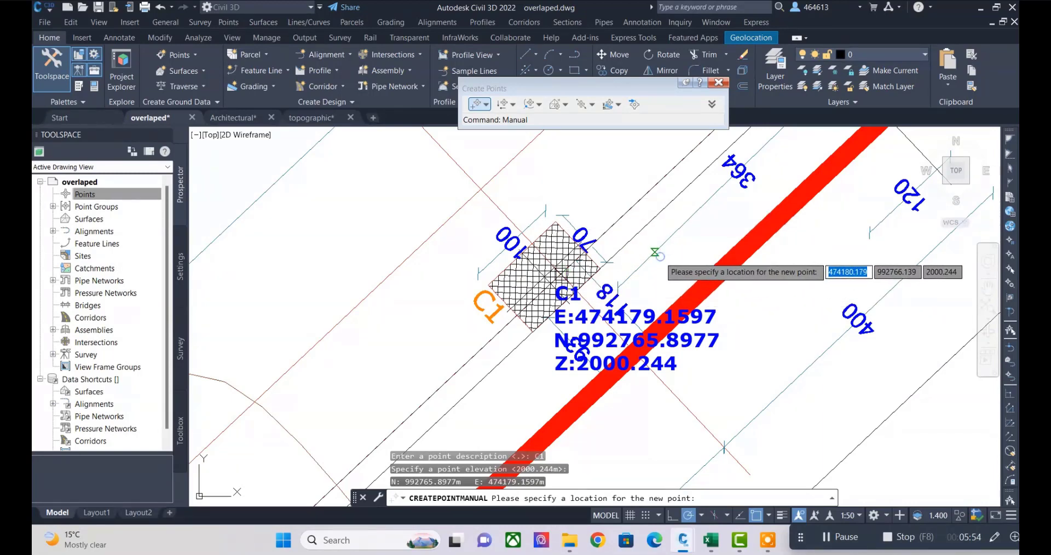
pyautogui.press('Return')
pyautogui.scroll(-4, 602, 278)
pyautogui.scroll(4, 609, 285)
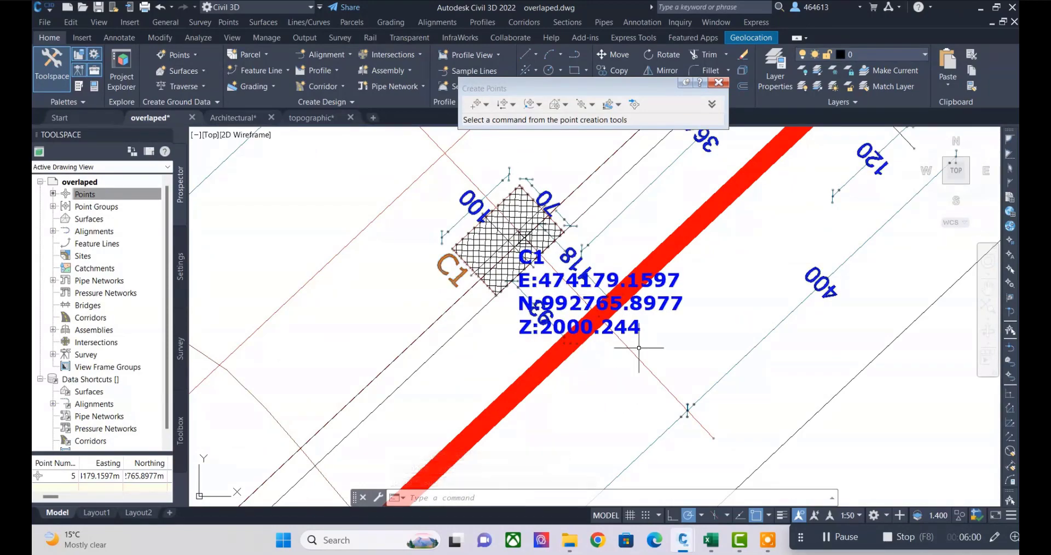
pyautogui.scroll(-5, 686, 408)
# Step: Create an undescribed point at footing C13's corner, then select and delete it
pyautogui.scroll(3, 611, 295)
pyautogui.rightClick(612, 295)
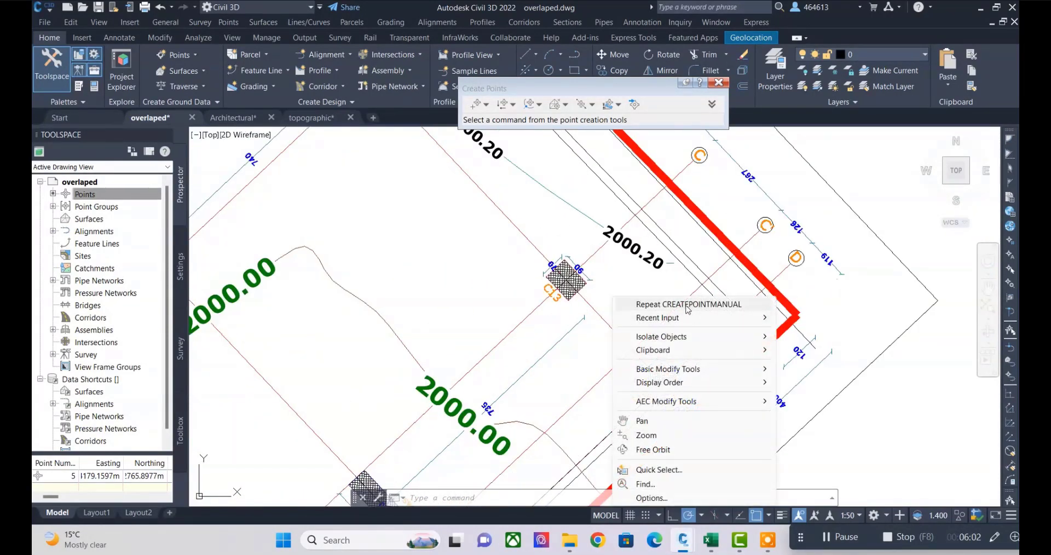
pyautogui.click(635, 301)
pyautogui.scroll(6, 550, 285)
pyautogui.scroll(3, 589, 263)
pyautogui.scroll(3, 602, 246)
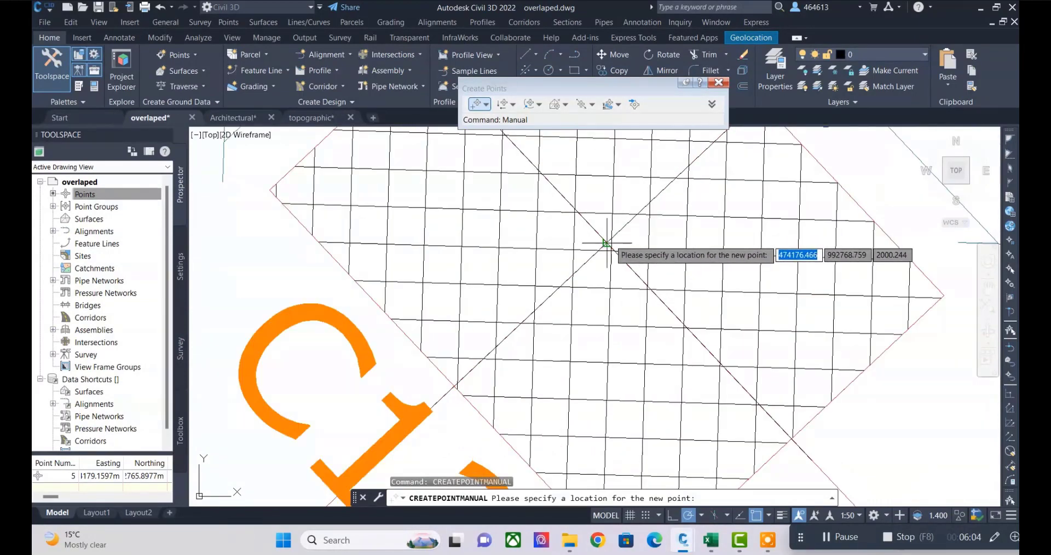
pyautogui.click(606, 243)
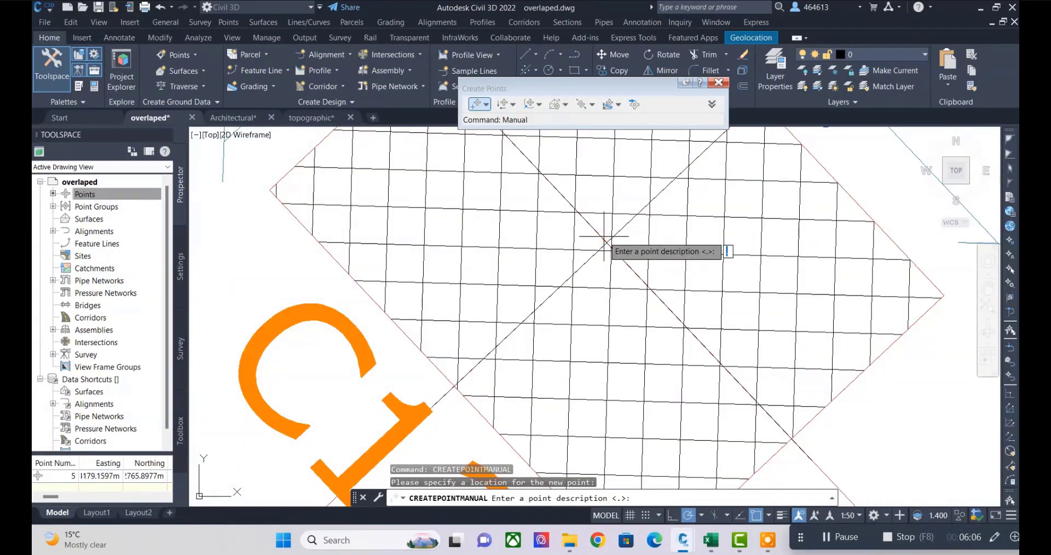
pyautogui.press('Return')
pyautogui.press('Return')
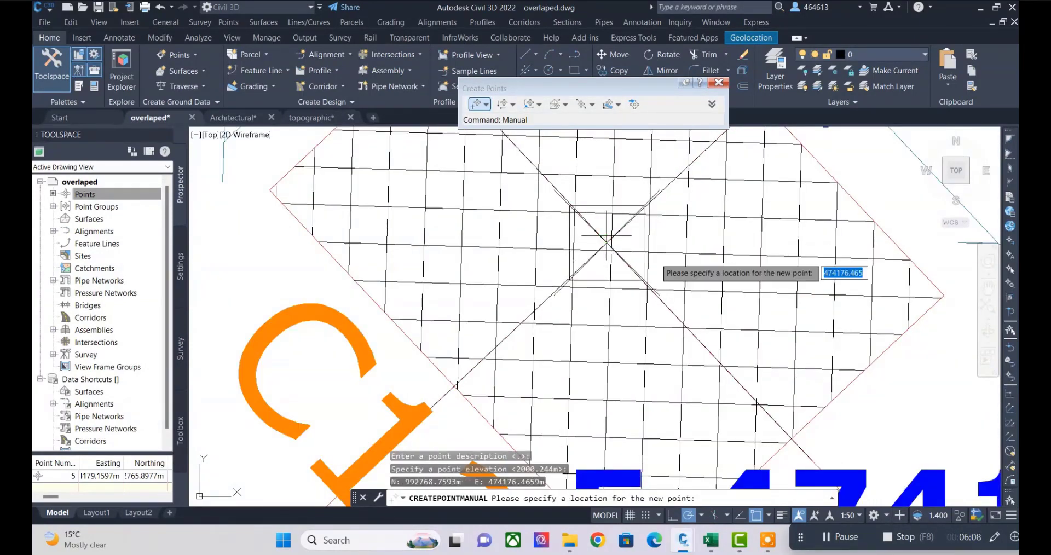
pyautogui.scroll(-6, 723, 299)
pyautogui.press('Escape')
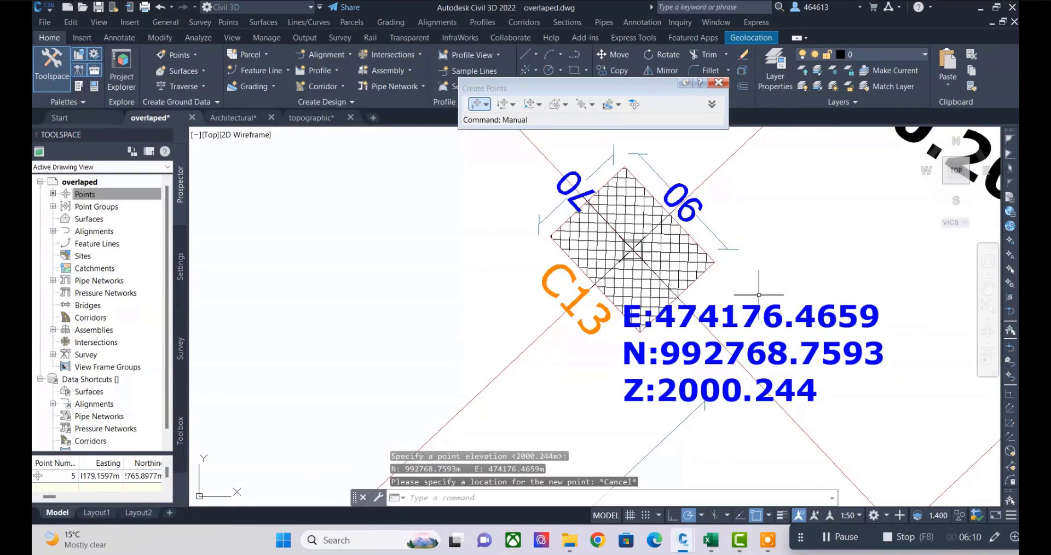
pyautogui.click(753, 304)
pyautogui.press('Delete')
# Step: Restart manual point creation at C13's corner and cancel it before setting an elevation
pyautogui.rightClick(743, 294)
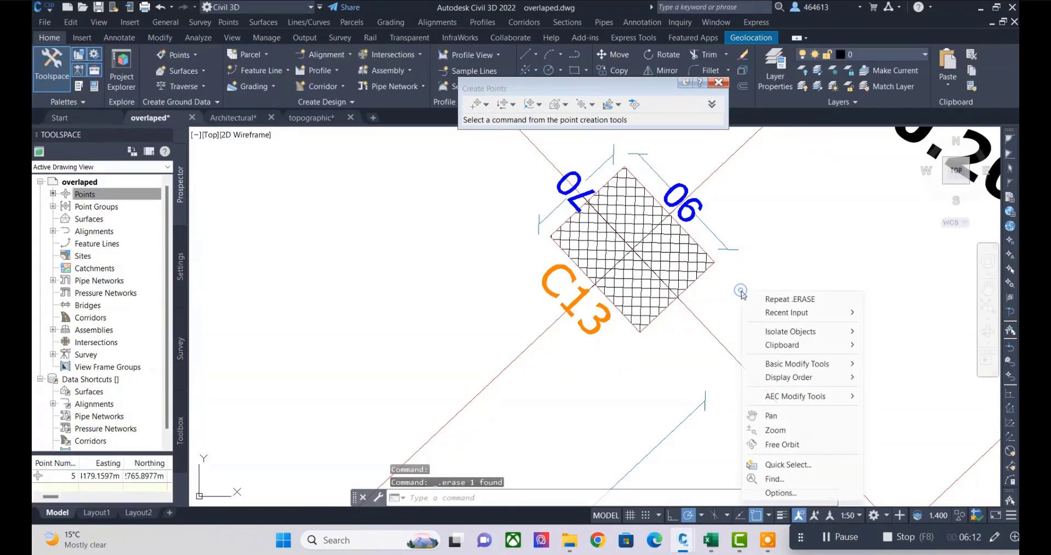
pyautogui.moveTo(786, 313)
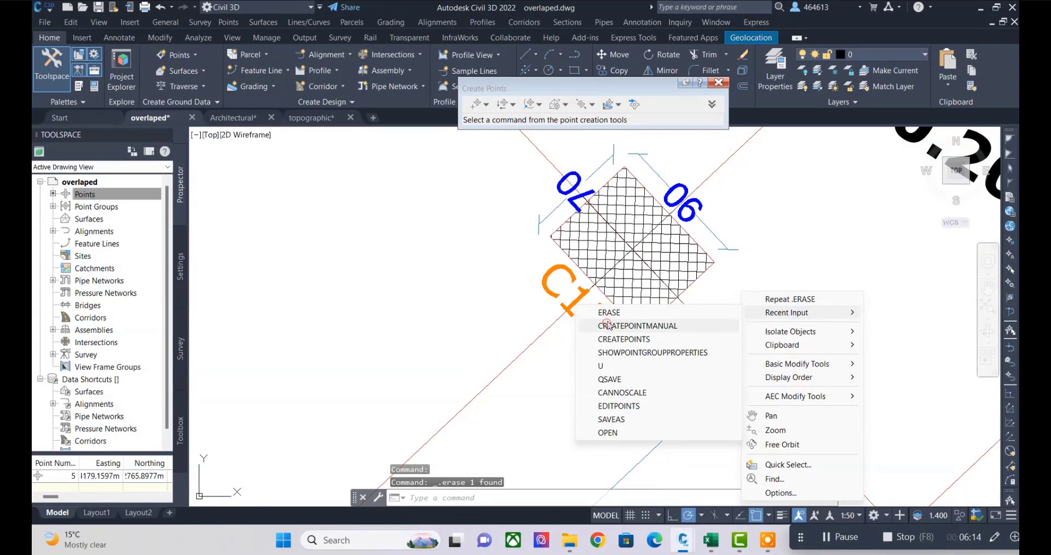
pyautogui.click(607, 325)
pyautogui.scroll(4, 630, 274)
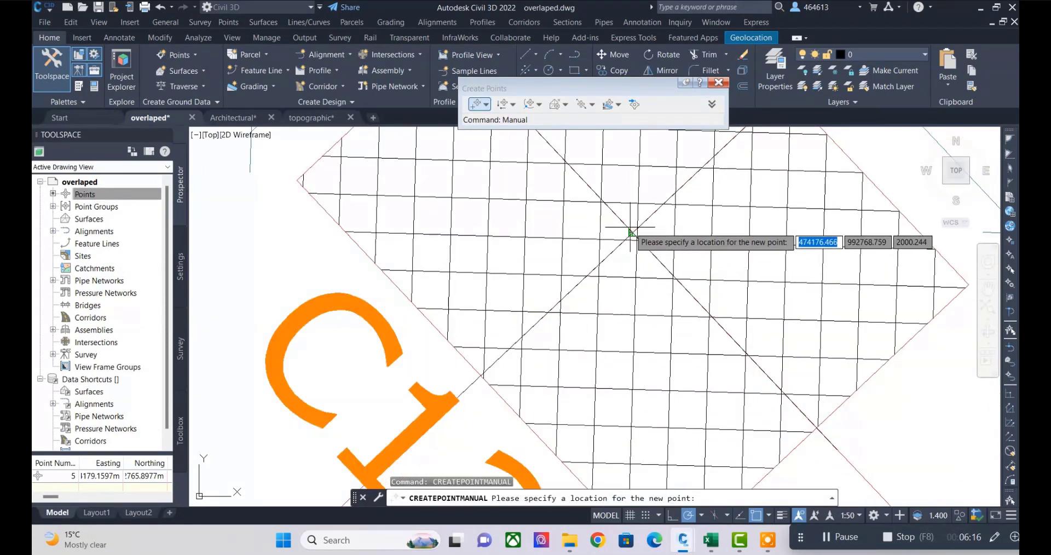
pyautogui.click(634, 232)
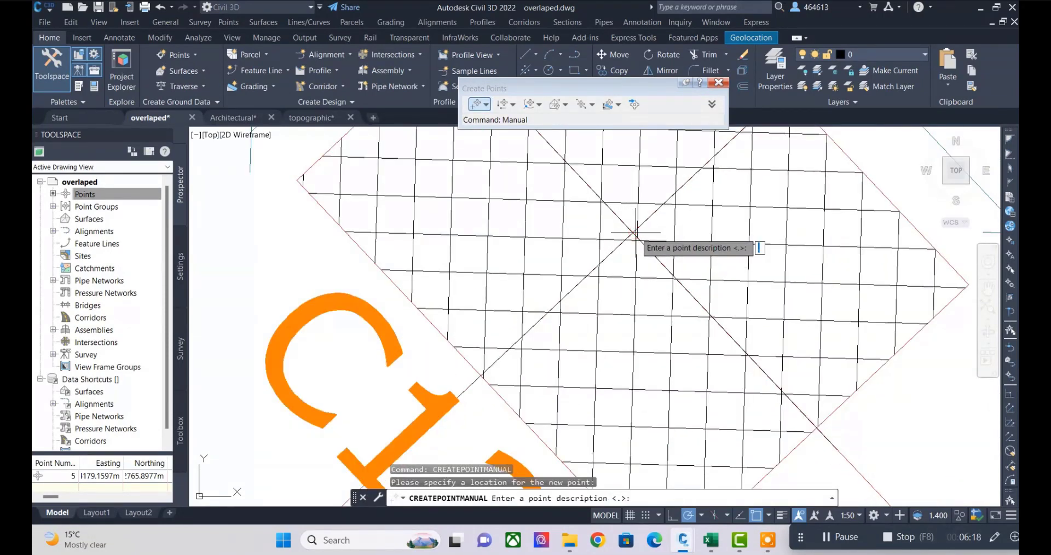
pyautogui.press('Return')
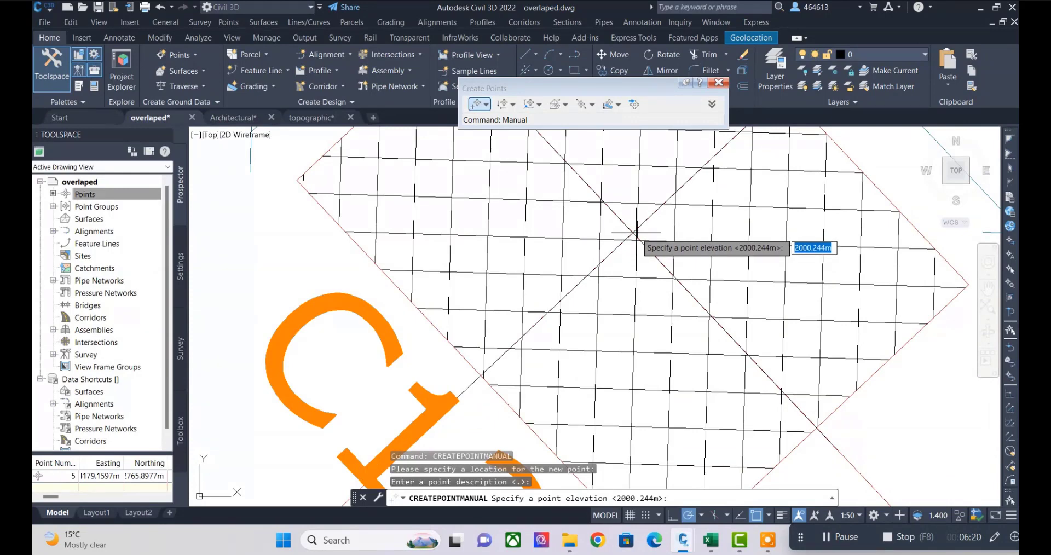
pyautogui.press('Escape')
pyautogui.rightClick(633, 241)
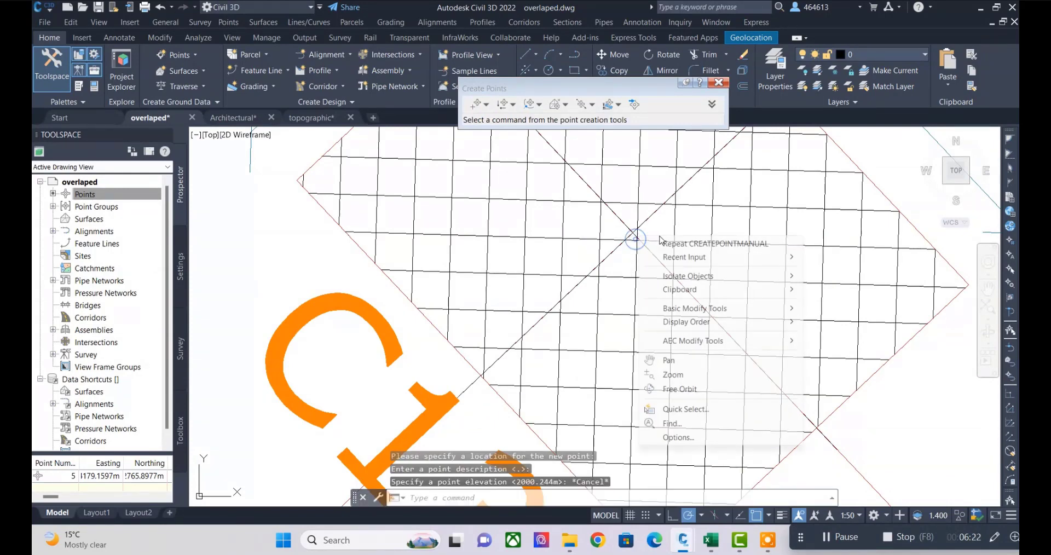
# Step: Place a point on footing C13's column corner, described C13, at elevation 2000.244
pyautogui.click(675, 245)
pyautogui.scroll(2, 638, 231)
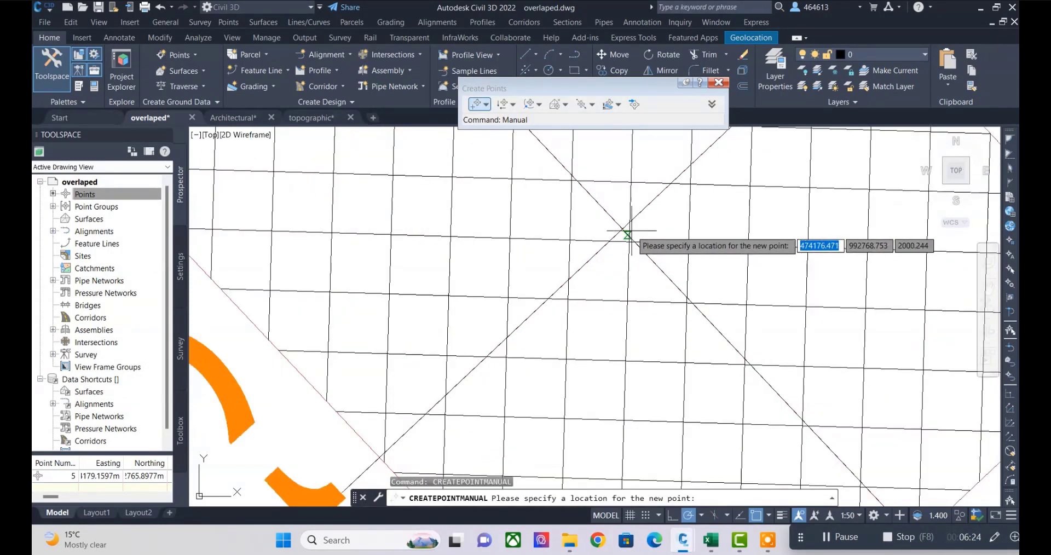
pyautogui.click(621, 230)
pyautogui.write('C13')
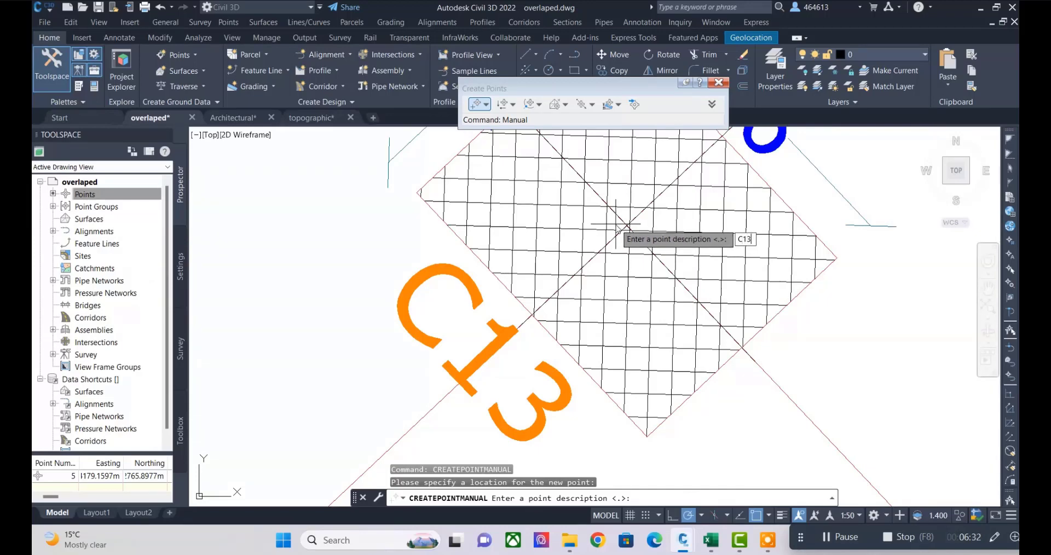
pyautogui.press('Return')
pyautogui.press('Return')
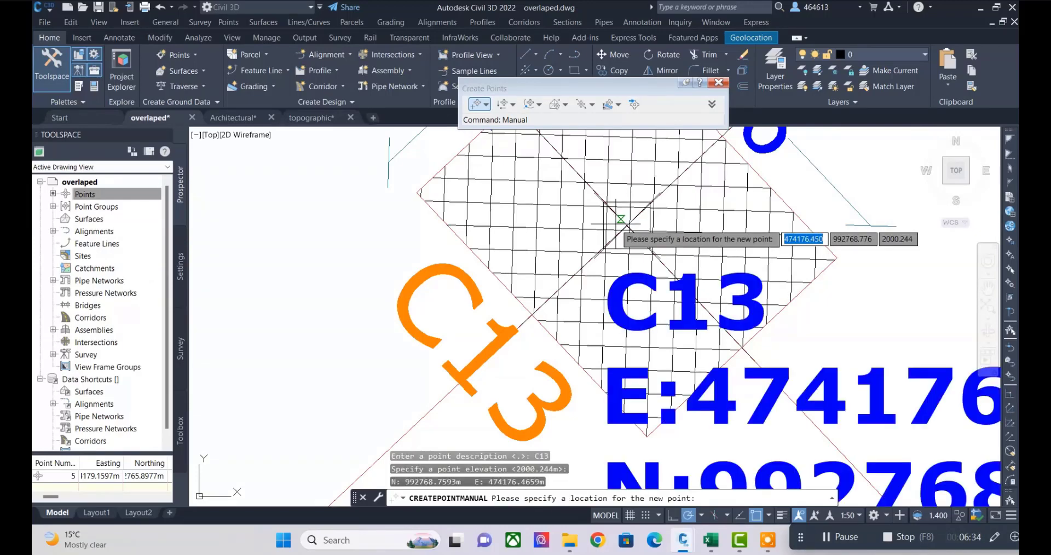
pyautogui.scroll(-5, 621, 230)
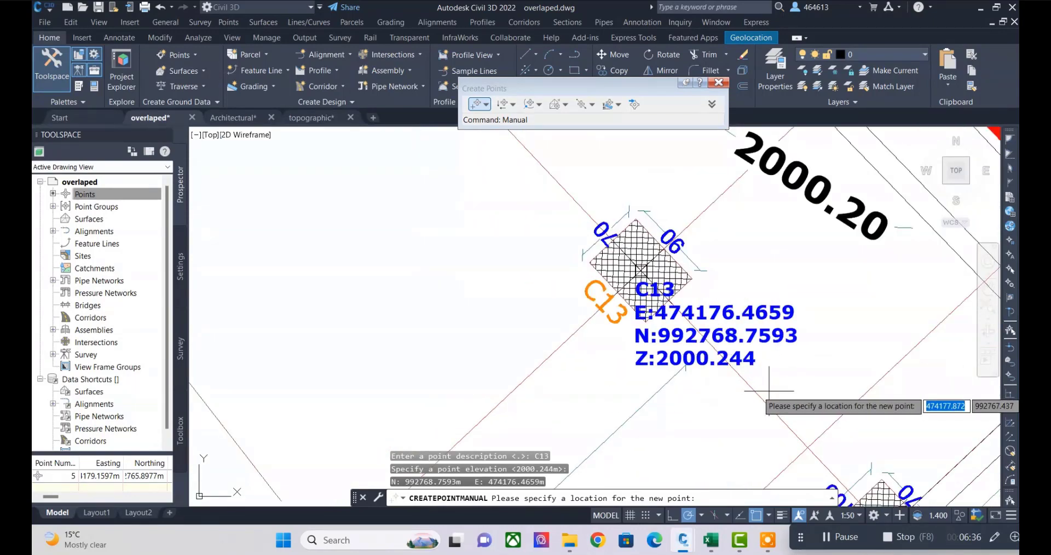
pyautogui.scroll(-5, 640, 385)
pyautogui.scroll(3, 535, 183)
# Step: Place point C15 on its column corner at elevation 2000.244
pyautogui.scroll(-3, 534, 223)
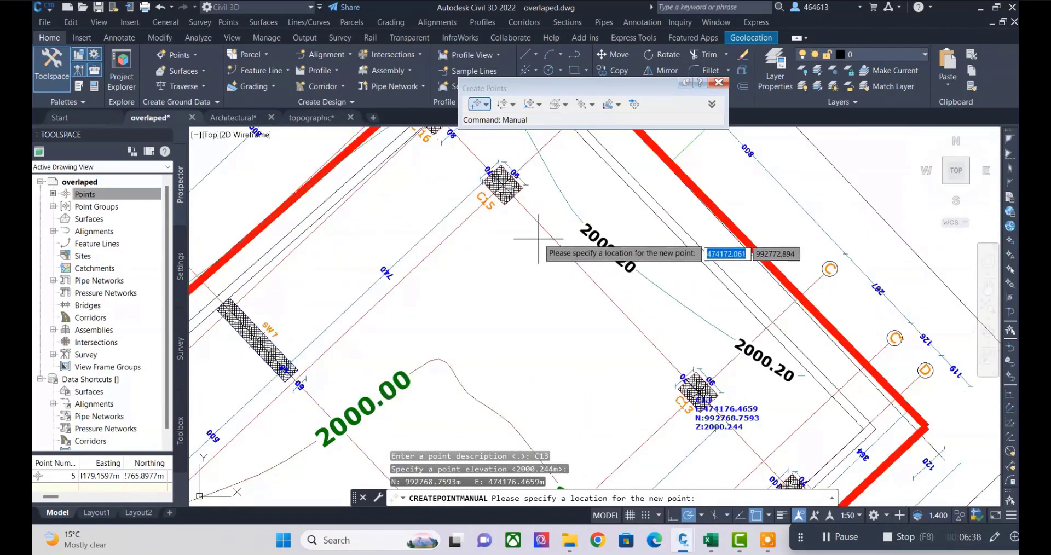
pyautogui.scroll(5, 498, 162)
pyautogui.scroll(3, 527, 250)
pyautogui.scroll(3, 527, 241)
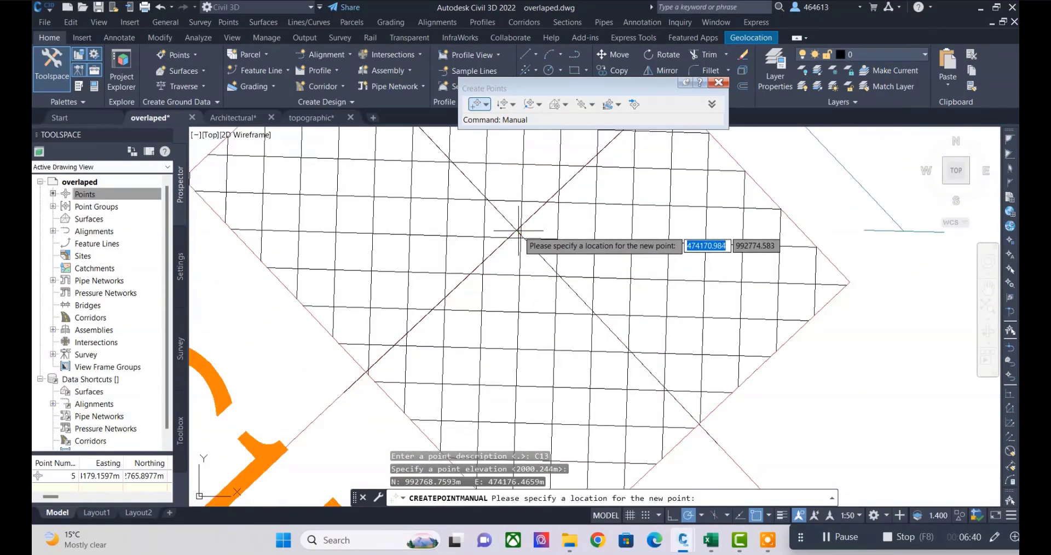
pyautogui.click(563, 239)
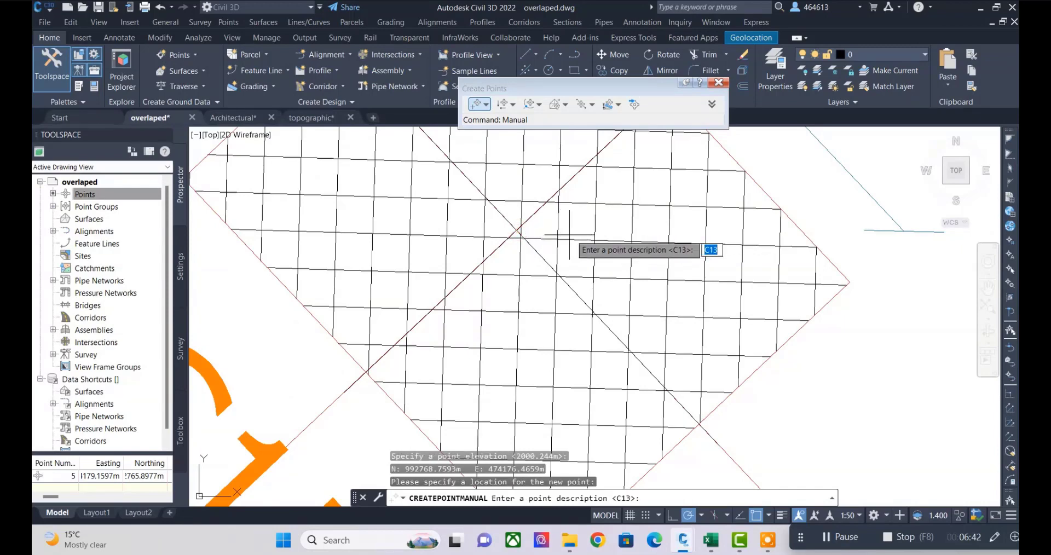
pyautogui.scroll(-3, 580, 238)
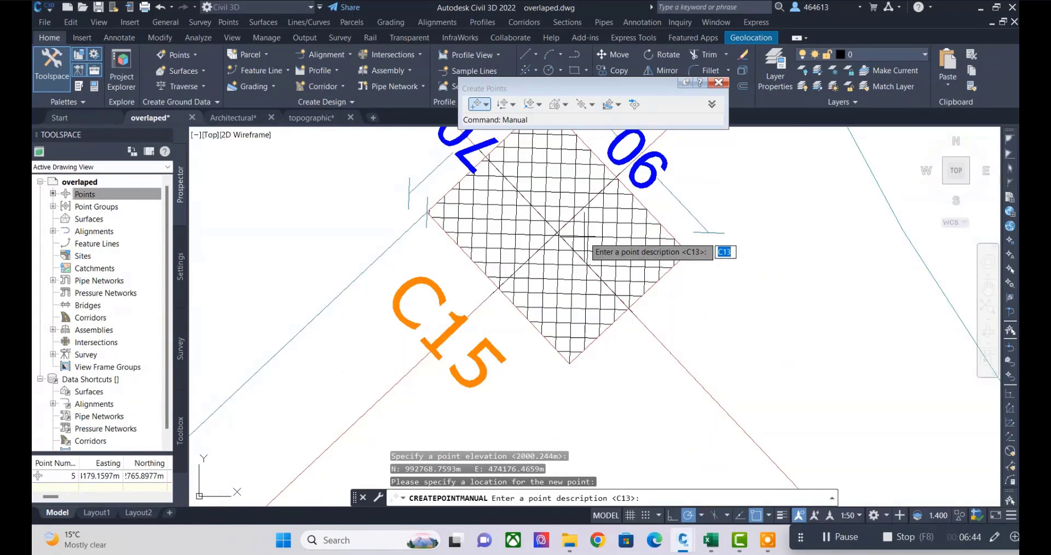
pyautogui.press('Return')
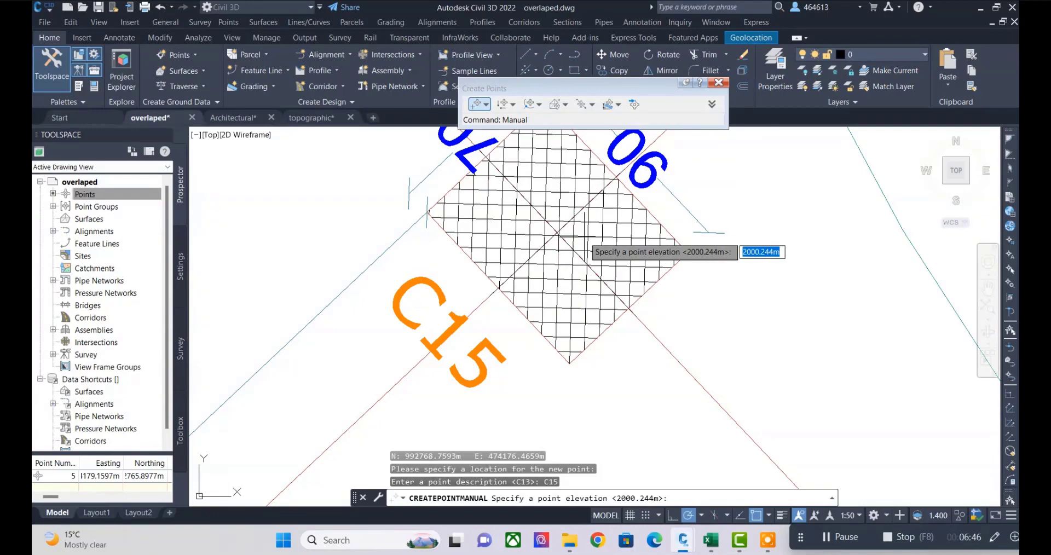
pyautogui.press('Return')
# Step: Place point C16 on its column corner at elevation 2000.244
pyautogui.scroll(-5, 558, 236)
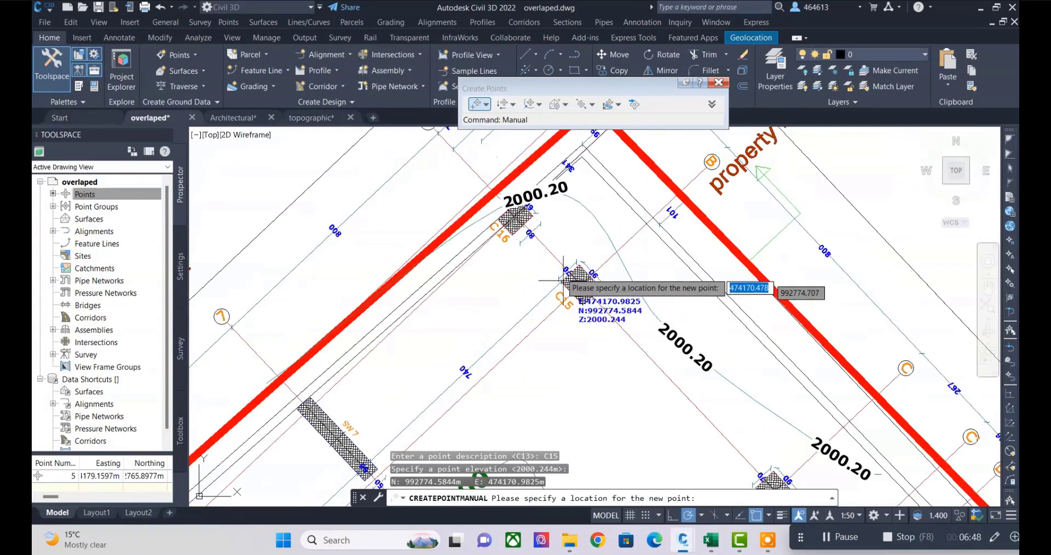
pyautogui.scroll(1, 535, 219)
pyautogui.scroll(2, 534, 223)
pyautogui.scroll(2, 515, 218)
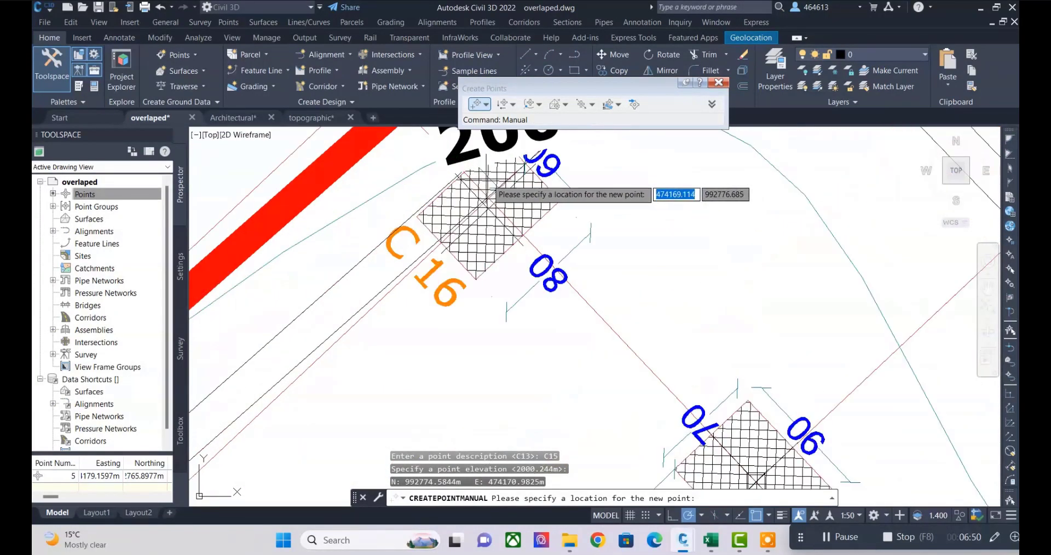
pyautogui.scroll(2, 498, 216)
pyautogui.scroll(2, 482, 214)
pyautogui.scroll(3, 482, 214)
pyautogui.scroll(3, 480, 213)
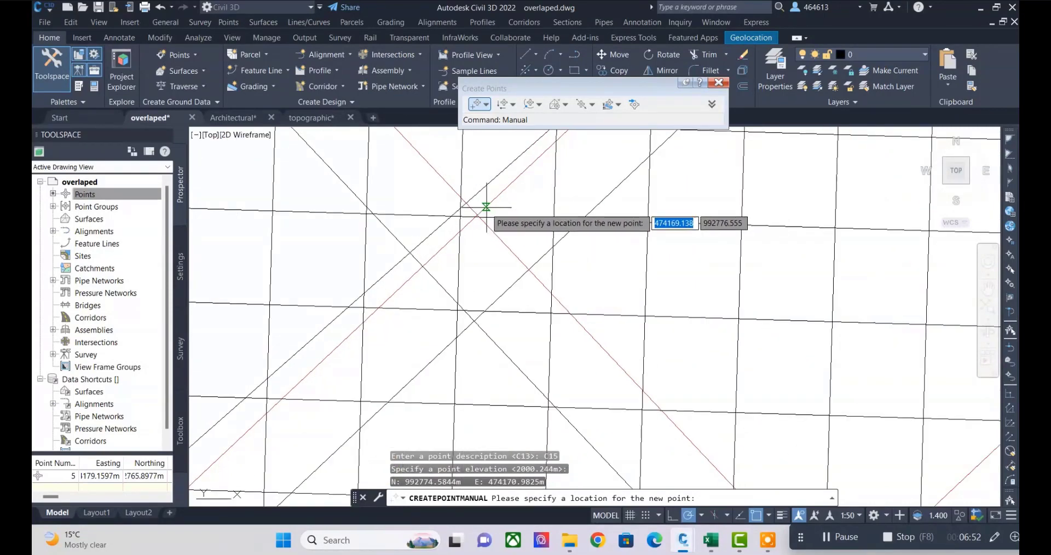
pyautogui.click(476, 215)
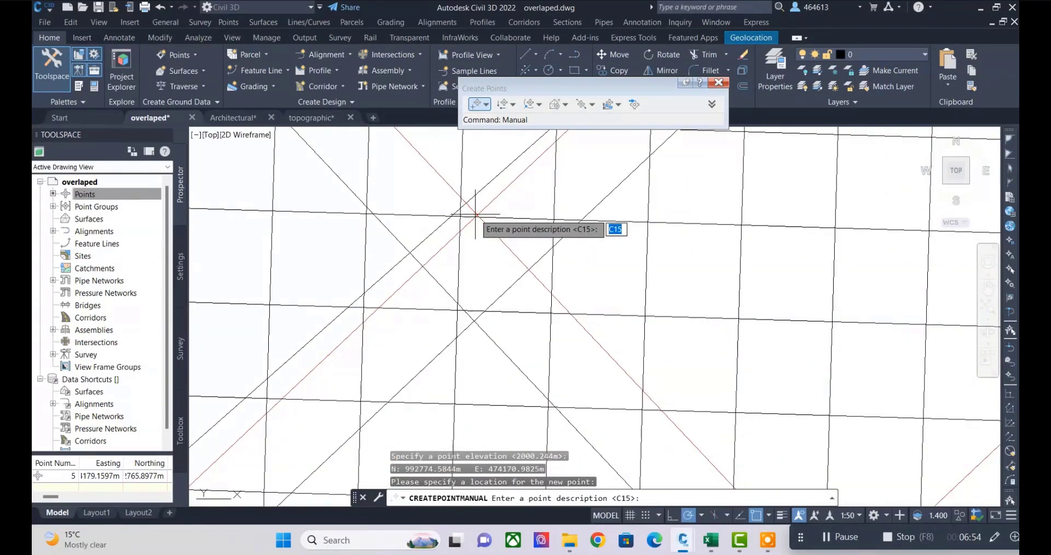
pyautogui.write('C1')
pyautogui.press('Return')
pyautogui.press('Return')
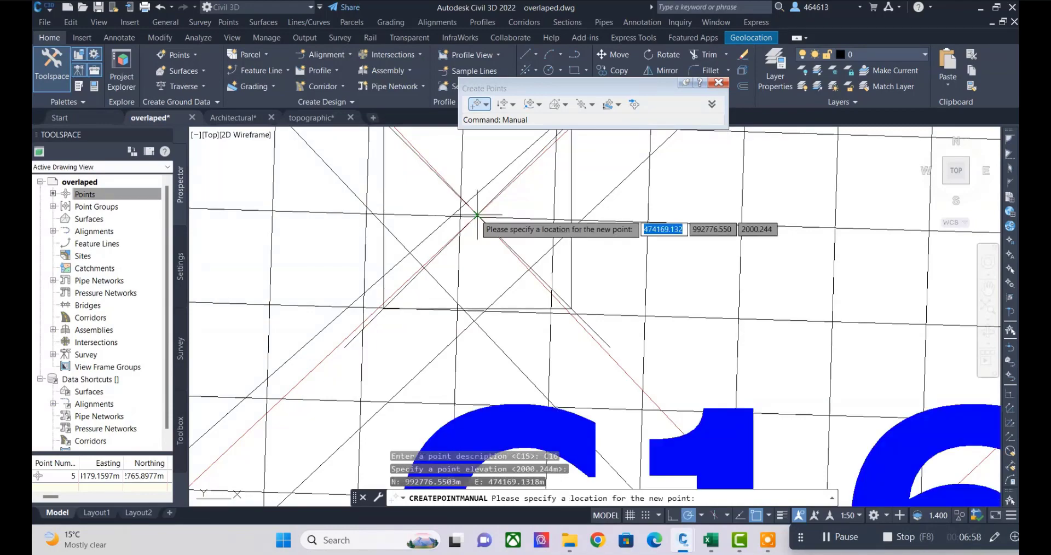
pyautogui.scroll(-3, 619, 218)
pyautogui.scroll(-3, 613, 246)
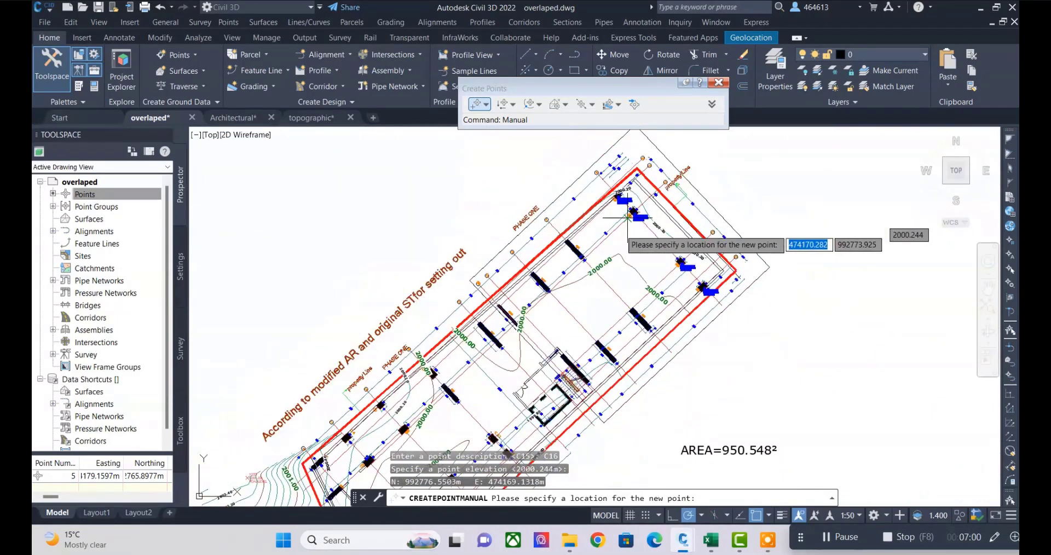
pyautogui.scroll(3, 591, 260)
pyautogui.scroll(3, 618, 240)
# Step: Place wall corner point L1 at elevation 2000.244
pyautogui.scroll(3, 635, 224)
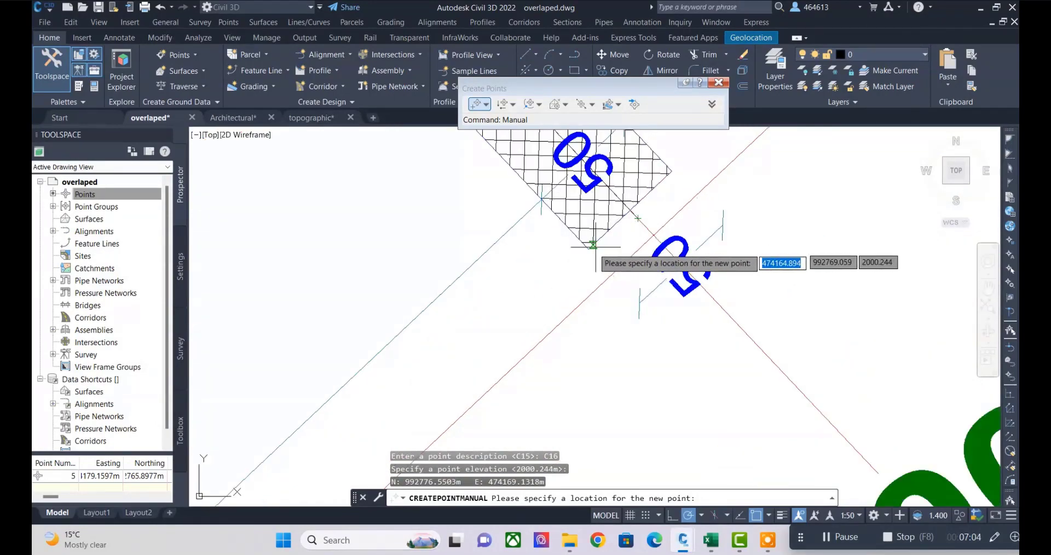
pyautogui.scroll(-2, 588, 252)
pyautogui.scroll(-2, 569, 306)
pyautogui.scroll(-2, 550, 350)
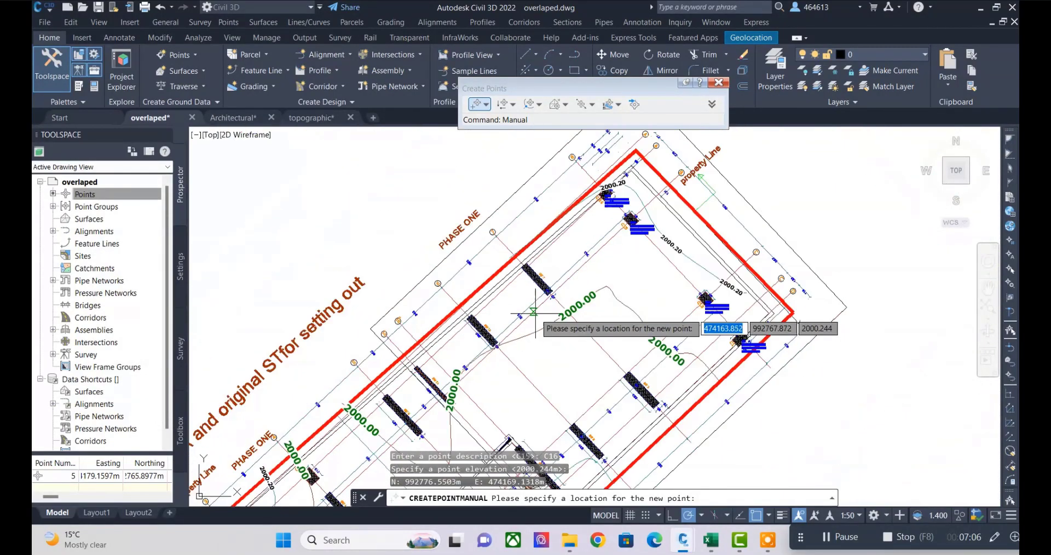
pyautogui.scroll(-1, 566, 341)
pyautogui.scroll(3, 583, 436)
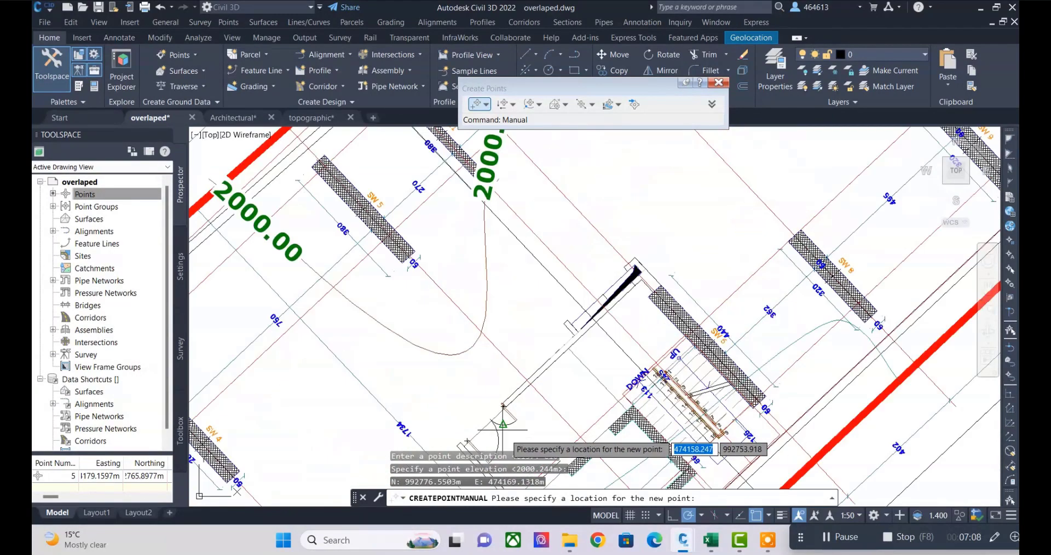
pyautogui.scroll(2, 609, 276)
pyautogui.scroll(-3, 610, 277)
pyautogui.scroll(3, 629, 323)
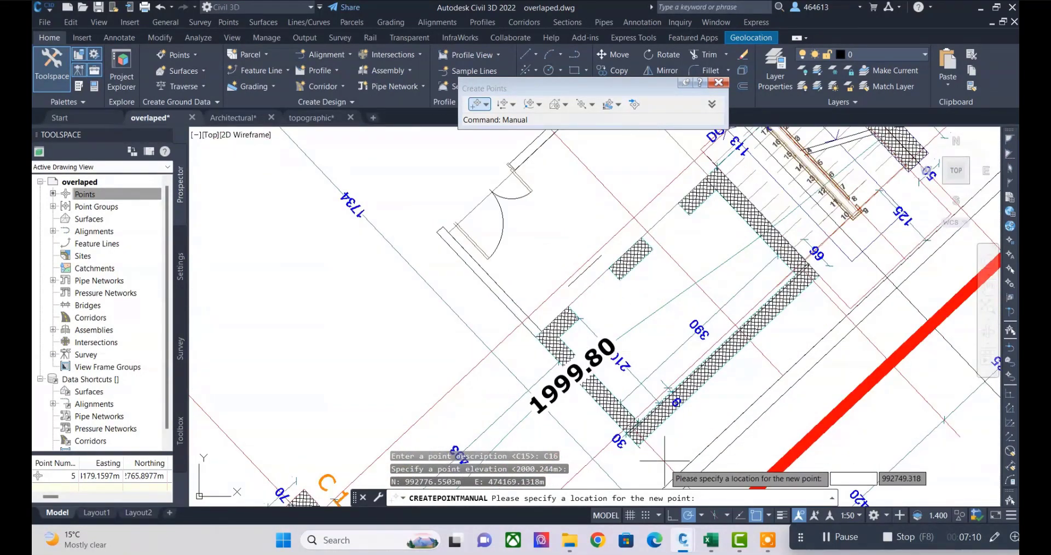
pyautogui.scroll(2, 533, 347)
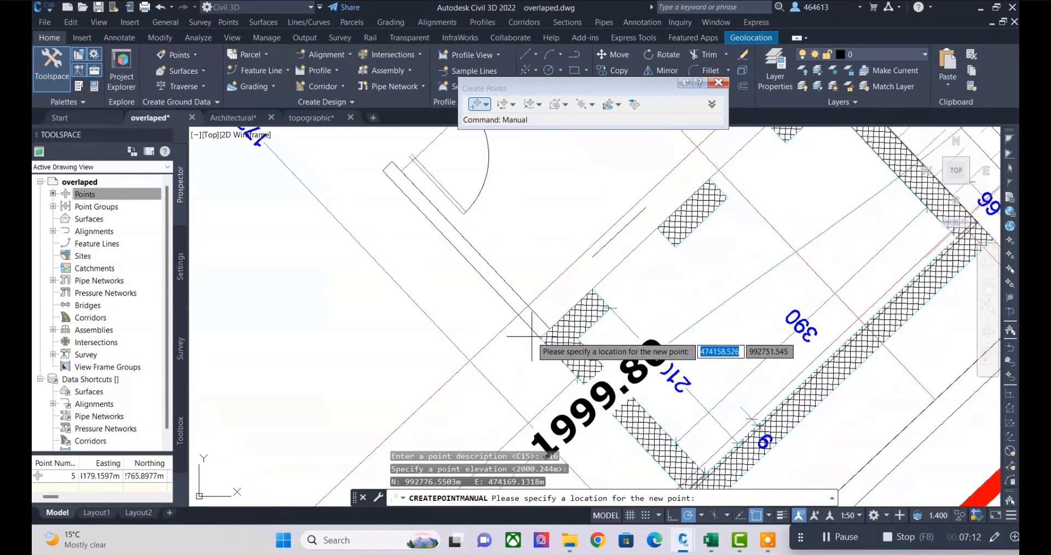
pyautogui.scroll(2, 544, 339)
pyautogui.click(544, 339)
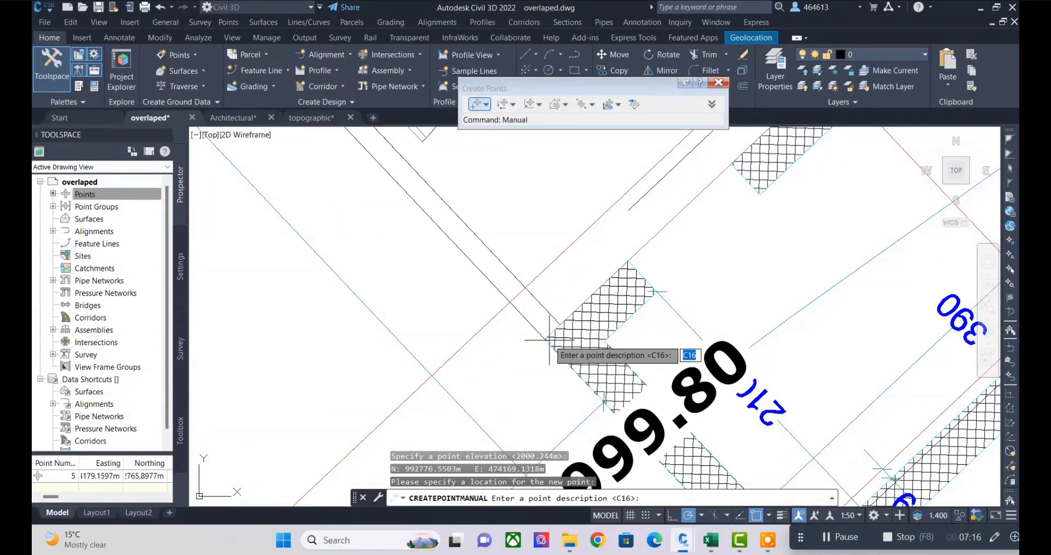
pyautogui.write('L1')
pyautogui.press('Return')
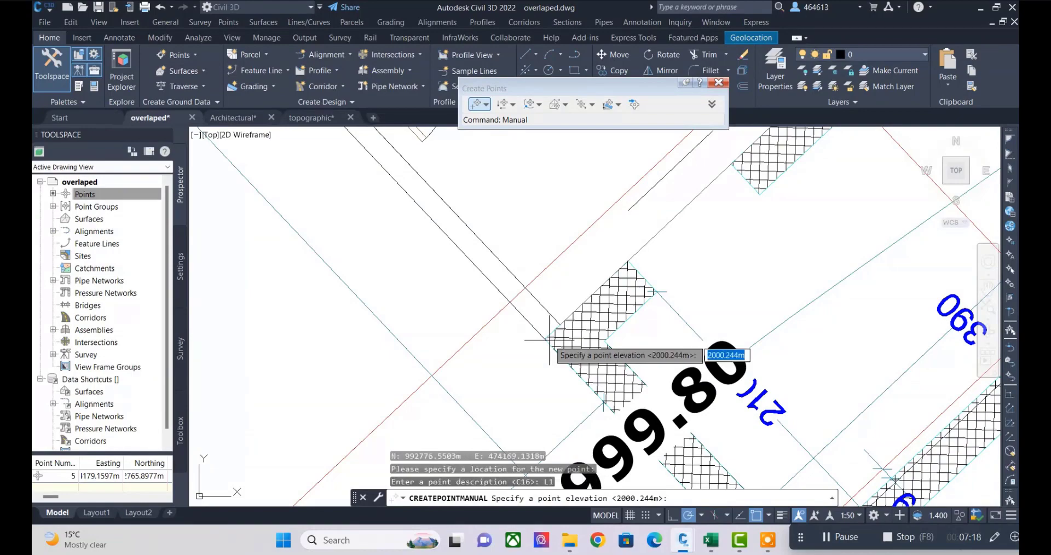
pyautogui.press('Return')
# Step: Place point L2 on the other wall corner at elevation 2000.244
pyautogui.scroll(-3, 539, 335)
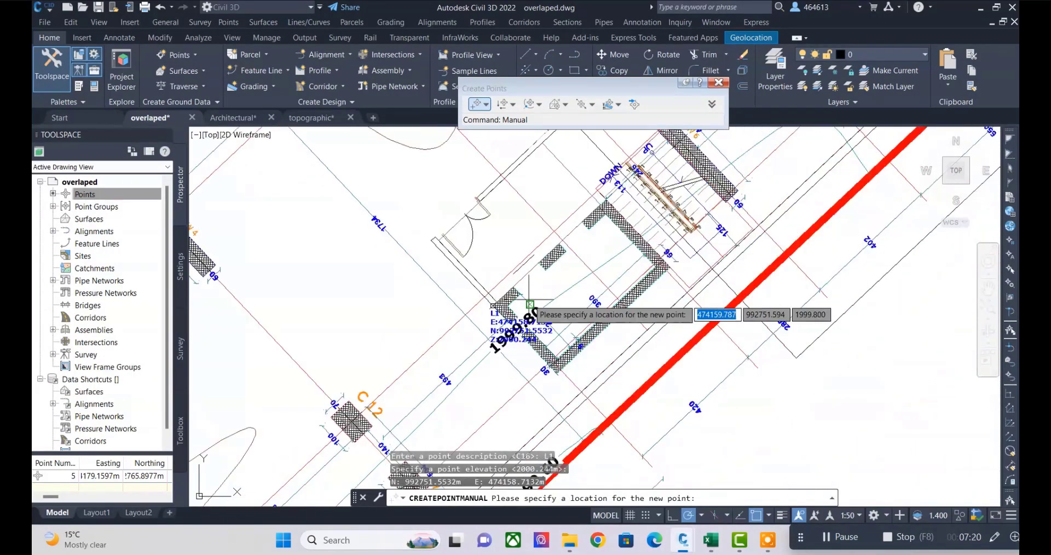
pyautogui.scroll(2, 547, 361)
pyautogui.scroll(5, 529, 353)
pyautogui.scroll(3, 547, 366)
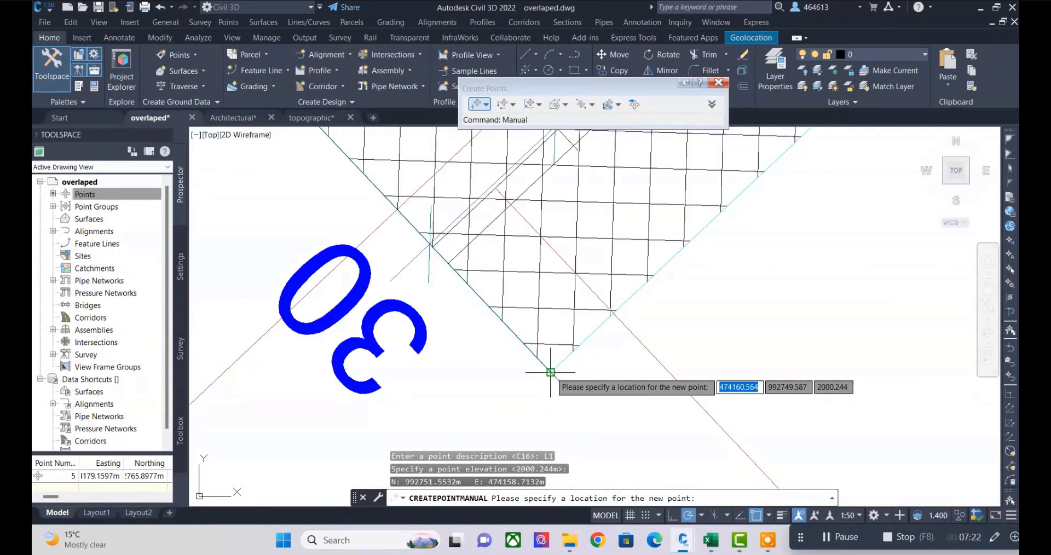
pyautogui.click(550, 371)
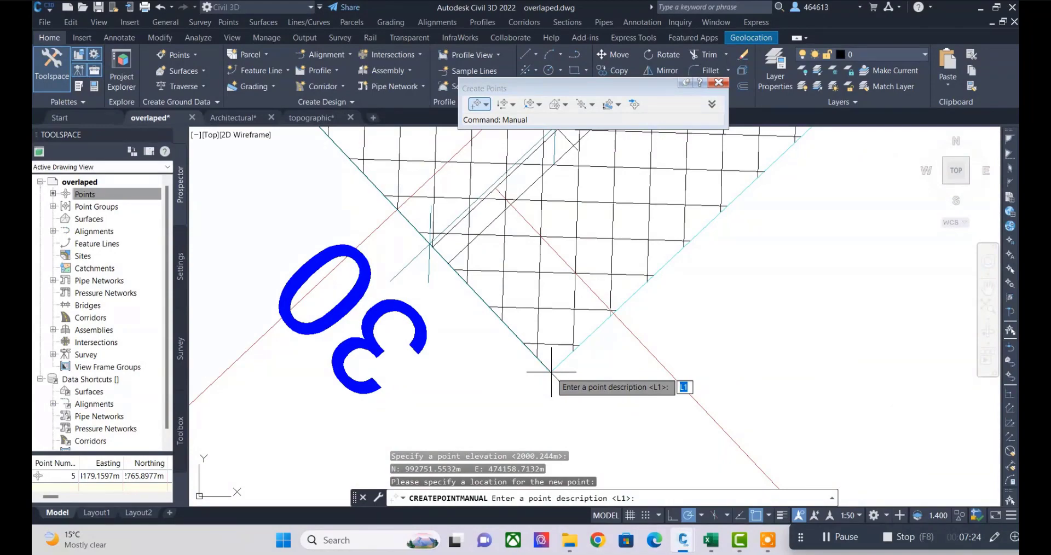
pyautogui.write('2')
pyautogui.press('Return')
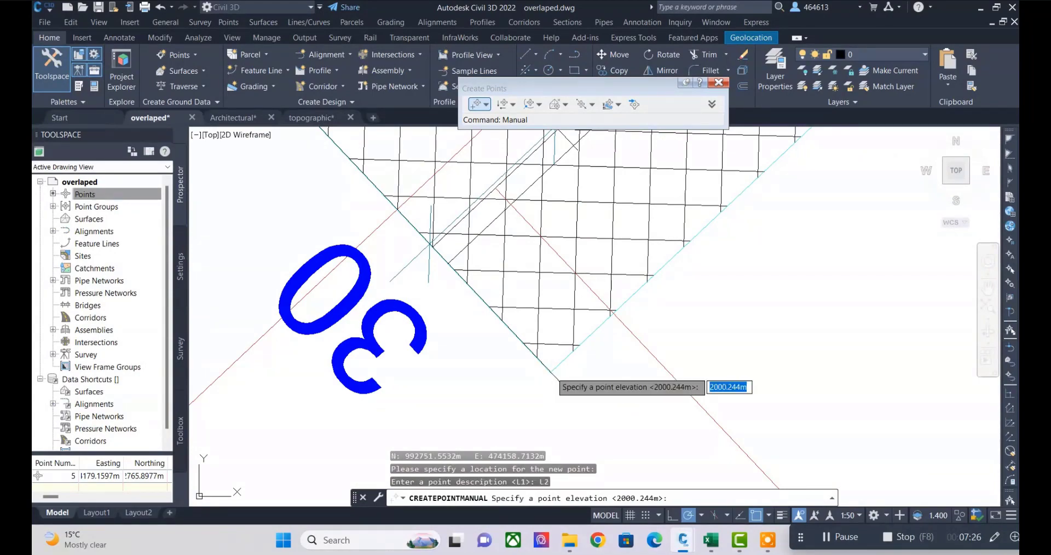
pyautogui.press('Return')
pyautogui.scroll(-3, 575, 364)
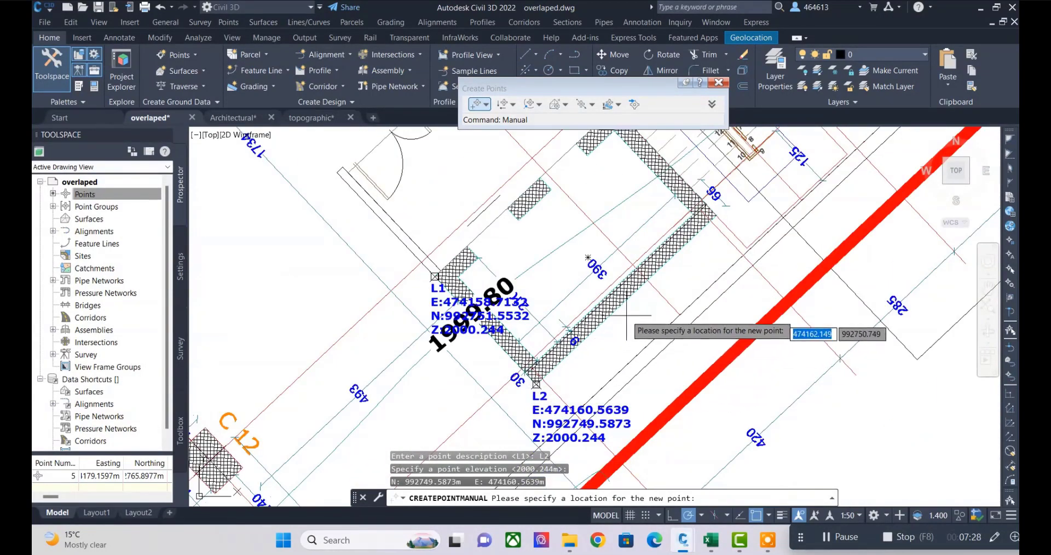
pyautogui.scroll(-3, 646, 307)
# Step: End point creation, close the point creation tools and save the drawing
pyautogui.press('Escape')
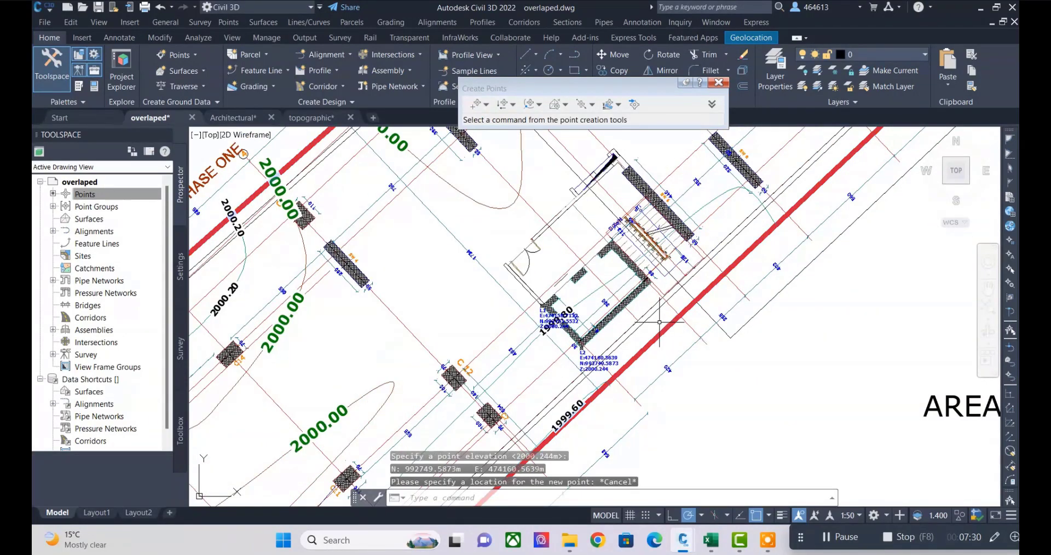
pyautogui.scroll(-5, 602, 350)
pyautogui.scroll(3, 767, 176)
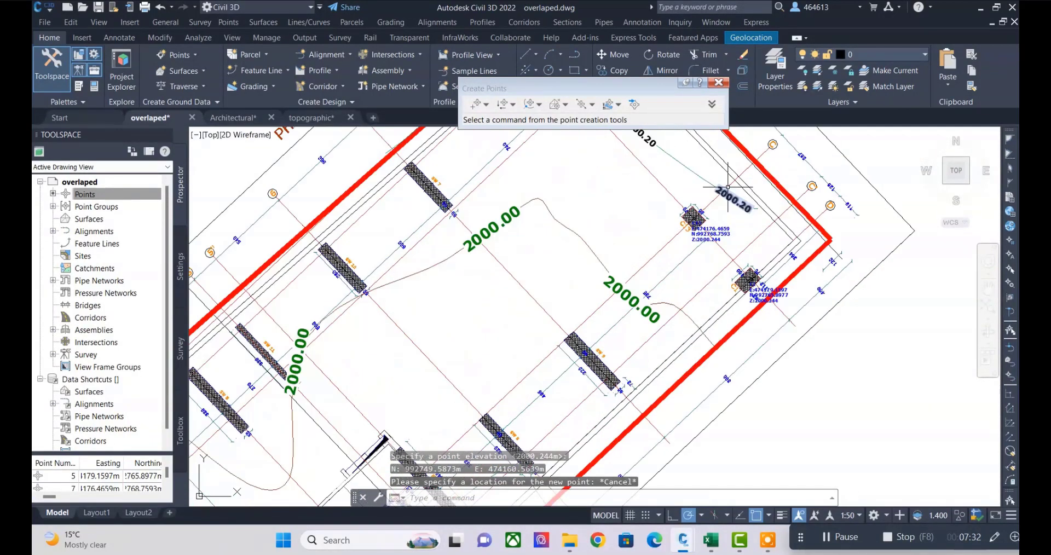
pyautogui.scroll(3, 752, 276)
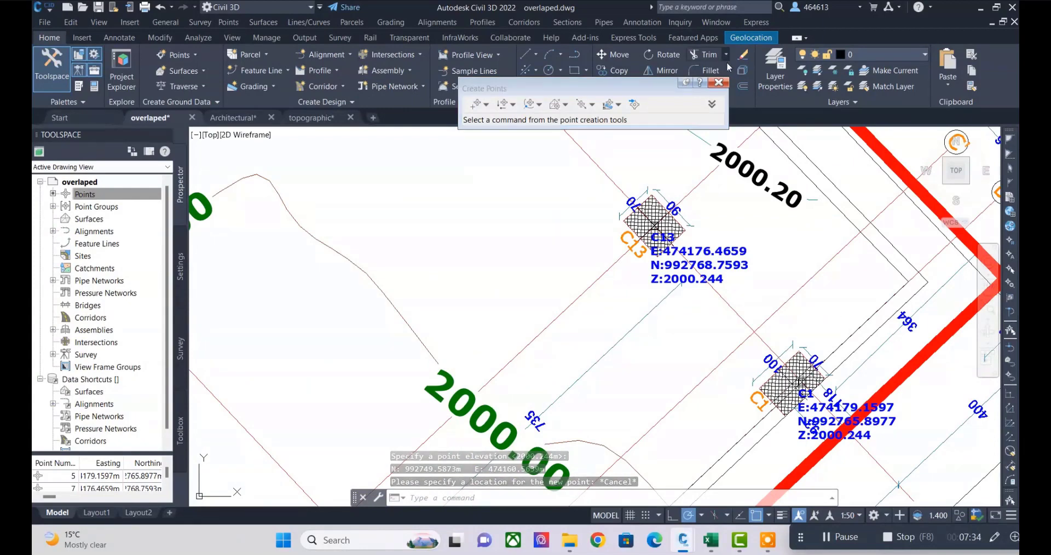
pyautogui.click(718, 82)
pyautogui.scroll(-2, 584, 263)
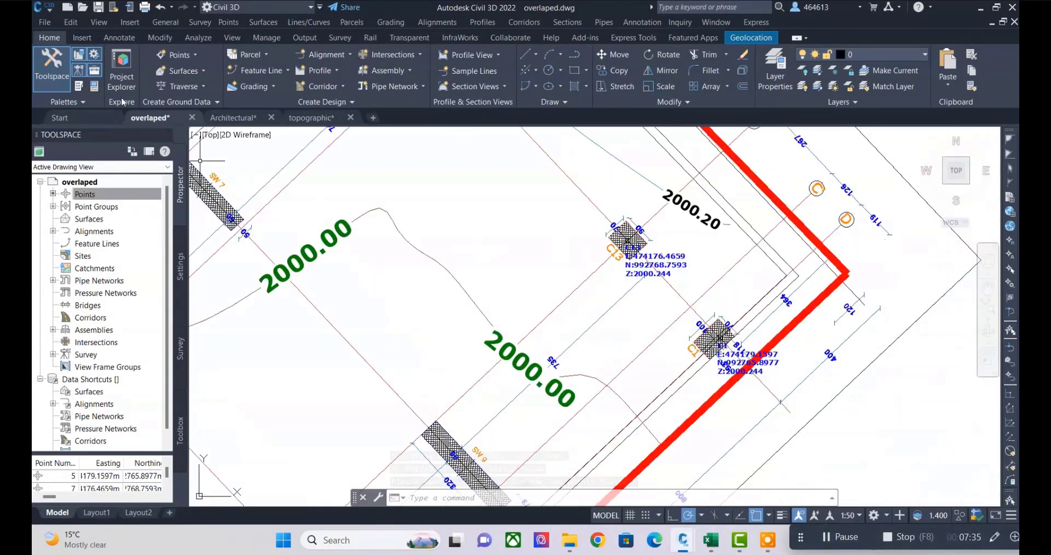
pyautogui.click(98, 6)
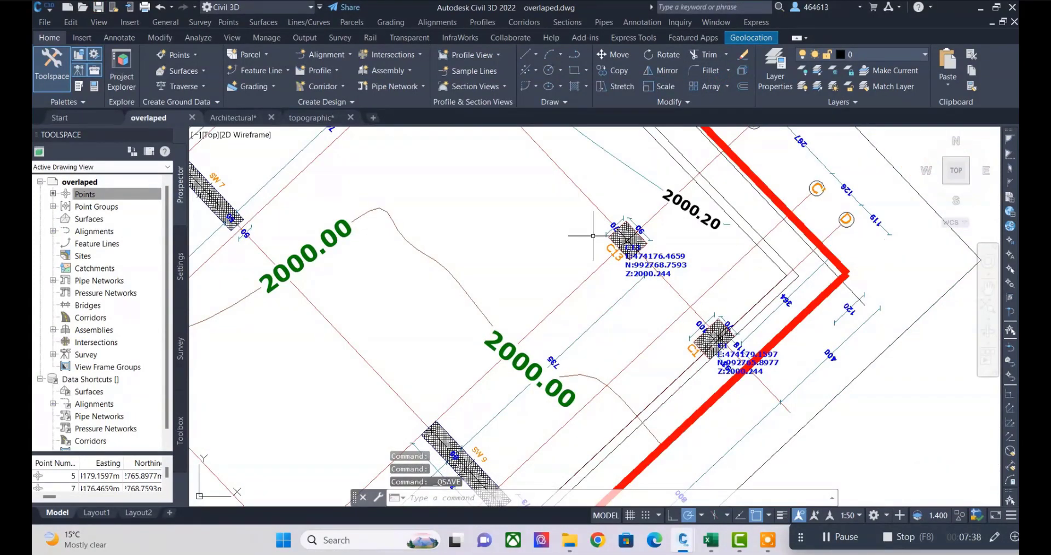
# Step: Zoom in on points C15 and C16 until their E, N and Z labels are readable
pyautogui.scroll(-3, 657, 265)
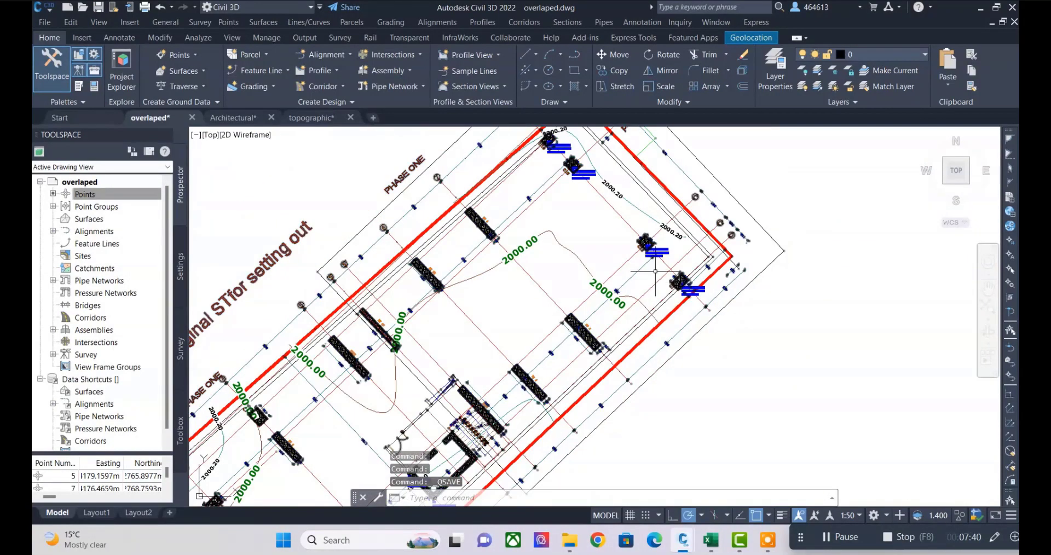
pyautogui.scroll(4, 658, 266)
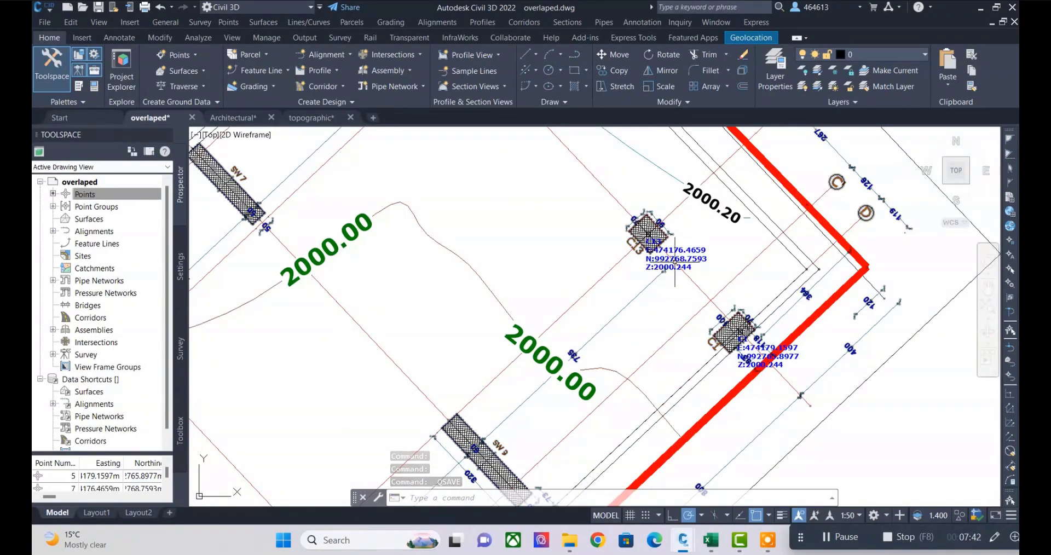
pyautogui.scroll(-5, 605, 280)
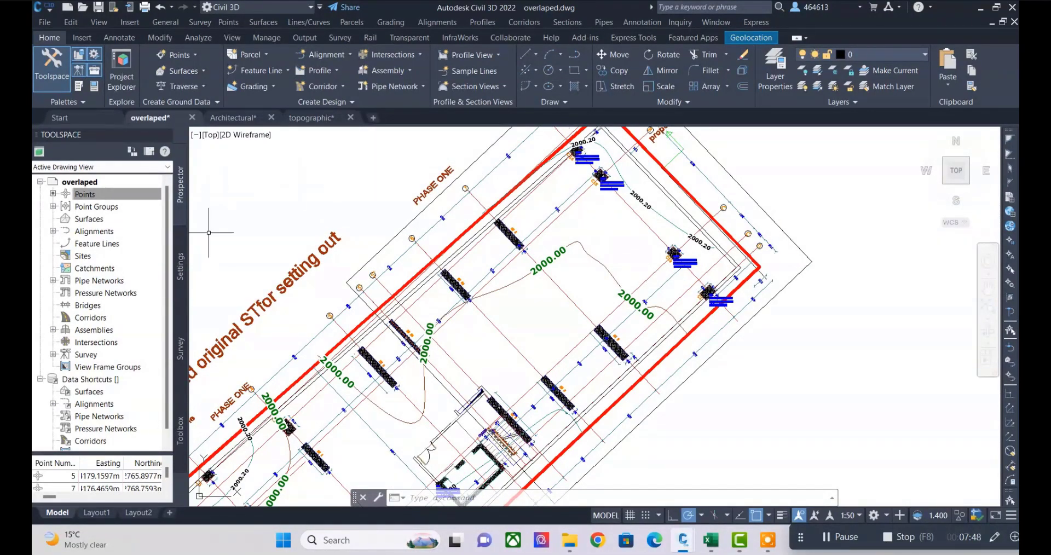
pyautogui.scroll(5, 593, 152)
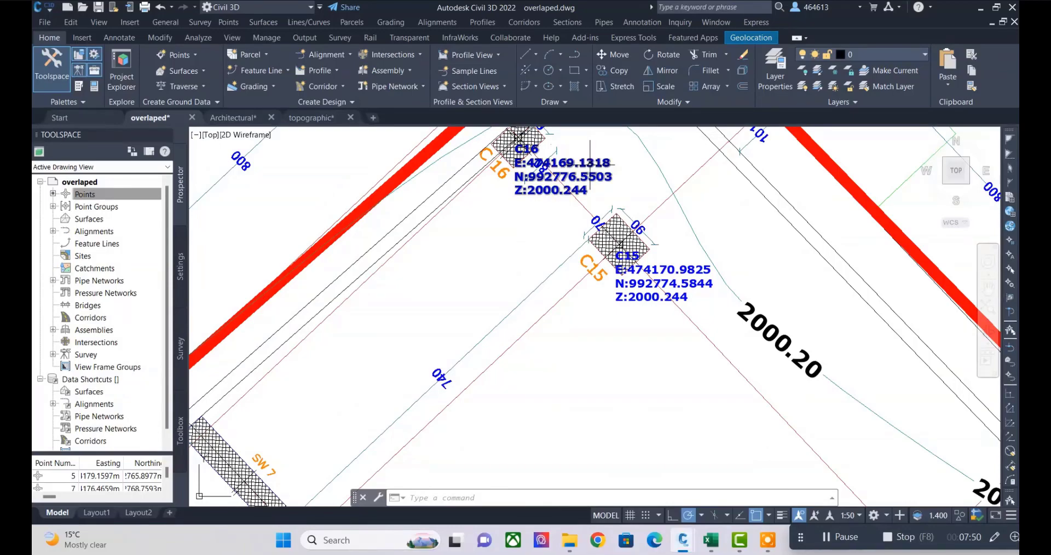
pyautogui.scroll(-3, 592, 152)
pyautogui.scroll(-2, 511, 204)
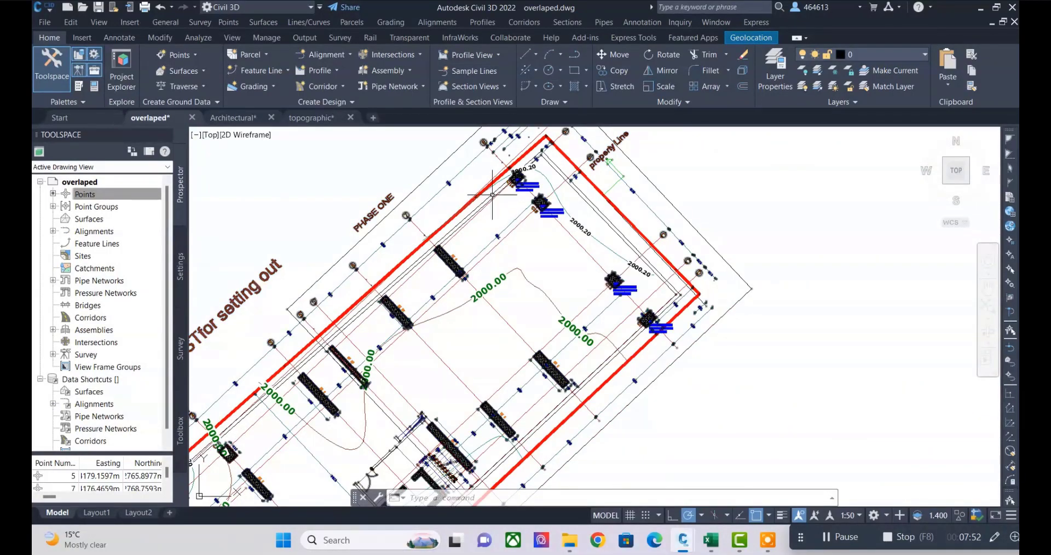
pyautogui.scroll(5, 518, 177)
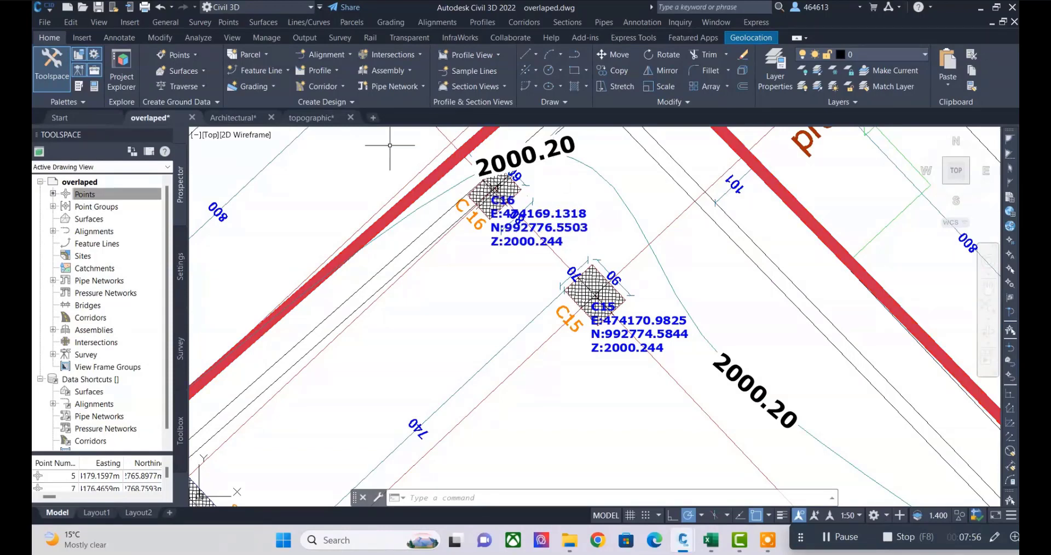
pyautogui.doubleClick(91, 207)
pyautogui.rightClick(113, 218)
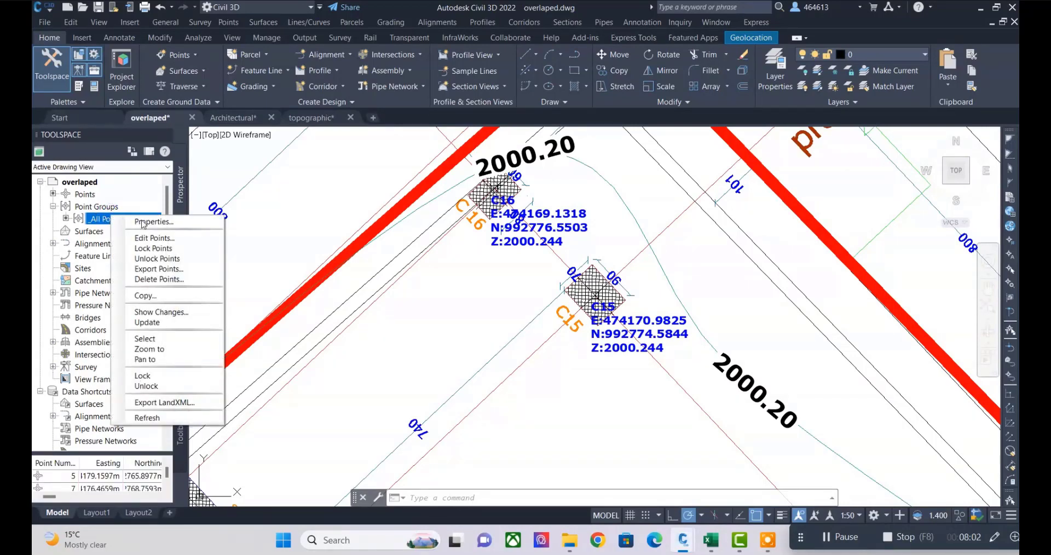
pyautogui.click(164, 237)
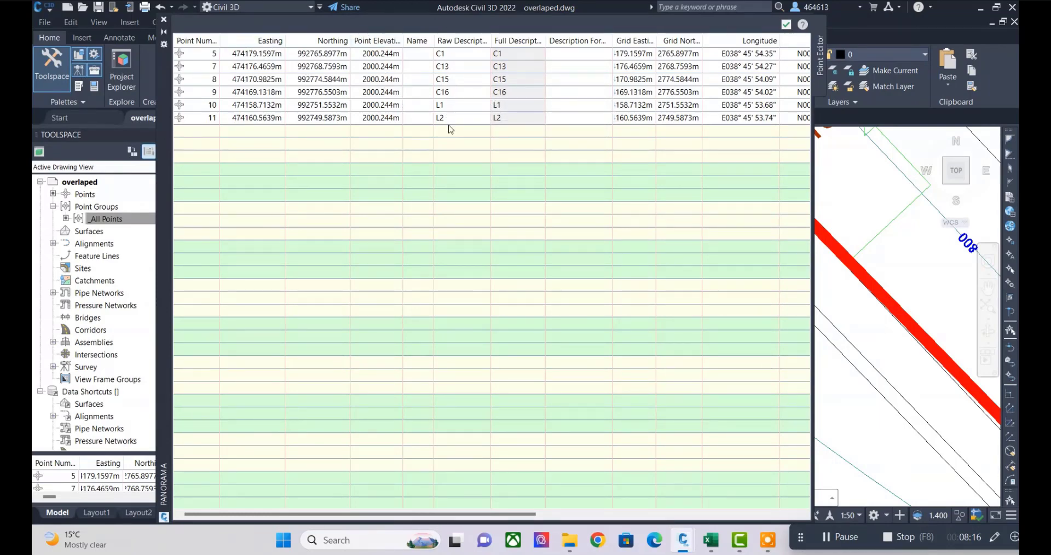
pyautogui.hscroll(2, 751, 88)
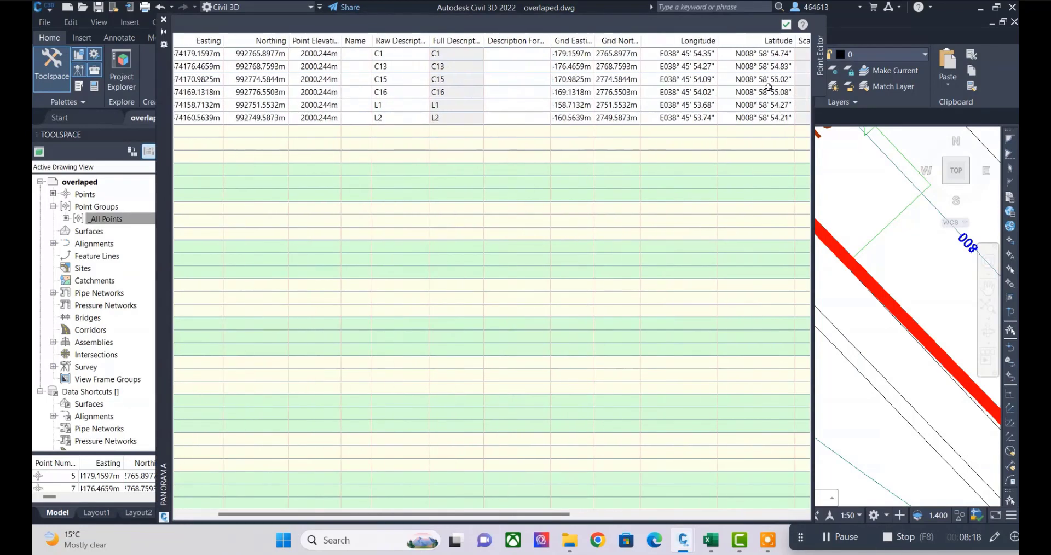
pyautogui.hscroll(2, 684, 93)
pyautogui.hscroll(2, 614, 100)
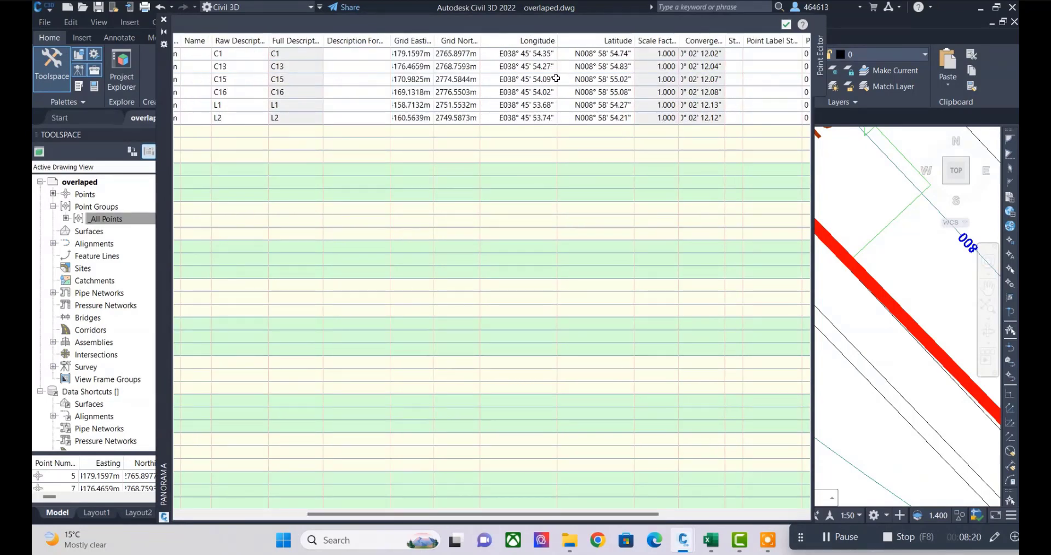
pyautogui.click(786, 24)
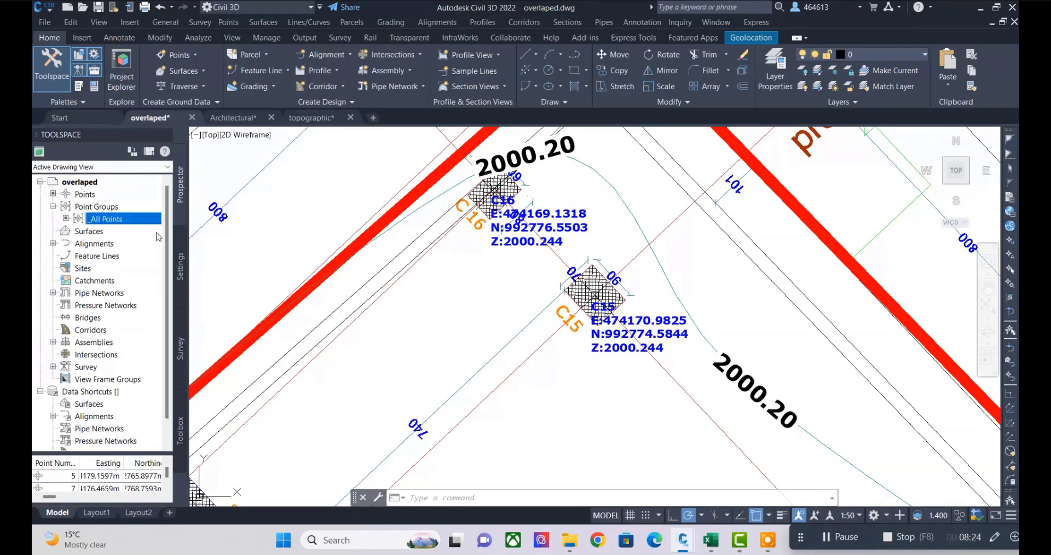
# Step: Export _All Points as PENZD (comma delimited) to Setting out data.csv, declining the overwrite
pyautogui.rightClick(125, 221)
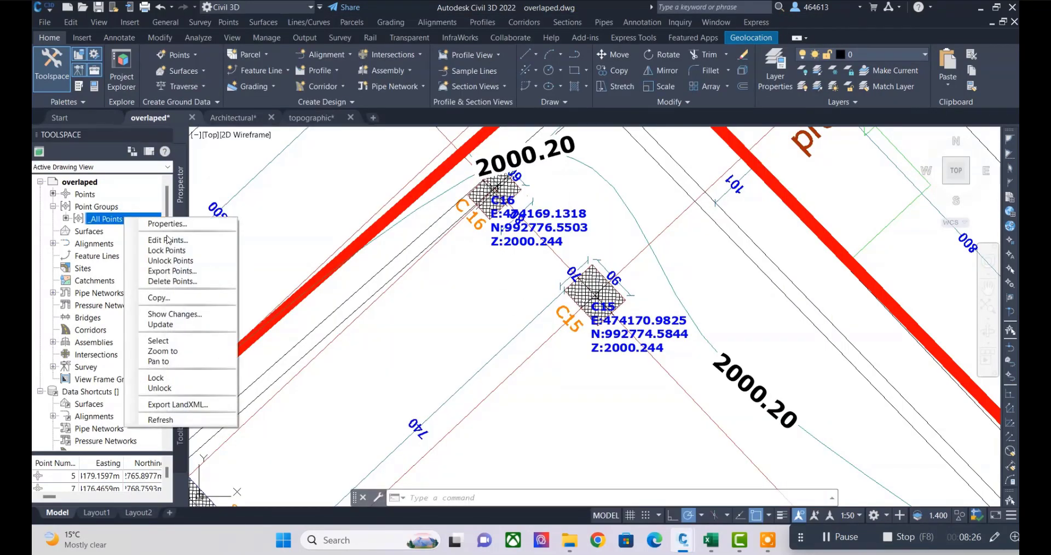
pyautogui.click(175, 271)
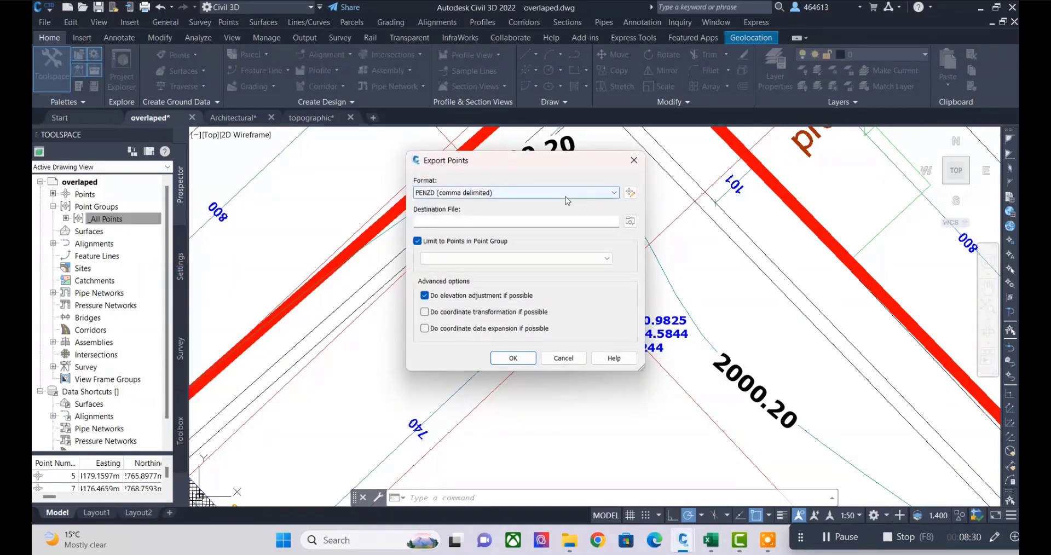
pyautogui.click(521, 192)
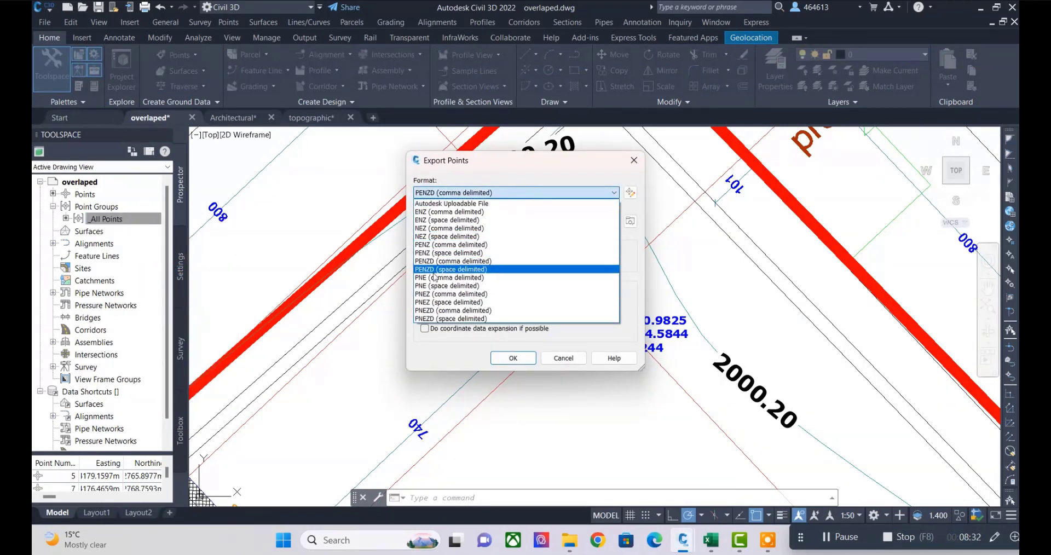
pyautogui.click(501, 262)
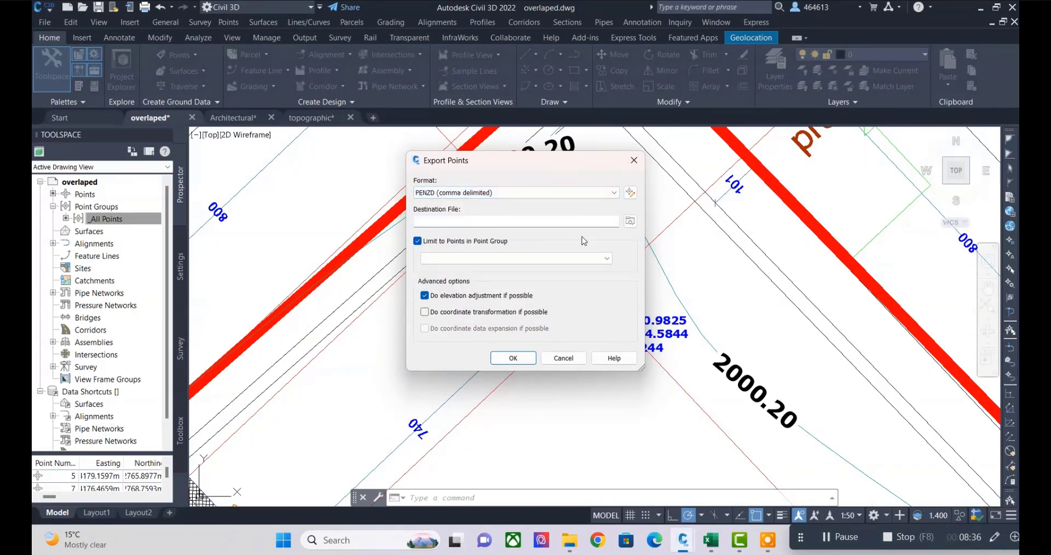
pyautogui.click(632, 223)
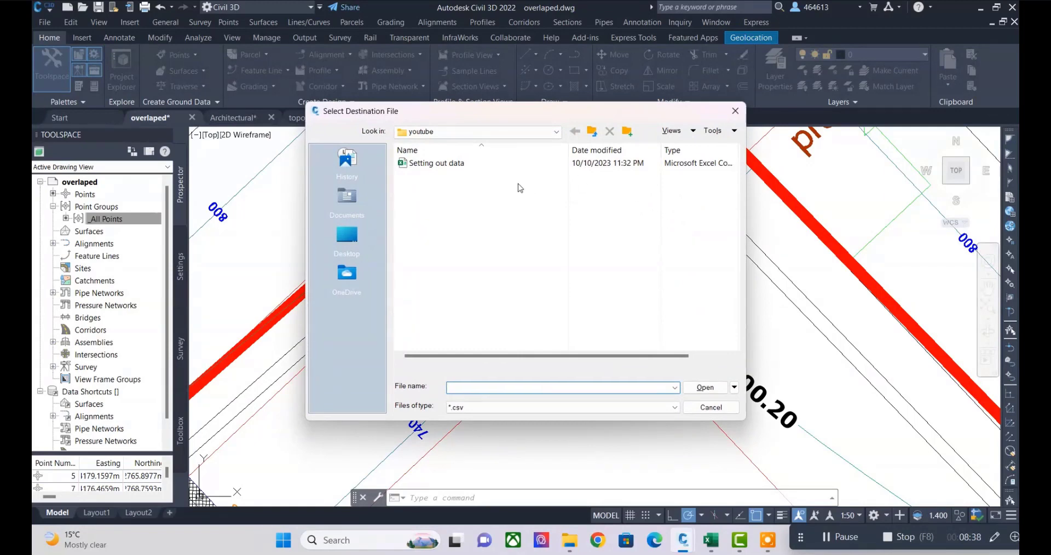
pyautogui.click(439, 164)
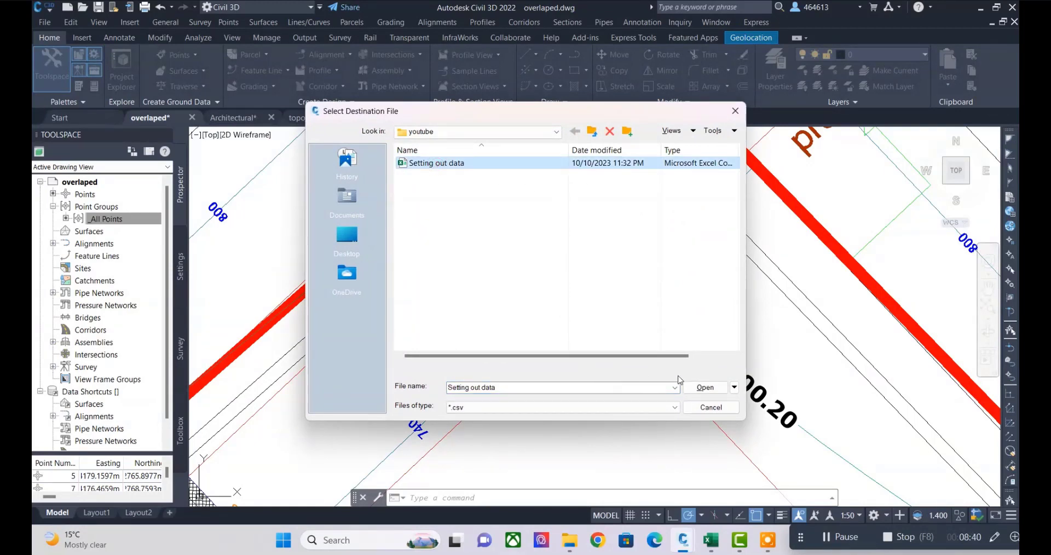
pyautogui.click(705, 388)
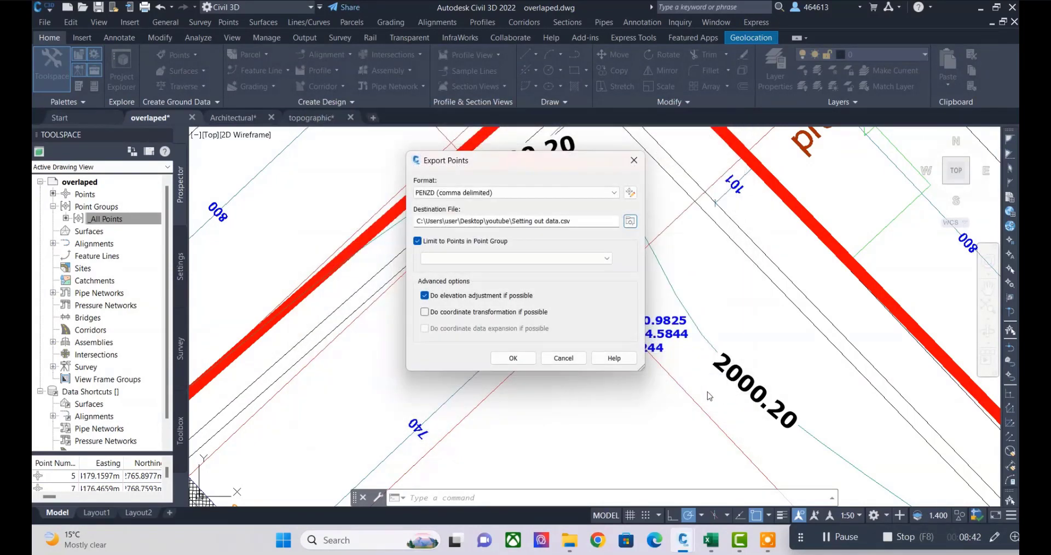
pyautogui.click(515, 359)
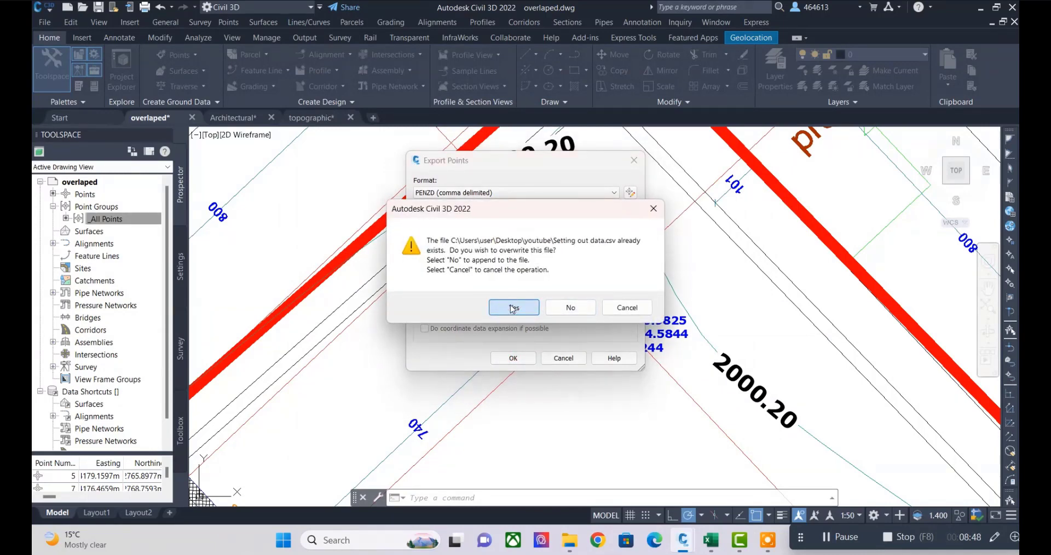
pyautogui.click(621, 310)
# Step: Export the points to a new destination file named SETTING OUT CLOUMN.csv
pyautogui.click(630, 217)
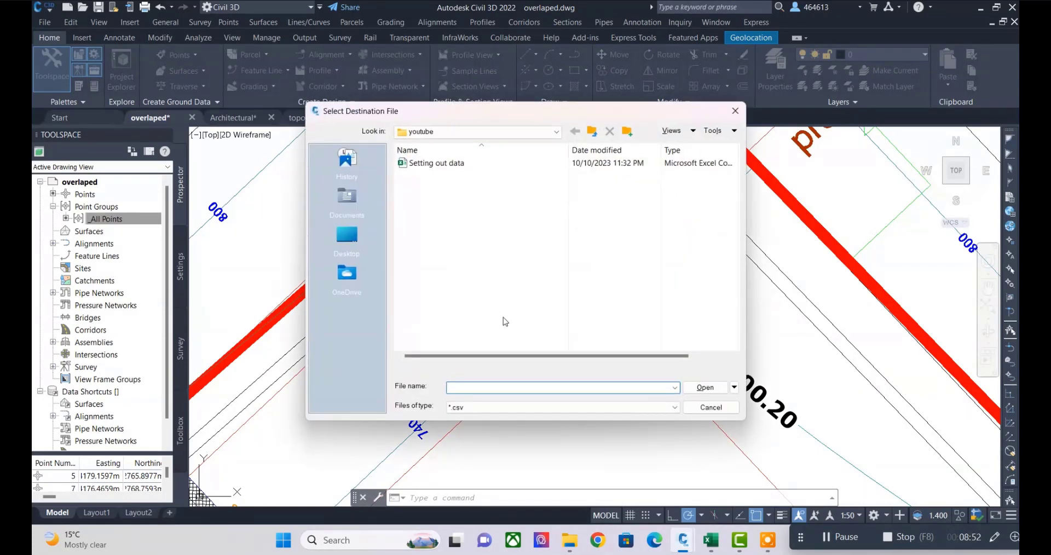
pyautogui.write('S')
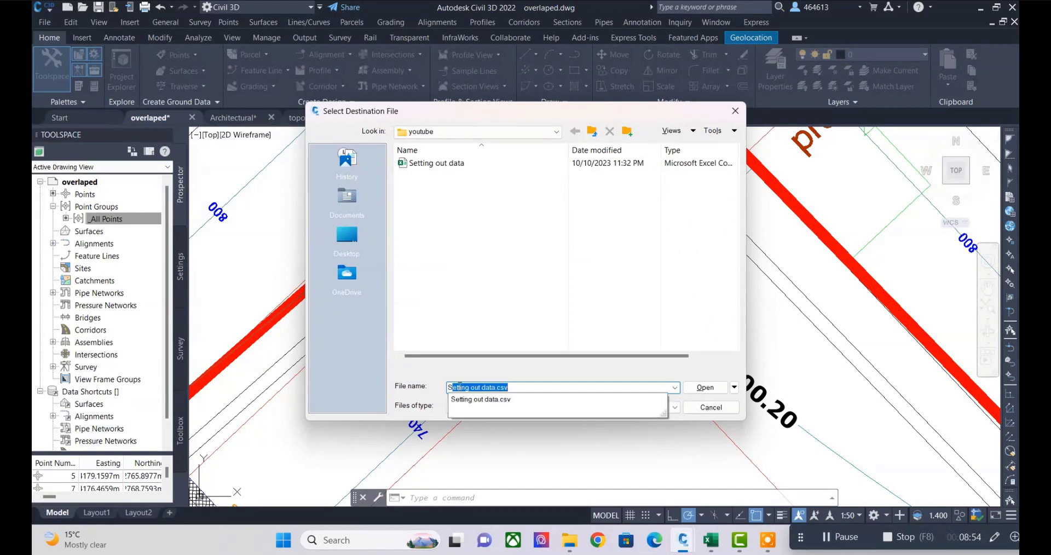
pyautogui.write('T')
pyautogui.press('BackSpace')
pyautogui.write('E')
pyautogui.write('TTING')
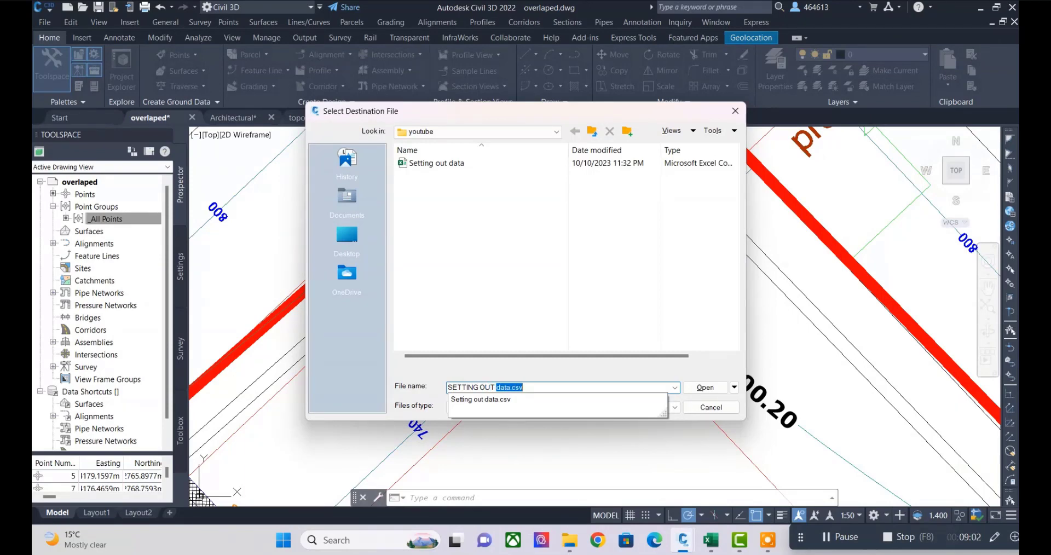
pyautogui.write('c')
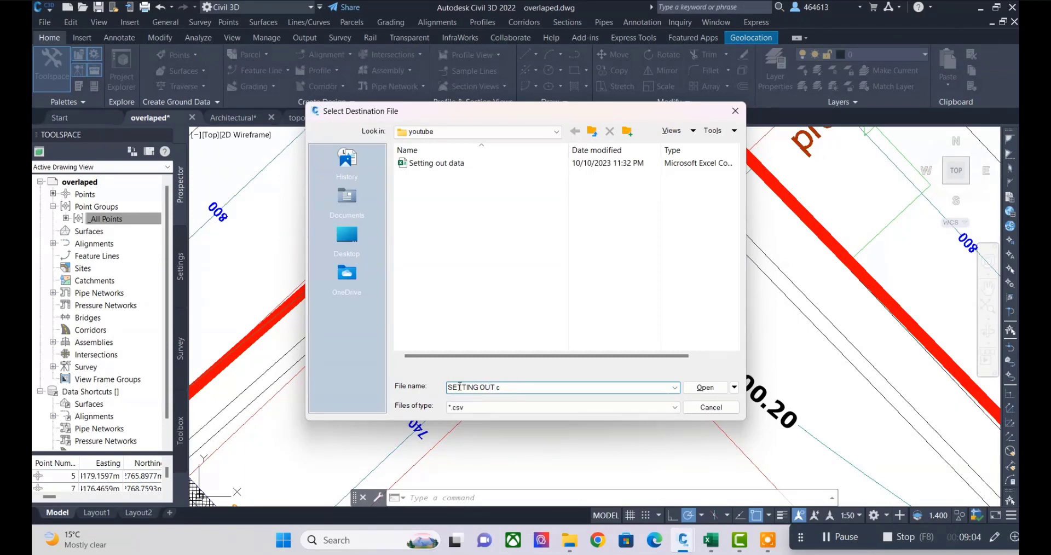
pyautogui.press('BackSpace')
pyautogui.write('CLOUMN')
pyautogui.click(704, 386)
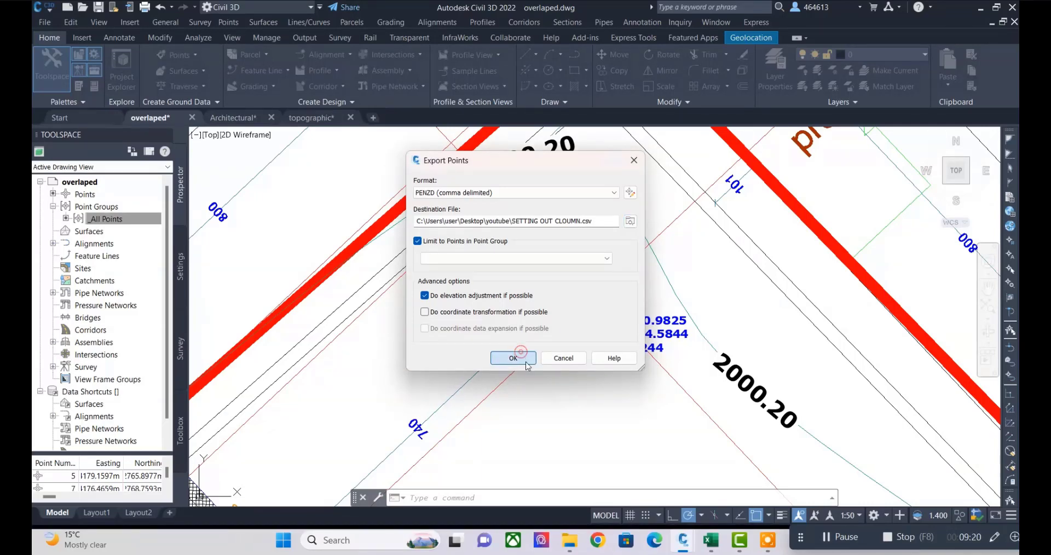
pyautogui.click(513, 357)
pyautogui.scroll(-1, 577, 262)
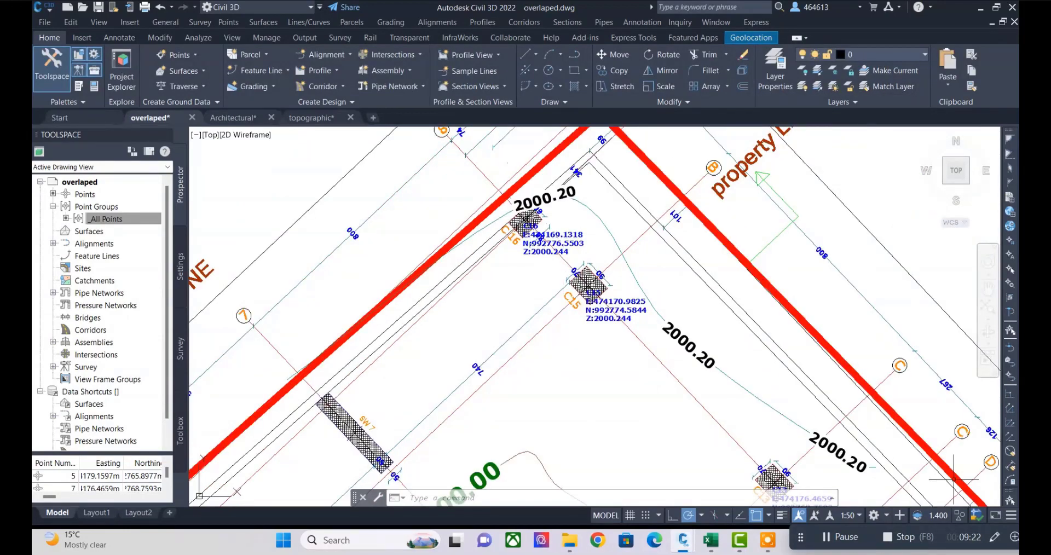
pyautogui.moveTo(569, 539)
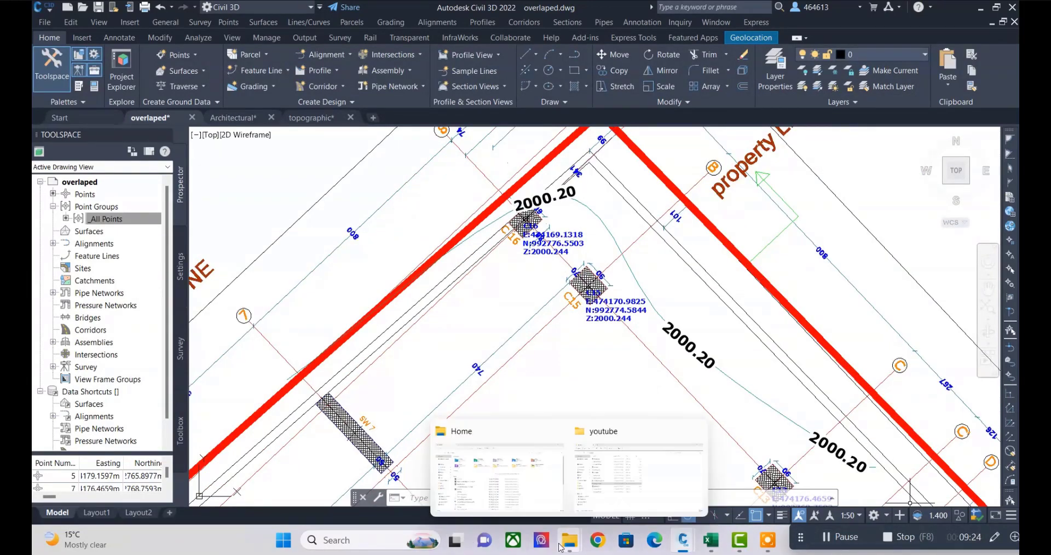
# Step: Open SETTING OUT CLOUMN.csv from the youtube folder
pyautogui.click(605, 495)
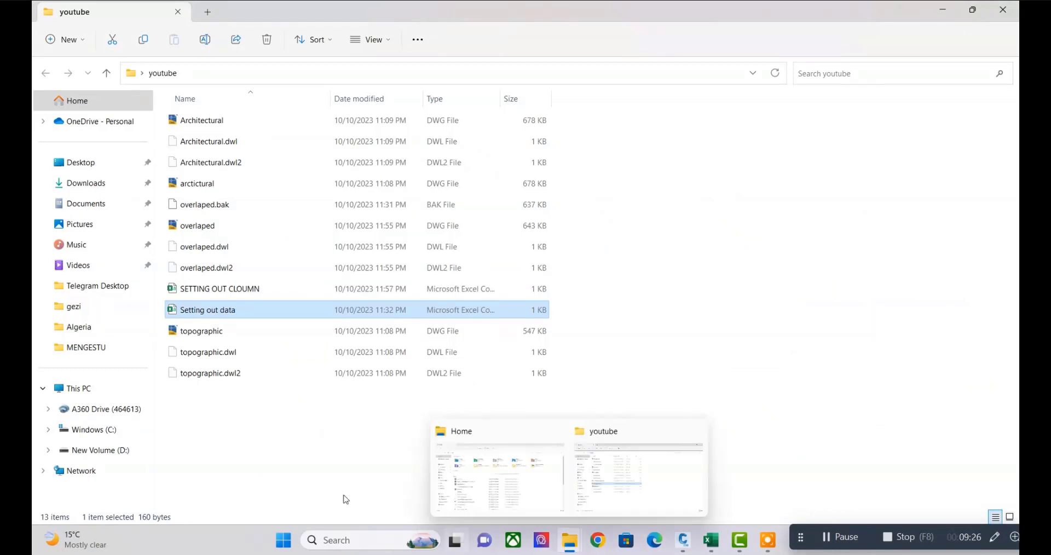
pyautogui.doubleClick(256, 290)
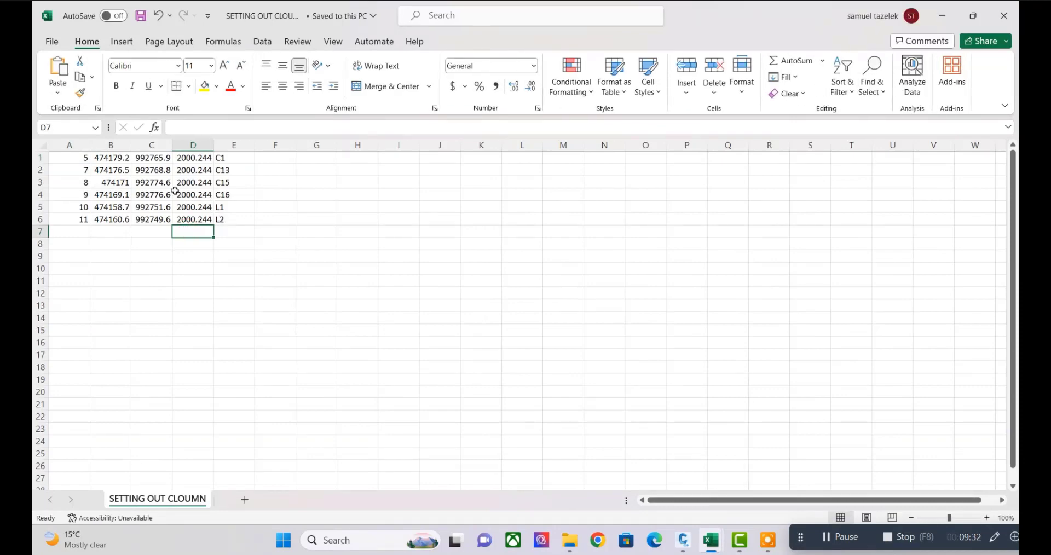
# Step: AutoFit column B and widen column C to show full eastings and northings
pyautogui.doubleClick(129, 145)
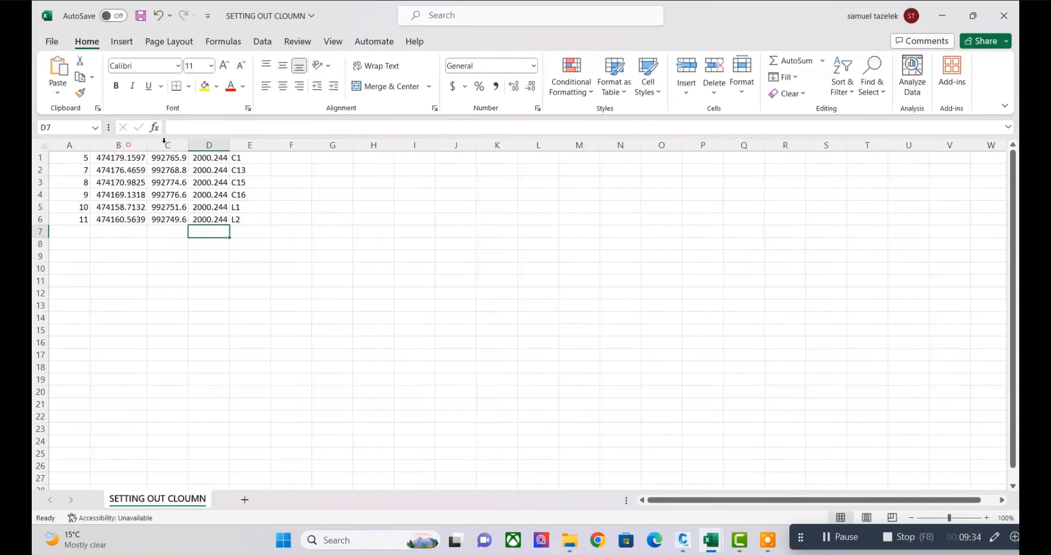
pyautogui.moveTo(188, 145); pyautogui.dragTo(256, 144)
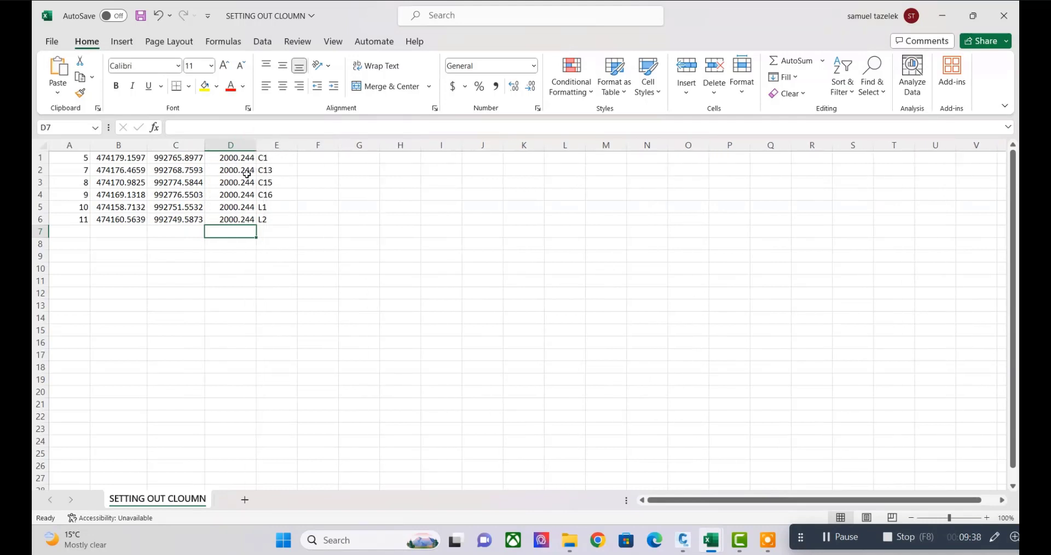